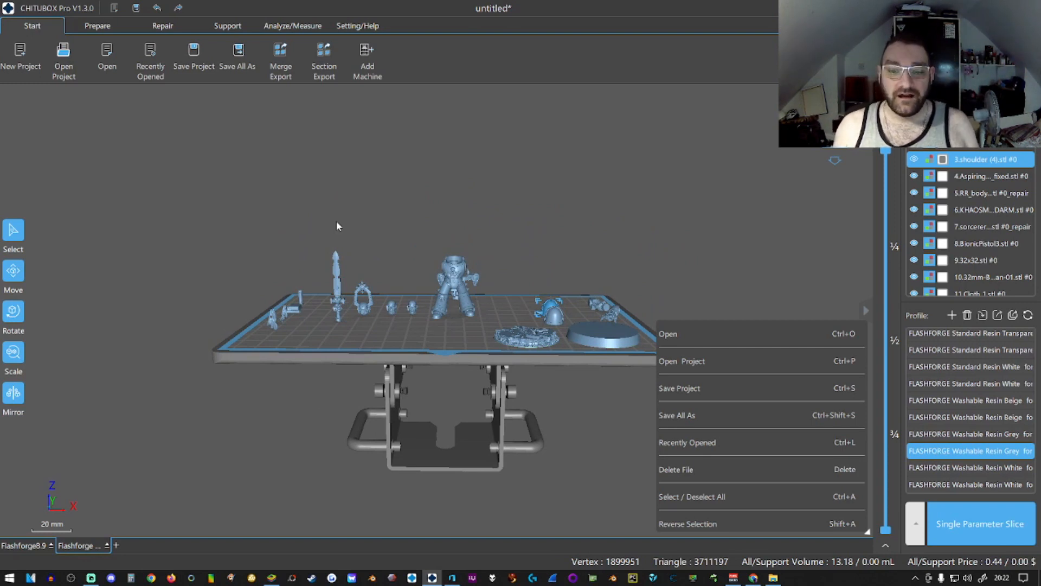
Show the free CHITUBOX V1.9.3 window for comparison, minimize it and return to the CHITUBOX Pro project.
left_click_drag(352, 435, 339, 405)
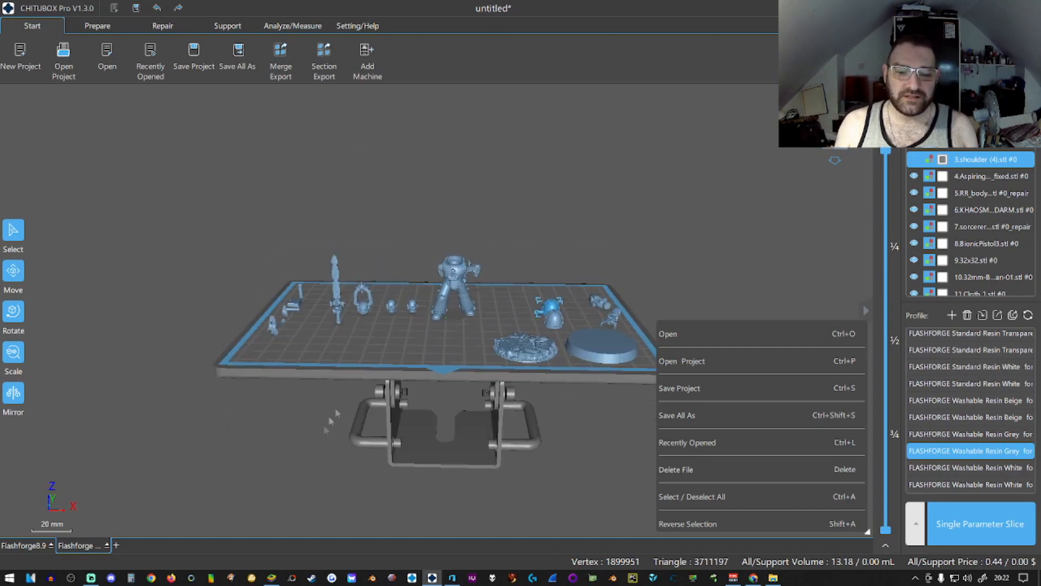
left_click(412, 578)
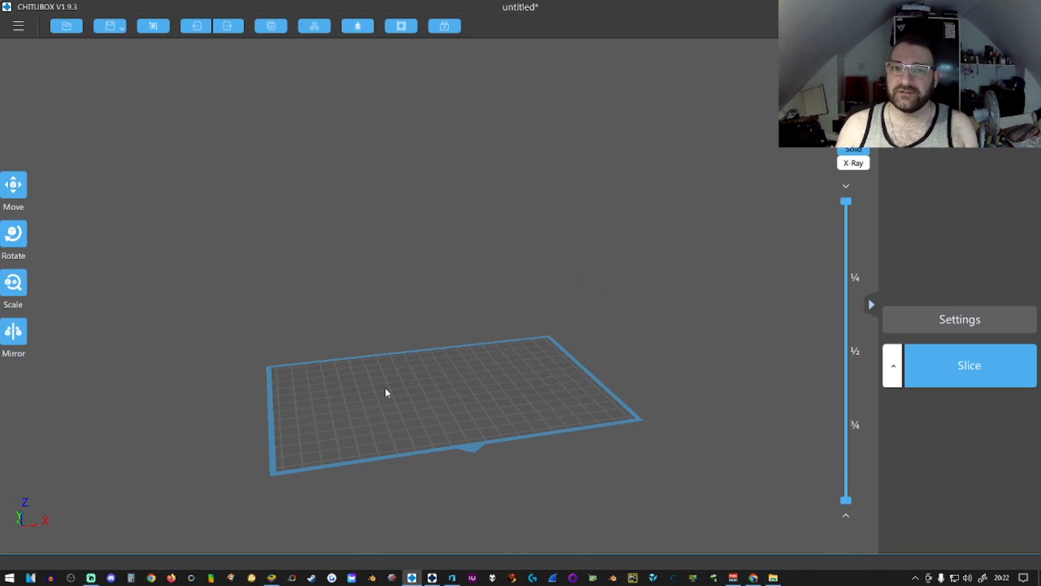
left_click_drag(412, 488, 427, 411)
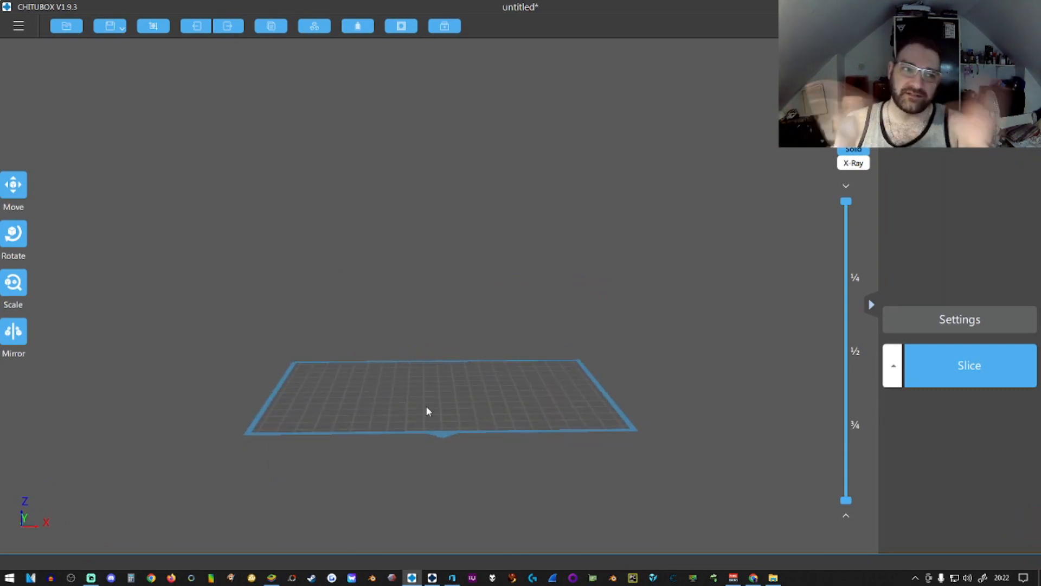
double_click(523, 9)
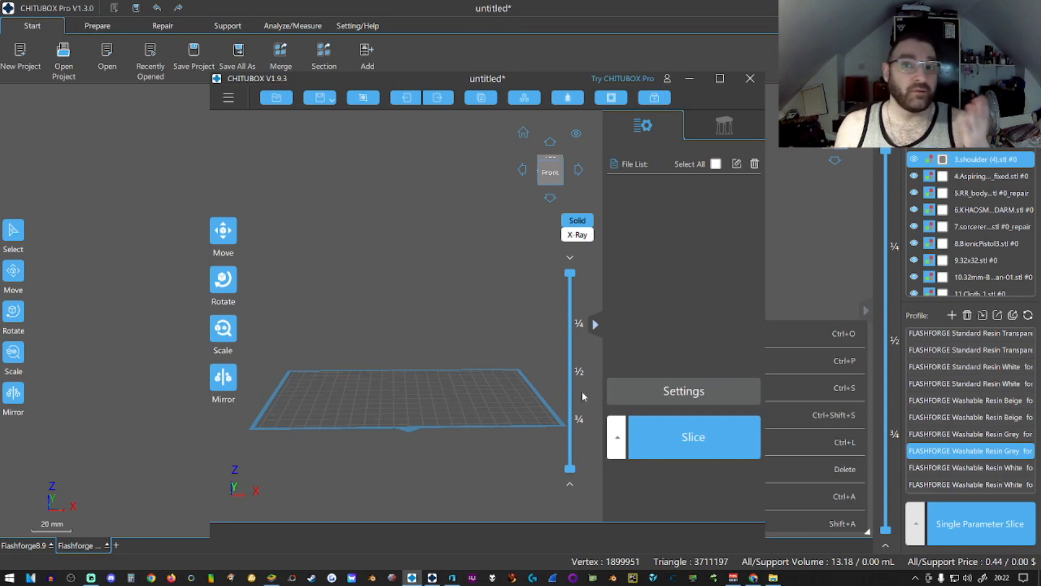
left_click(690, 79)
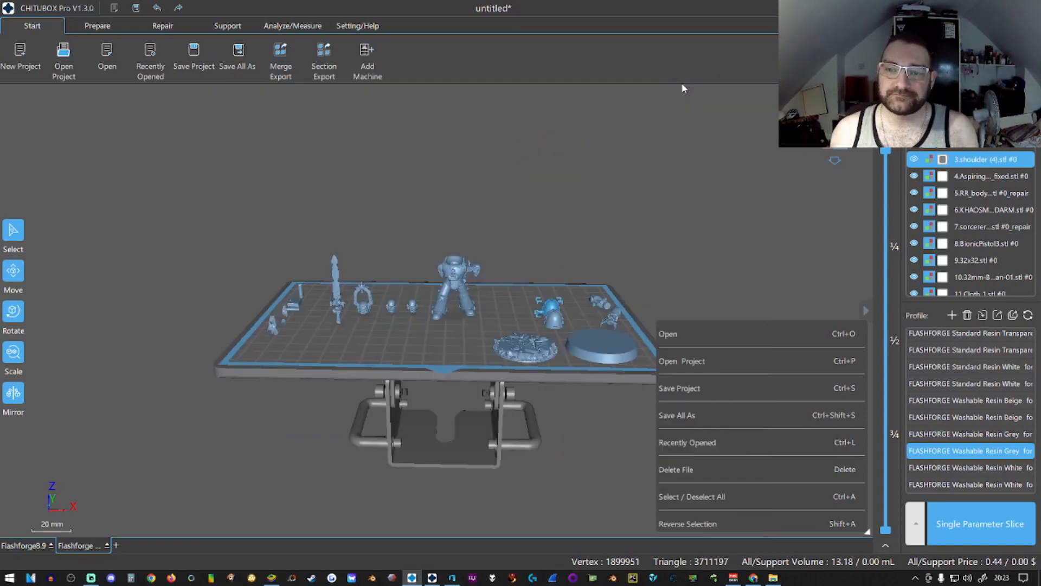
left_click_drag(437, 428, 414, 451)
scroll(437, 381, "up", 3)
left_click_drag(438, 382, 416, 368)
scroll(418, 381, "down", 4)
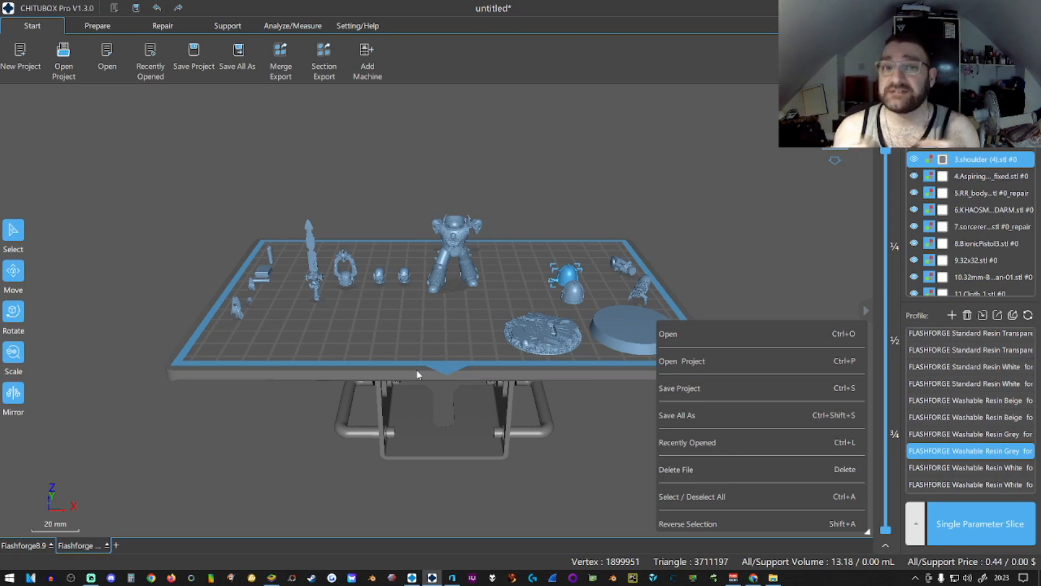
right_click_drag(435, 362, 376, 272)
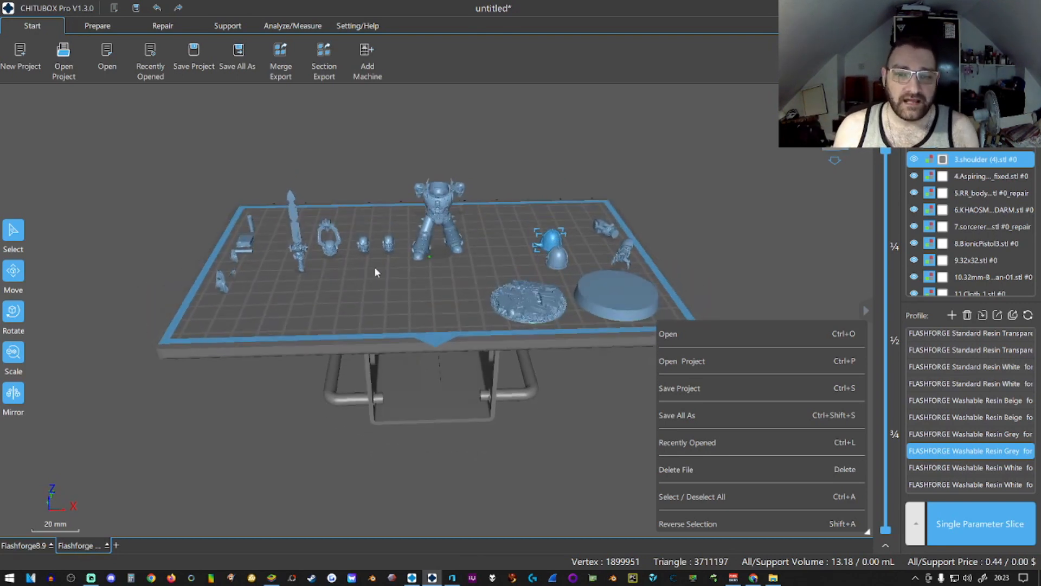
scroll(821, 442, "down", 3)
scroll(776, 432, "up", 1)
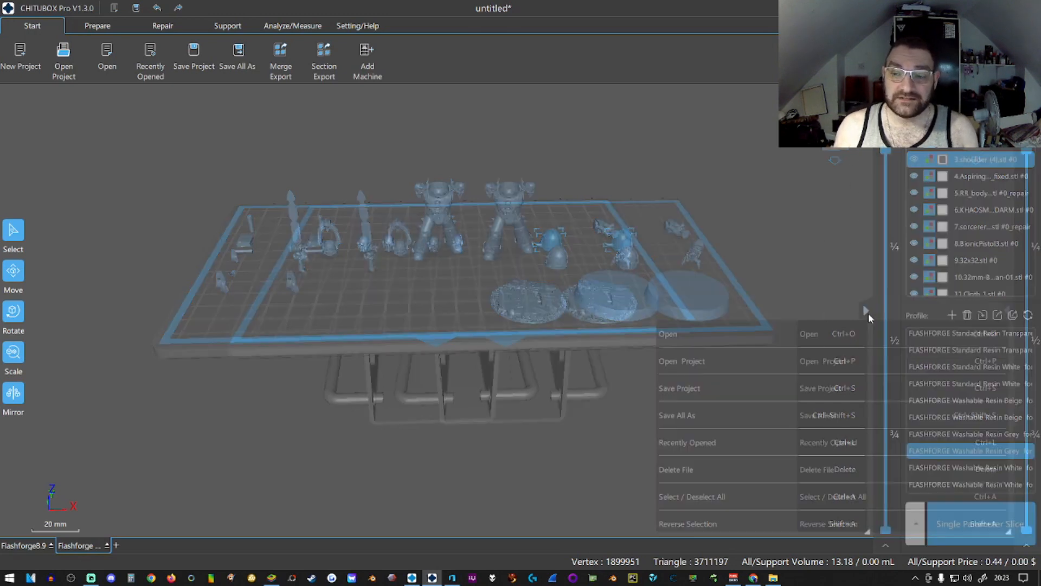
Expand the file and profile side panel again and hide the shortcut reference list overlapping the build plate.
left_click(1007, 311)
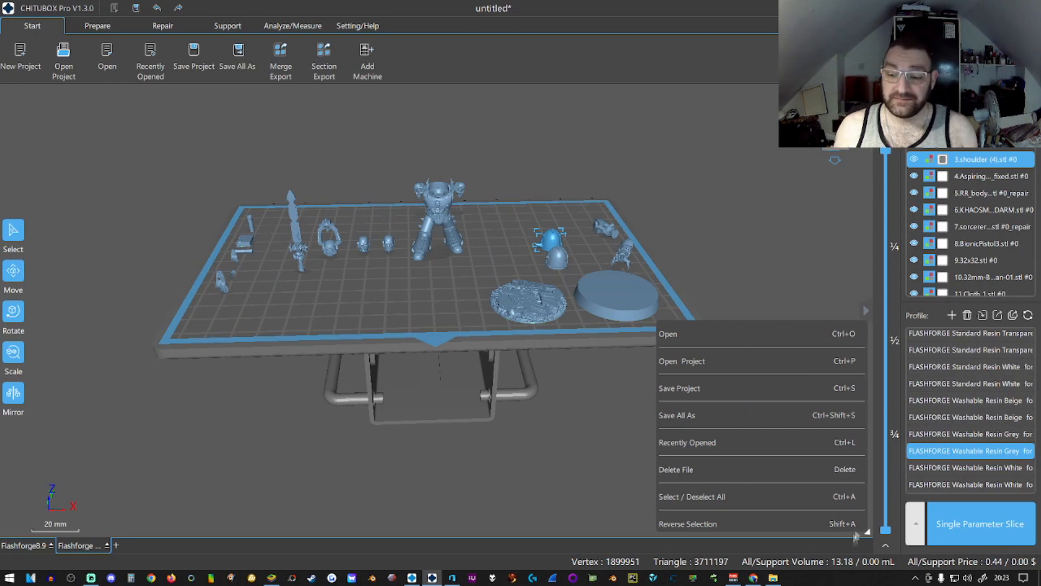
left_click(868, 532)
left_click(868, 533)
left_click(868, 533)
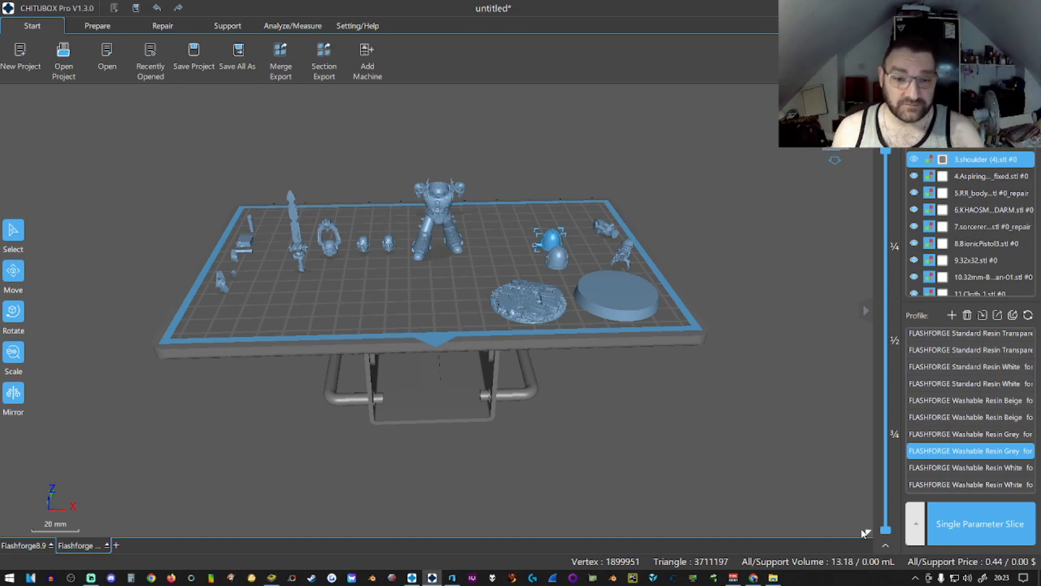
mouse_move(437, 432)
right_mouse_down()
mouse_move(428, 381)
mouse_move(442, 420)
right_mouse_up()
right_click_drag(415, 346, 378, 301)
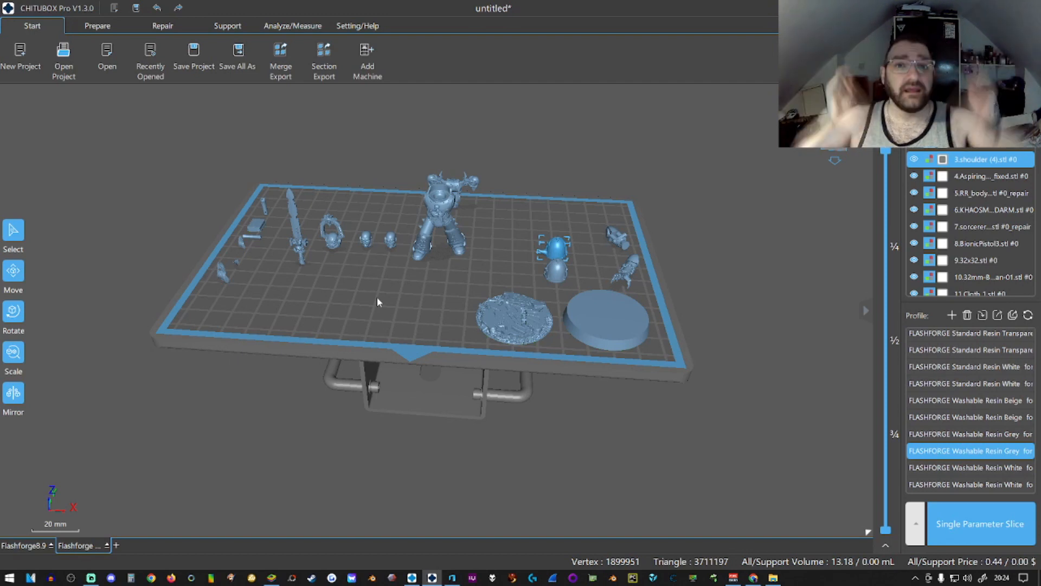
right_click_drag(350, 366, 399, 450)
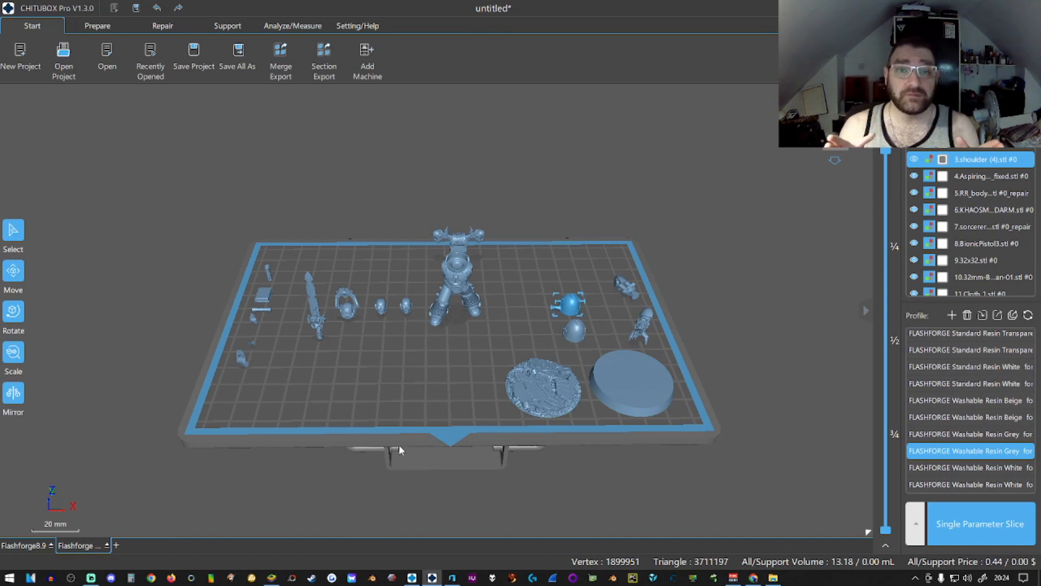
left_click_drag(398, 446, 425, 402)
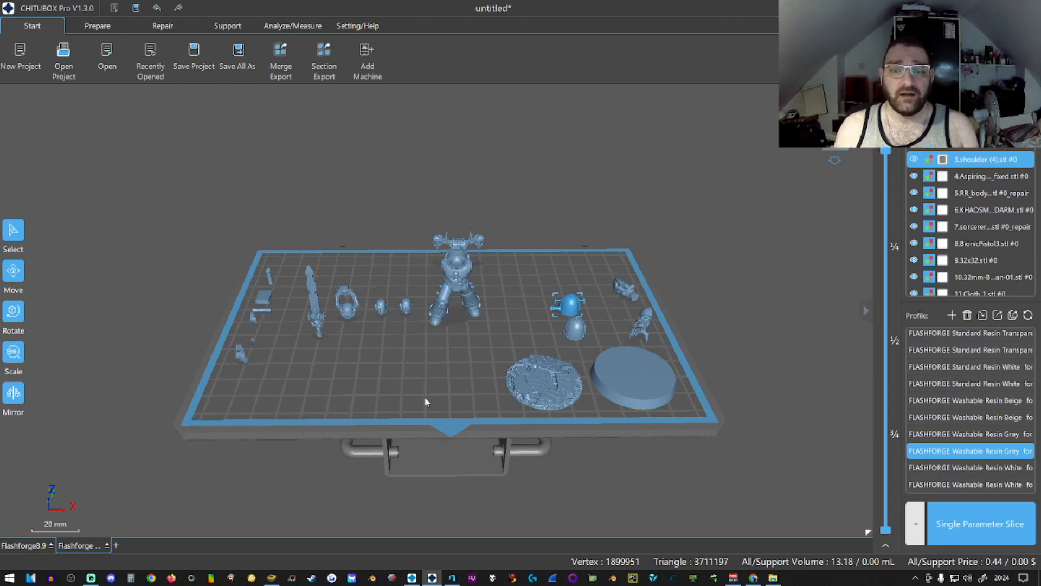
Move the KHAOSM...DARM arm model to the empty front area of the build plate, at about X -15.73, Y -36.35.
left_click(640, 307)
left_click_drag(642, 321, 410, 374)
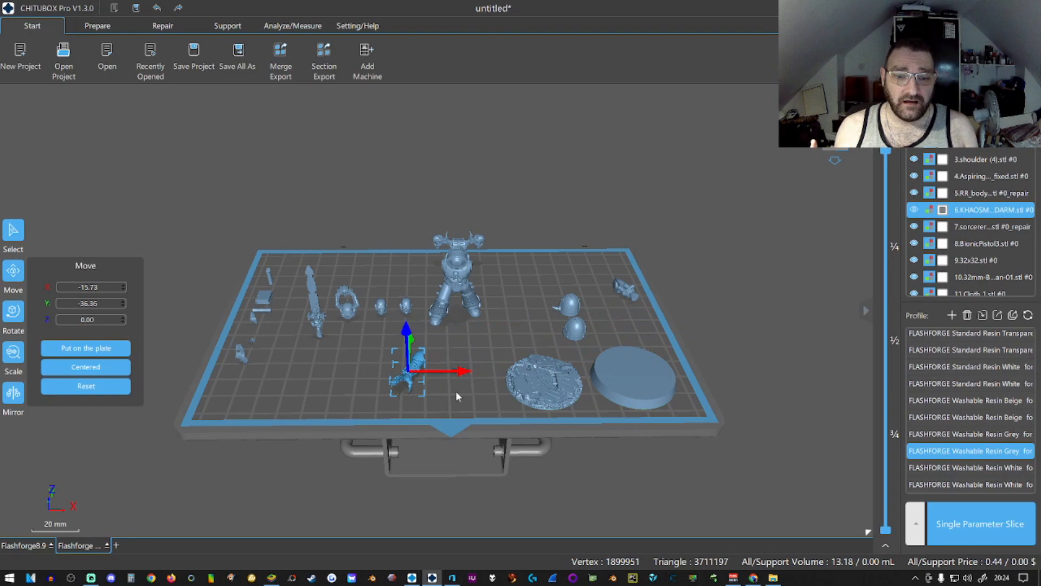
scroll(455, 391, "up", 5)
right_click_drag(395, 410, 437, 413)
scroll(418, 414, "down", 4)
scroll(419, 419, "down", 3)
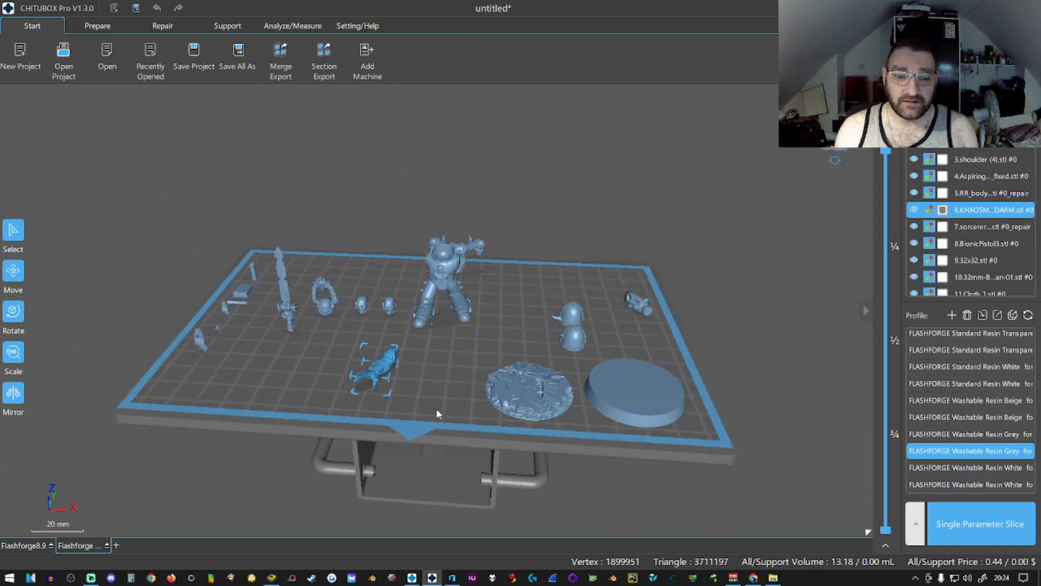
Line up the two arm pieces and both shoulder pads along the rear edge of the build plate, beside the backpack.
left_click_drag(375, 369, 609, 279)
right_click_drag(387, 403, 408, 402)
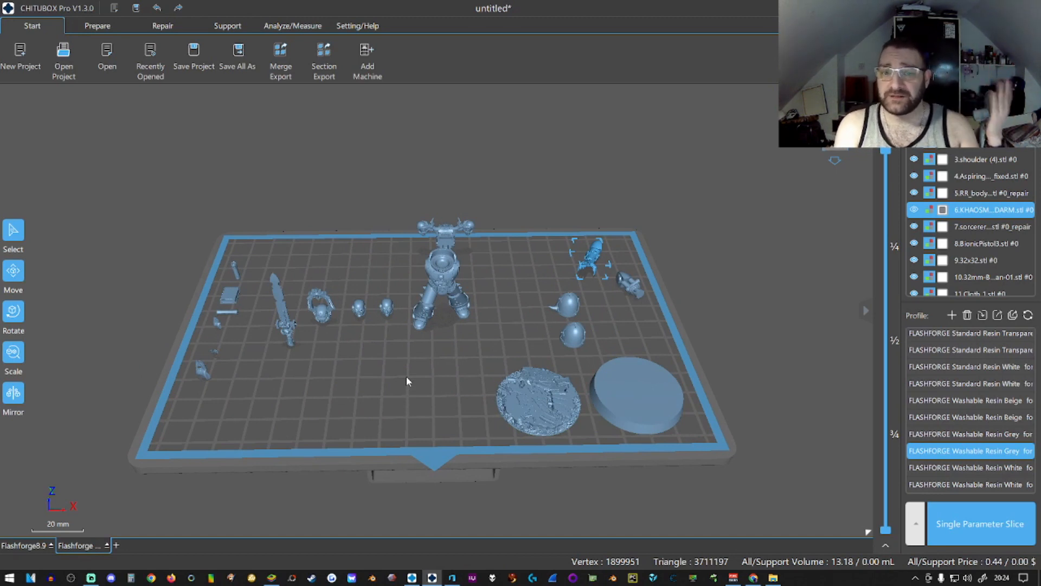
scroll(640, 304, "up", 5)
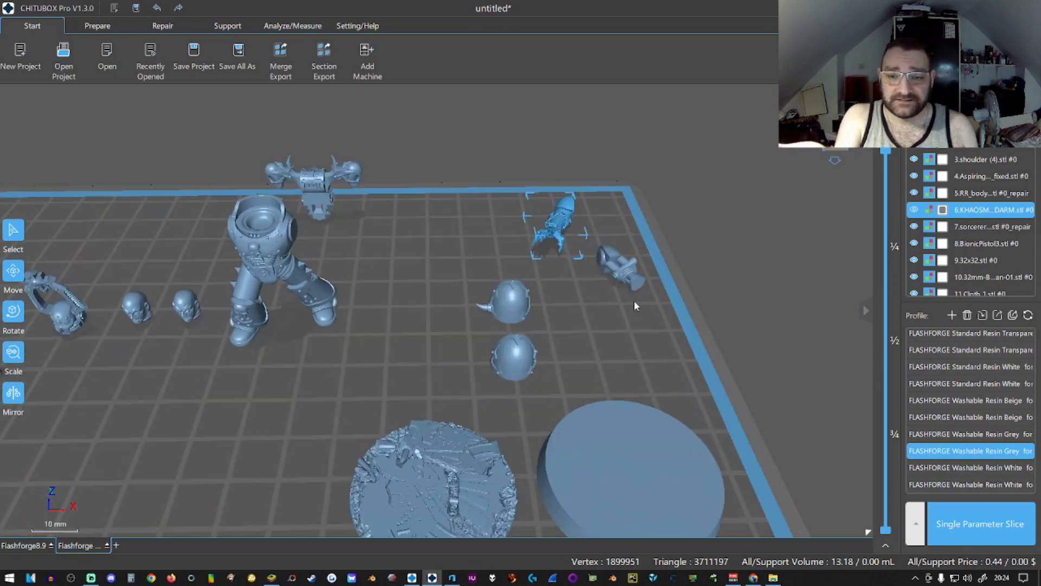
scroll(634, 300, "down", 5)
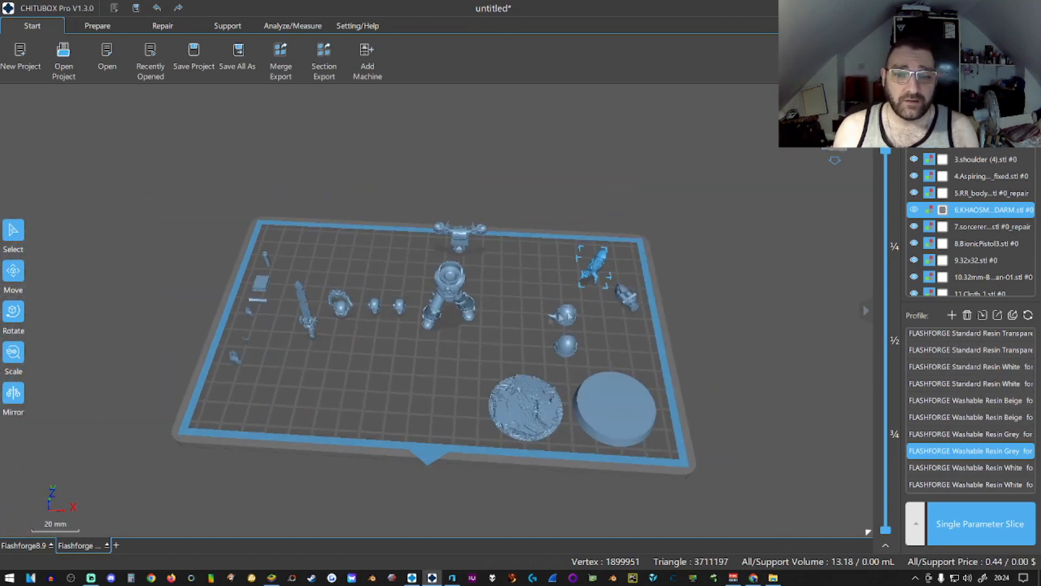
left_click_drag(626, 298, 630, 265)
mouse_move(565, 342)
left_mouse_down()
mouse_move(561, 265)
mouse_move(568, 325)
left_mouse_up()
right_click_drag(568, 325, 557, 297)
left_click_drag(544, 282, 510, 227)
right_click_drag(360, 382, 412, 363)
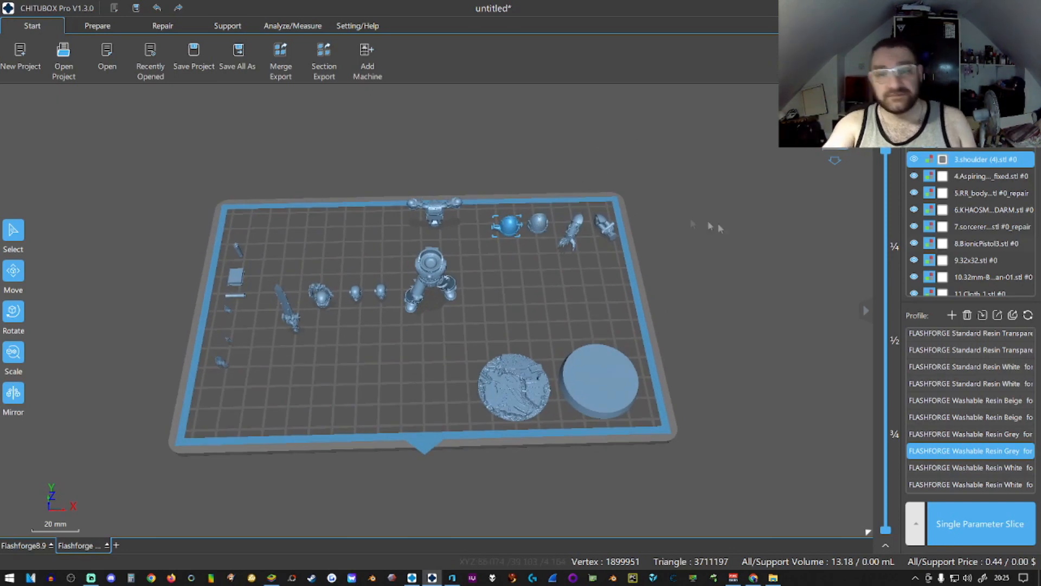
Move the small heads and the sword back in line with the other parts along the plate's rear edge.
left_click_drag(380, 290, 320, 228)
left_click_drag(287, 311, 269, 238)
left_click(325, 337)
left_click_drag(326, 337, 324, 322)
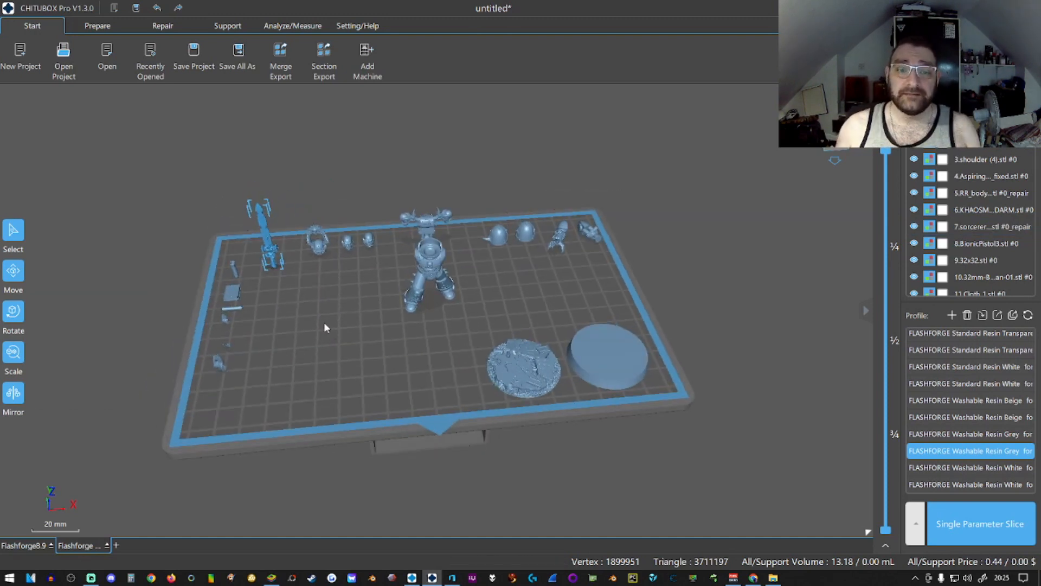
Switch to 3D Builder to check on the KhaosStaff model repair and return to CHITUBOX Pro.
left_click_drag(454, 396, 381, 369)
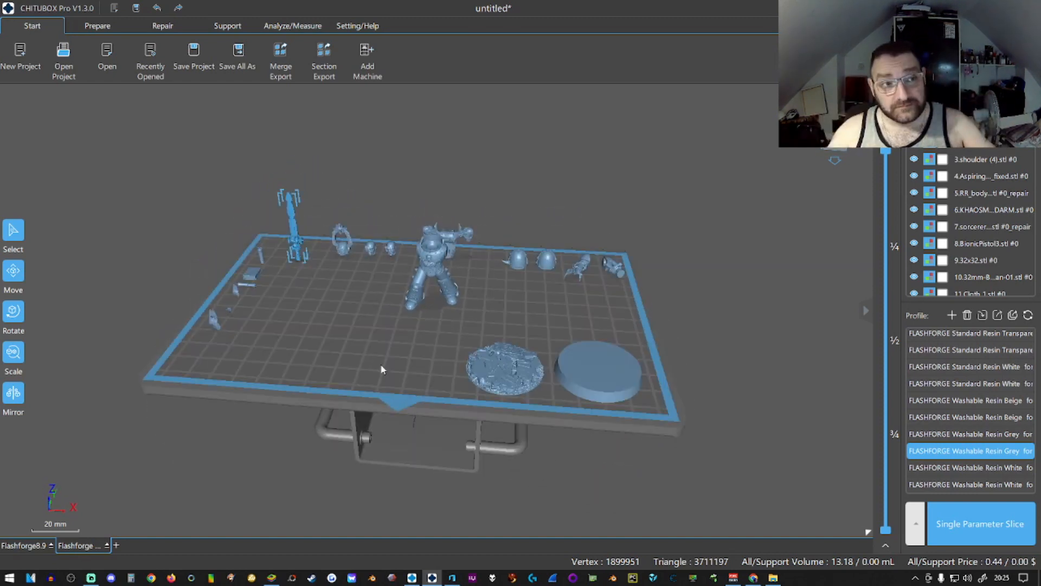
left_click(452, 577)
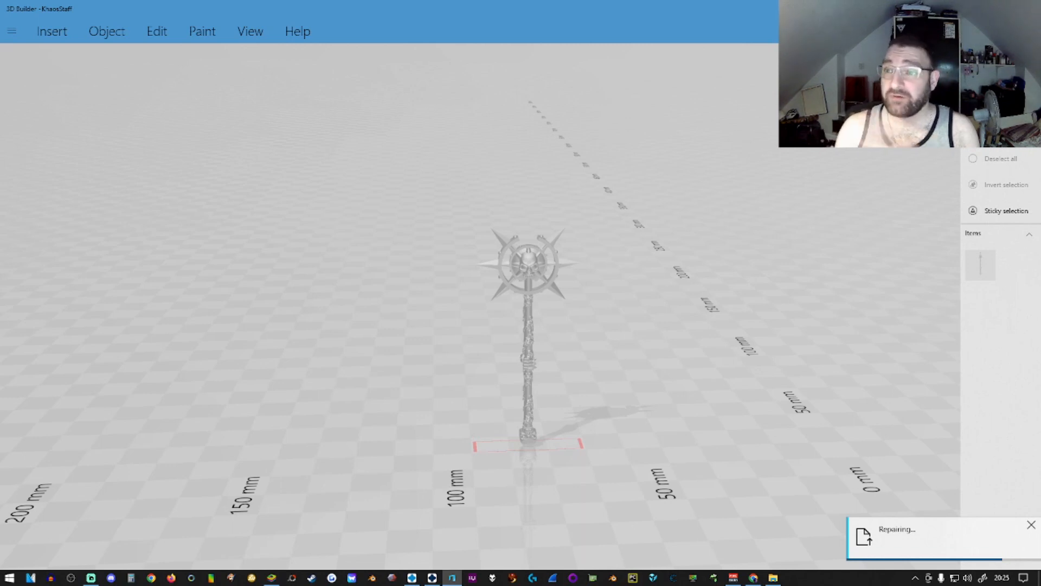
key("alt+Tab")
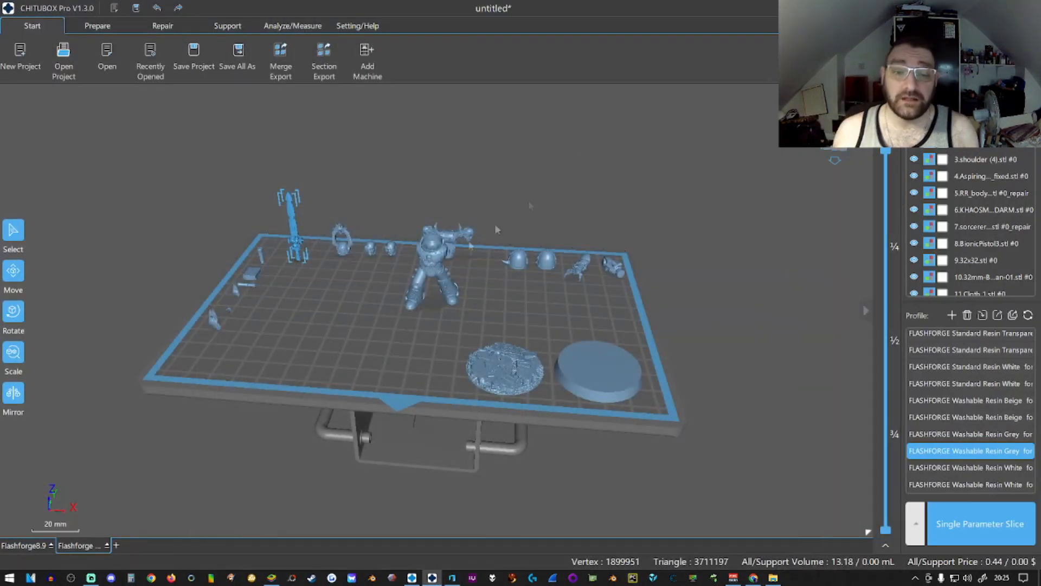
Bring the plain 32x32 base and the textured 32mm base topper together in front of the legs model.
mouse_move(383, 322)
left_mouse_down()
mouse_move(392, 302)
mouse_move(394, 332)
left_mouse_up()
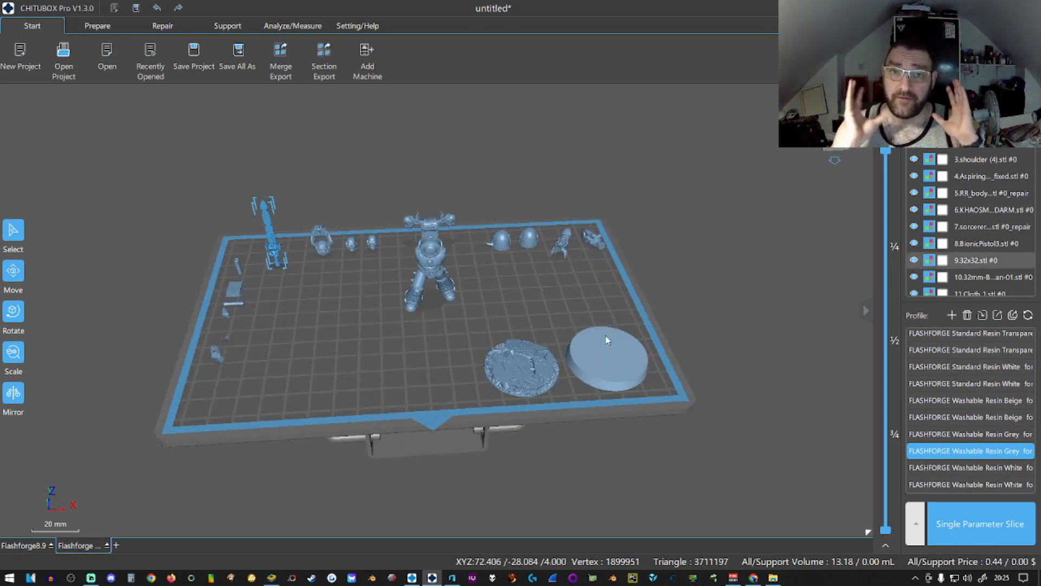
left_click_drag(614, 348, 417, 347)
scroll(393, 409, "up", 2)
mouse_move(379, 405)
right_mouse_down()
mouse_move(349, 314)
mouse_move(361, 407)
right_mouse_up()
left_click_drag(592, 390, 409, 367)
right_click_drag(328, 419, 542, 404)
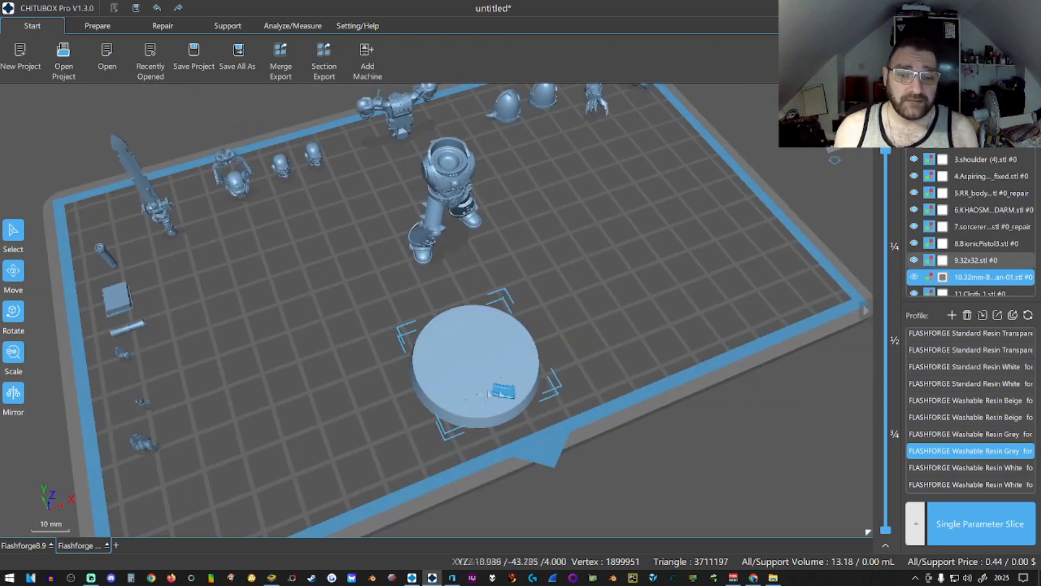
Slide the plain base clear of the textured topper and raise the topper above the plate to Z 11.40.
left_click_drag(480, 372, 601, 330)
left_click(489, 378)
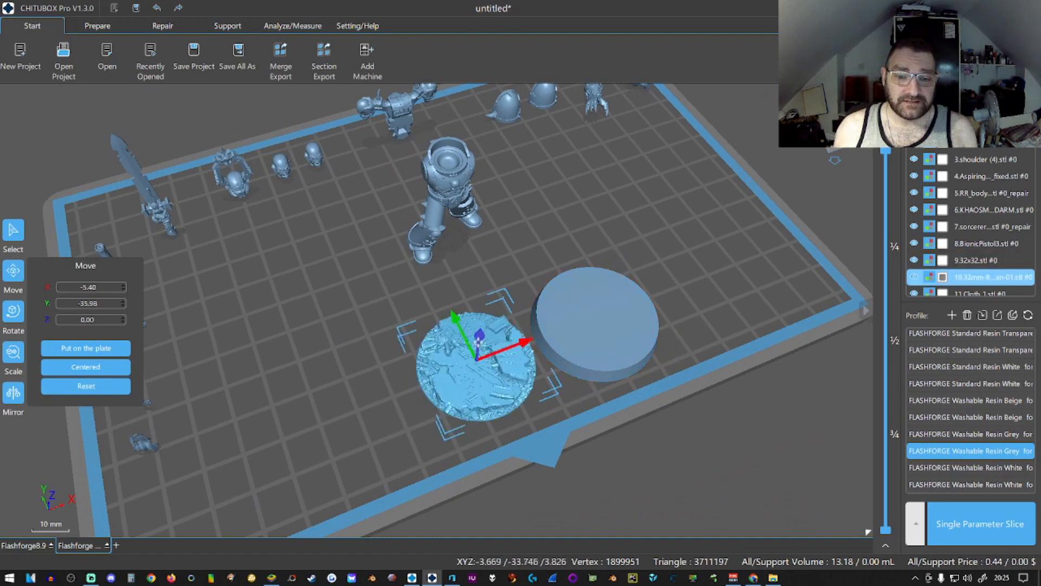
left_click_drag(480, 330, 483, 305)
right_click_drag(484, 306, 410, 349)
Slide the plain base beneath the raised textured topper and align the topper over it at X 7.05, Y -33.78.
left_click_drag(379, 320, 439, 327)
left_click_drag(518, 383, 435, 359)
right_click_drag(444, 367, 406, 445)
left_click(470, 355)
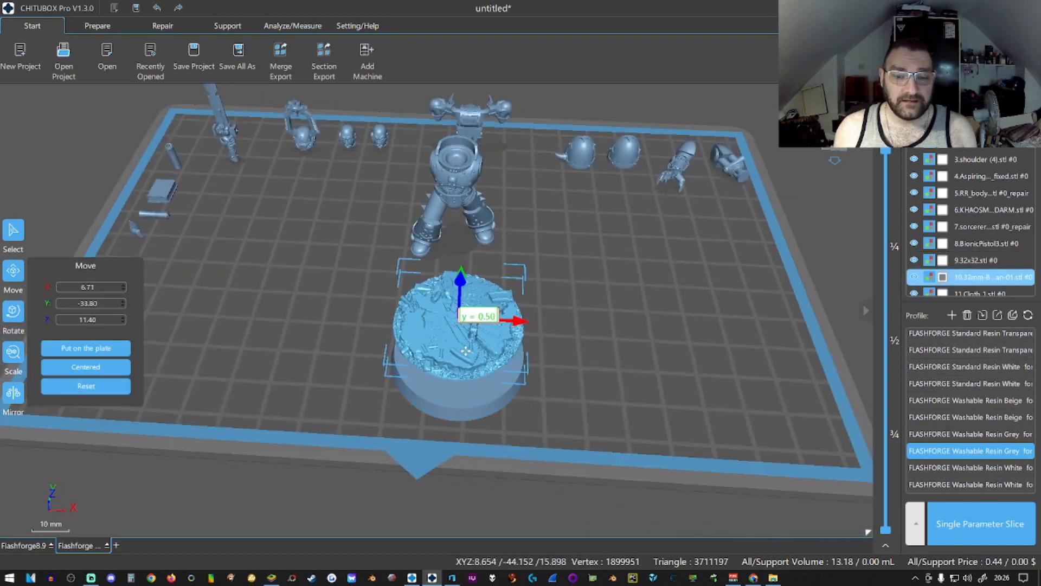
Consult the keyboard shortcut list down to the multiple and continuous selection entries, and hide it again.
right_click(868, 536)
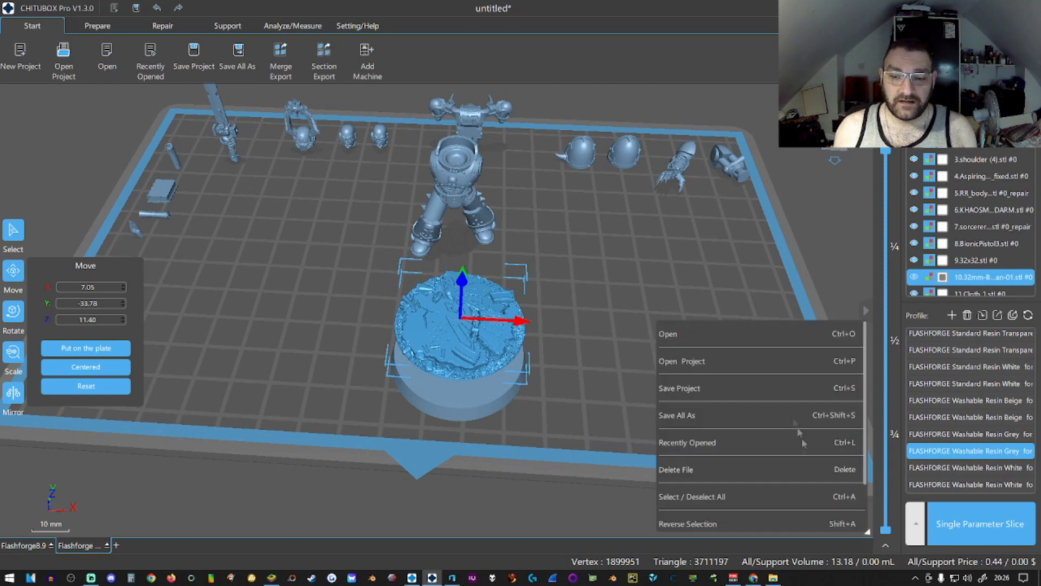
scroll(808, 446, "down", 2)
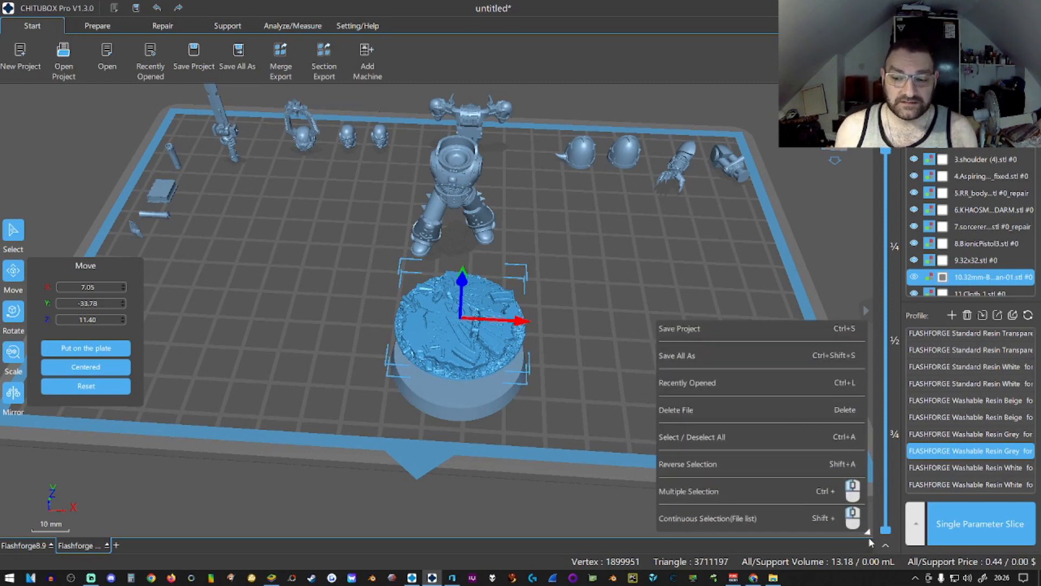
left_click(869, 536)
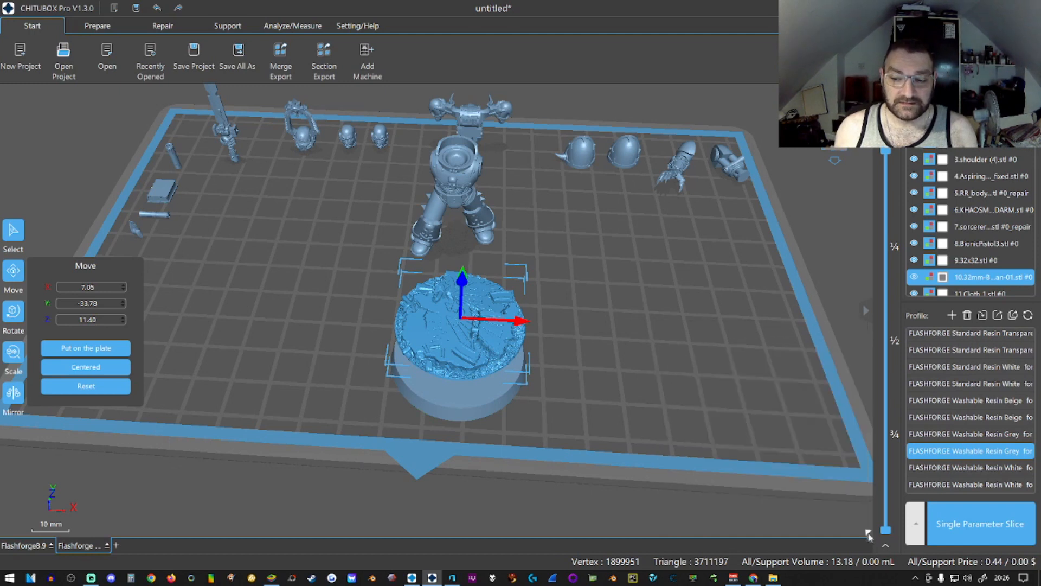
Lower the textured topper along Z with the Move tool until it sinks into the top of the plain base.
left_click(13, 271)
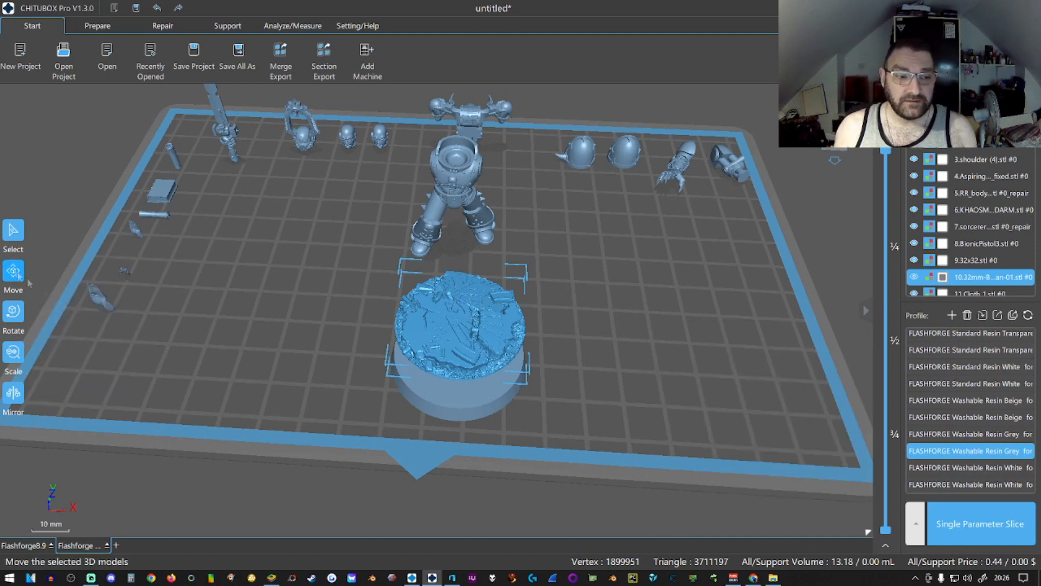
key("r")
right_click_drag(295, 405, 300, 390)
left_click(12, 237)
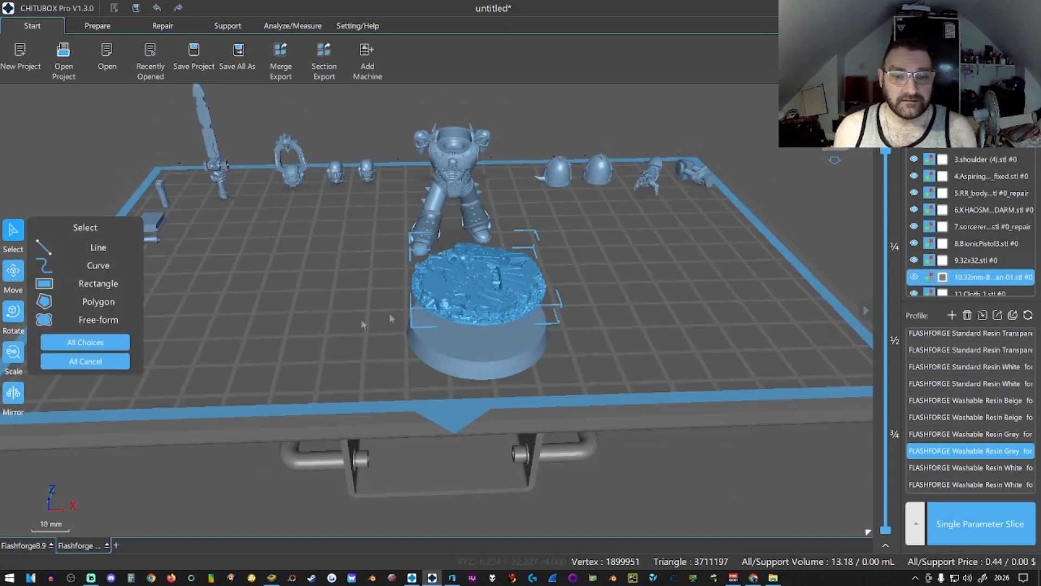
key("m")
left_click_drag(482, 218, 479, 261)
right_click_drag(260, 353, 342, 358)
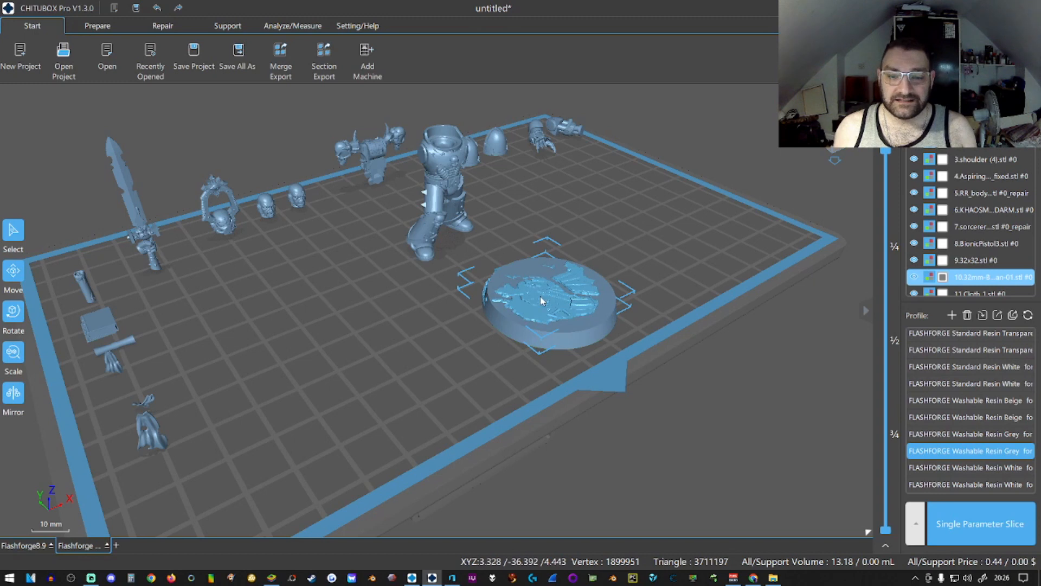
key("r")
right_click(417, 362)
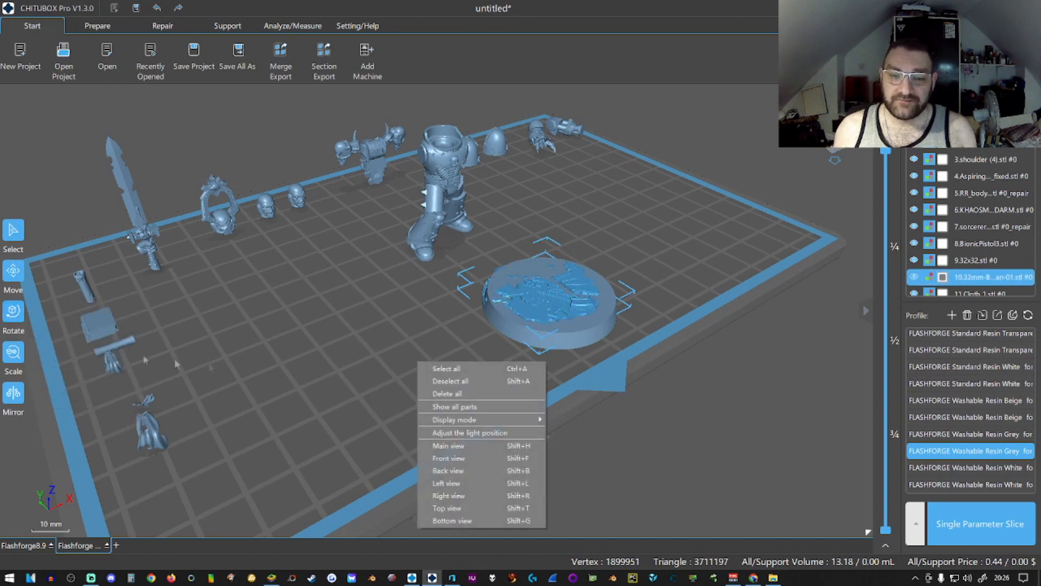
left_click(14, 275)
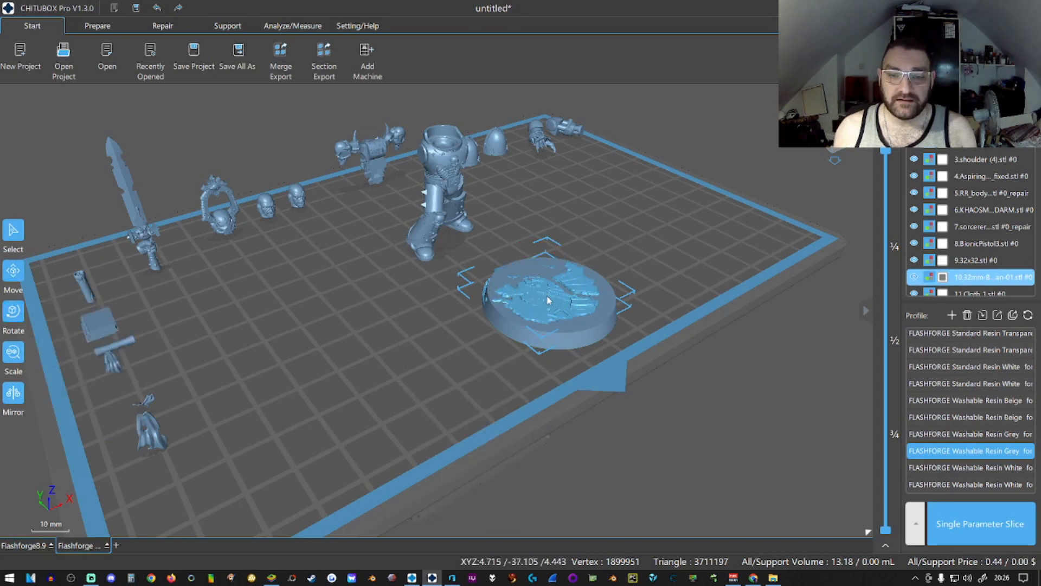
Raise the textured topper to Z 4.41 and shift the plain base under it to X 7.57, Y -32.89.
left_click(13, 230)
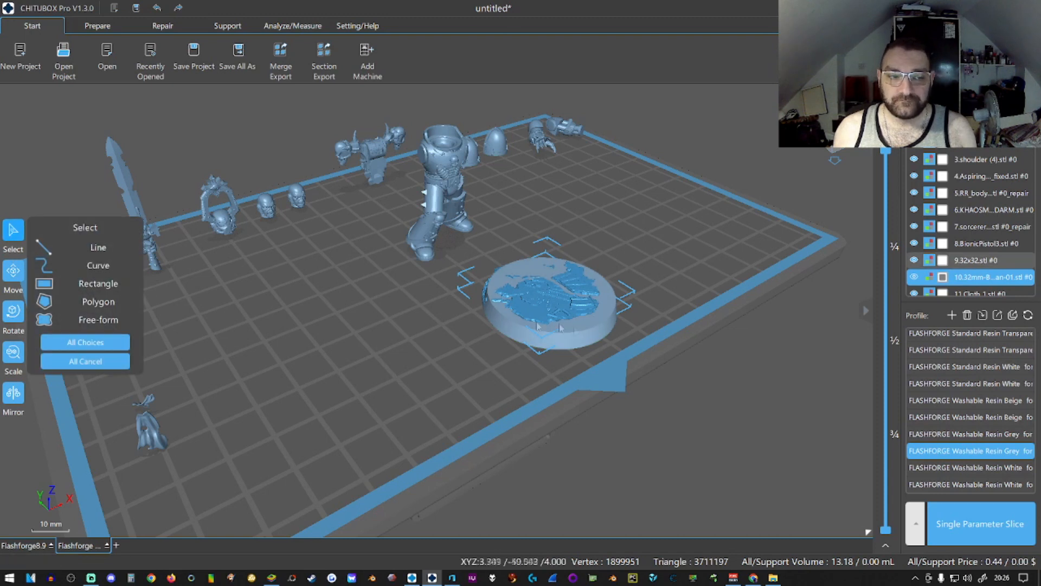
left_click(20, 232)
left_click(547, 255)
left_click_drag(551, 245, 553, 240)
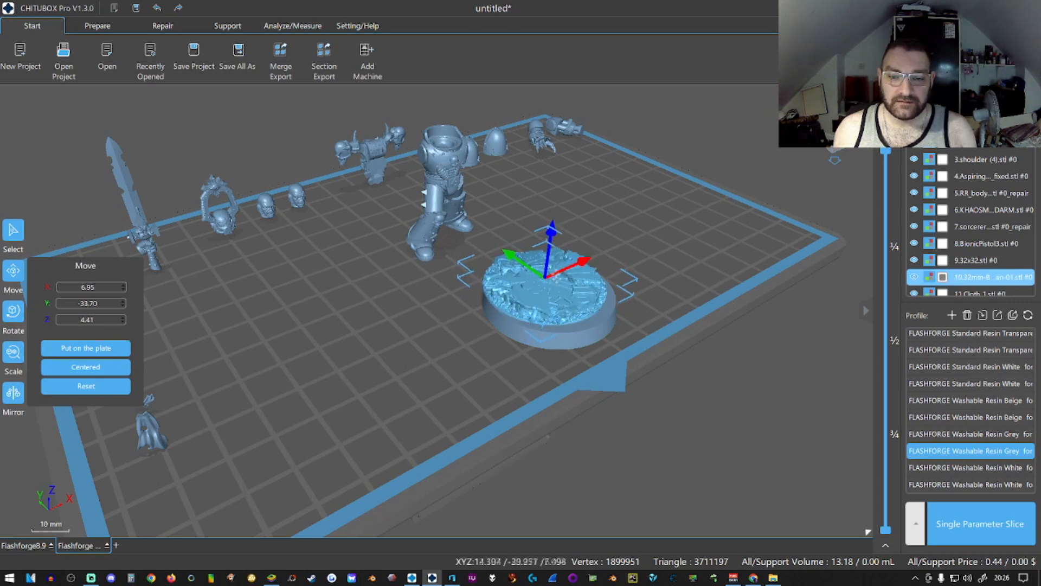
mouse_move(578, 328)
left_mouse_down()
mouse_move(563, 324)
mouse_move(570, 319)
left_mouse_up()
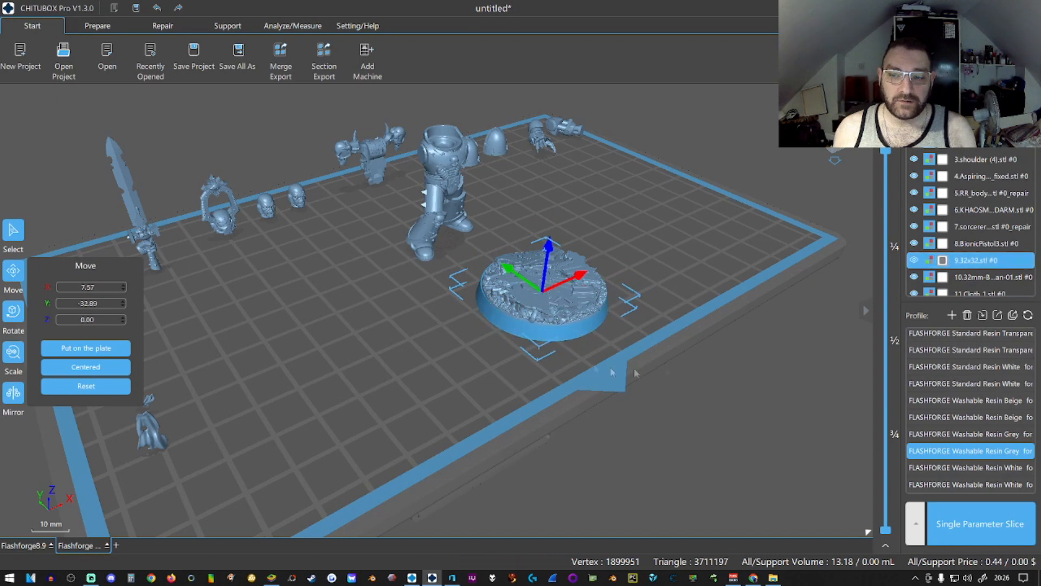
Add the bionic pistol and sorcerer parts to the plain base's selection in the model list, and deselect both again.
left_click(971, 244, "ctrl")
left_click(968, 227, "ctrl")
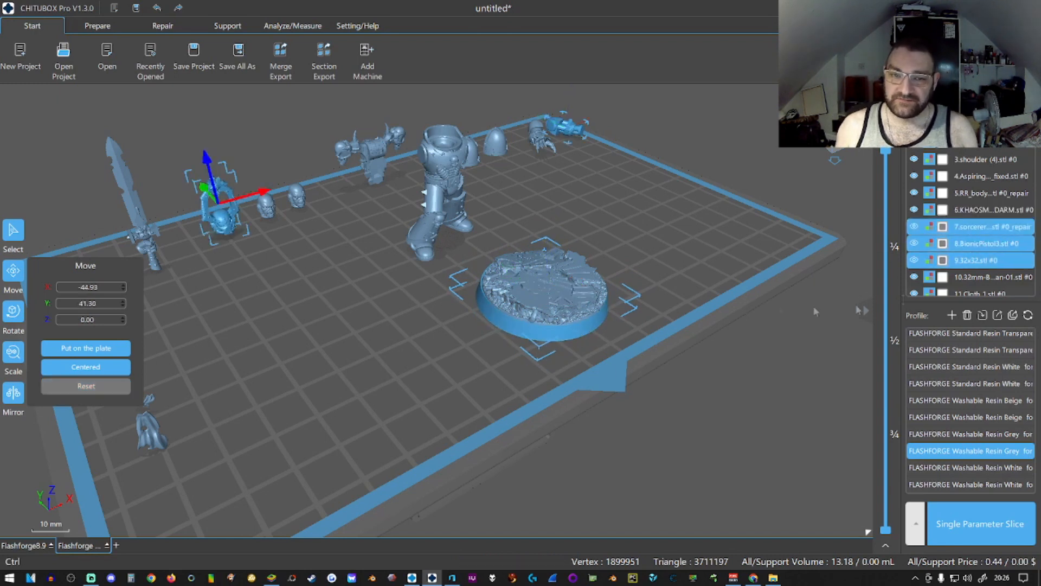
left_click(915, 226)
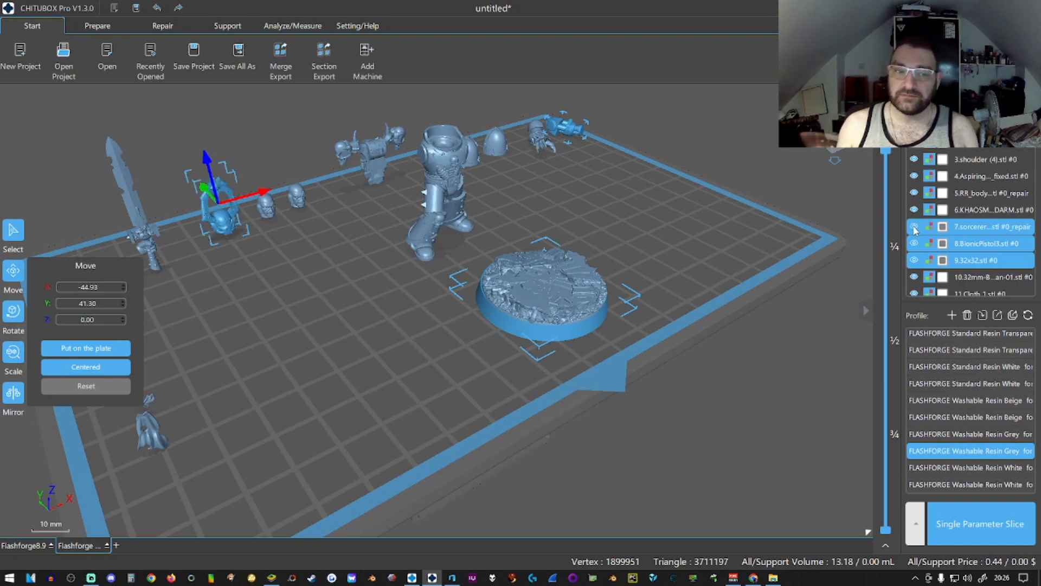
left_click(914, 227)
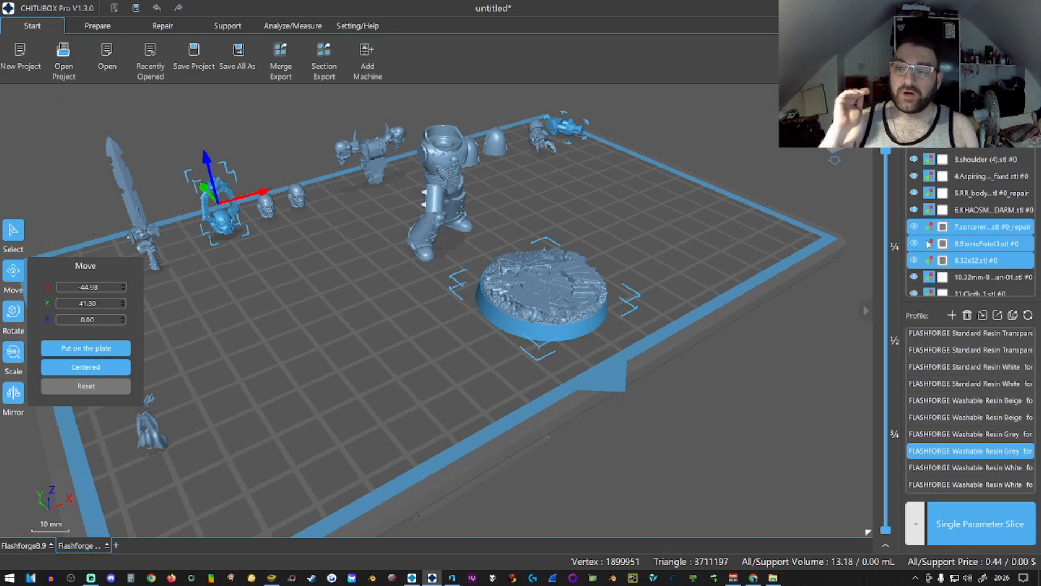
left_click_drag(864, 324, 786, 353)
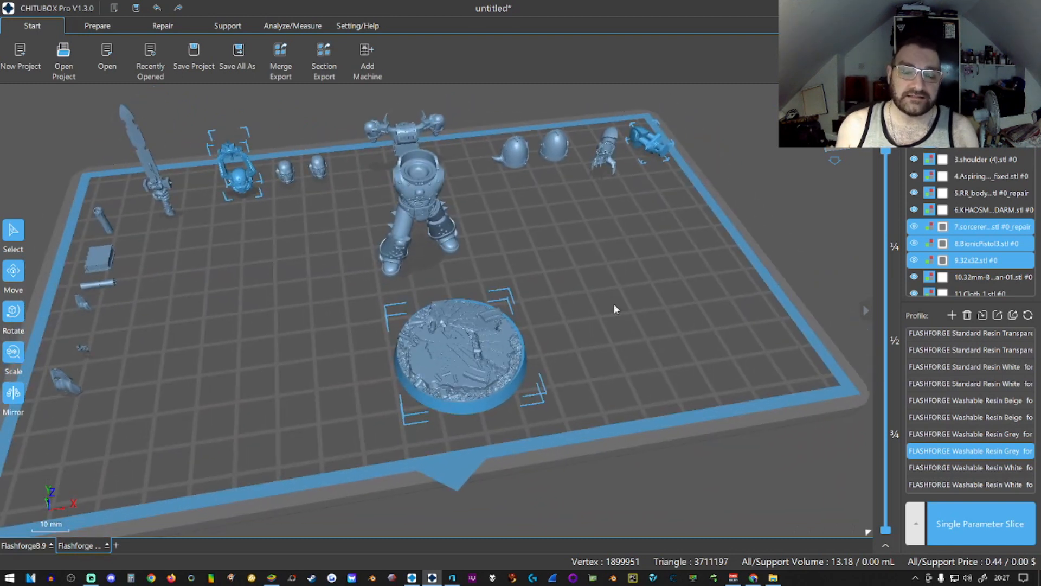
left_click_drag(615, 309, 624, 278)
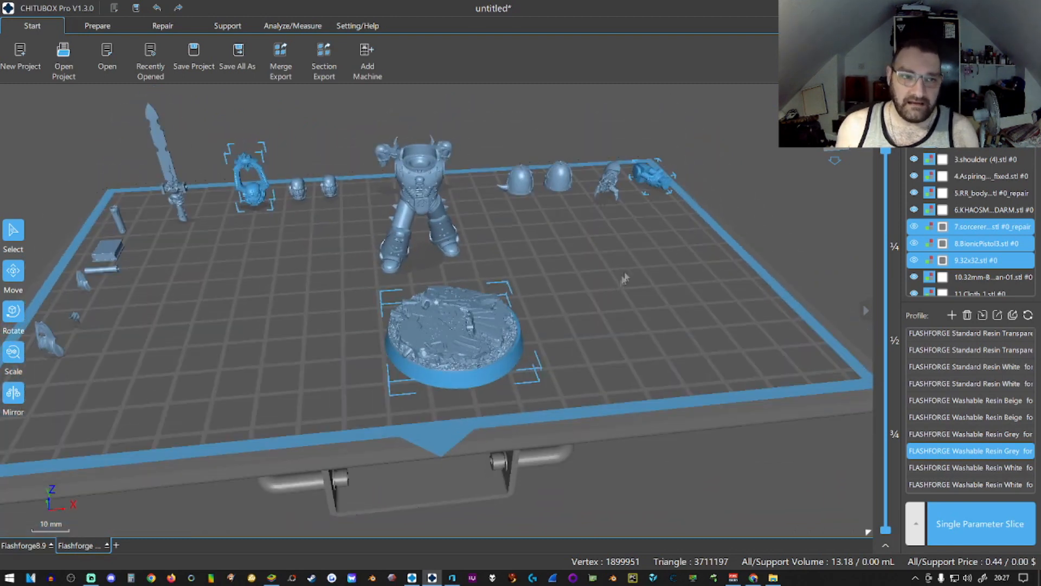
left_click(920, 243, "ctrl")
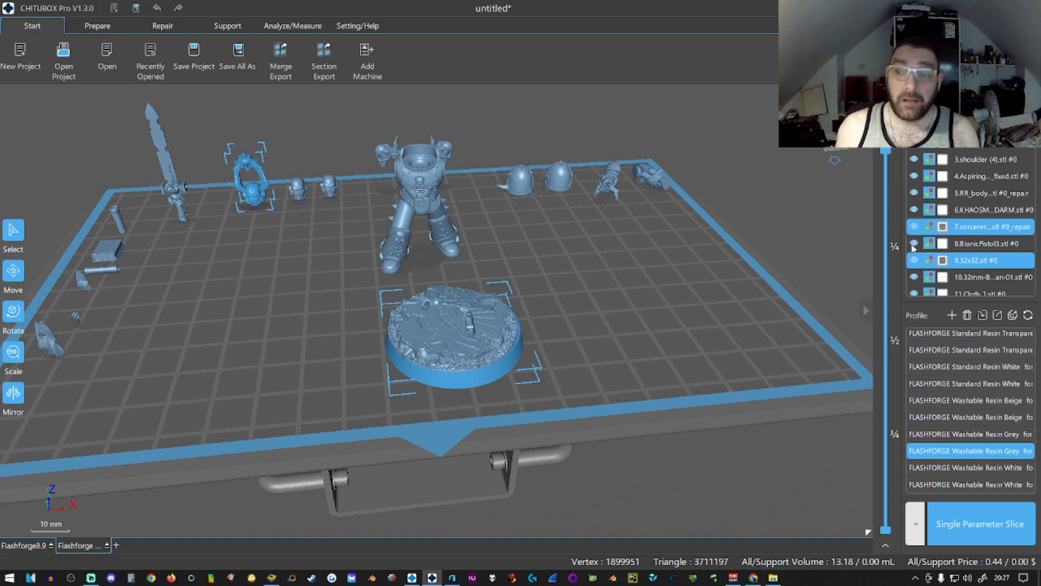
left_click(943, 227, "ctrl")
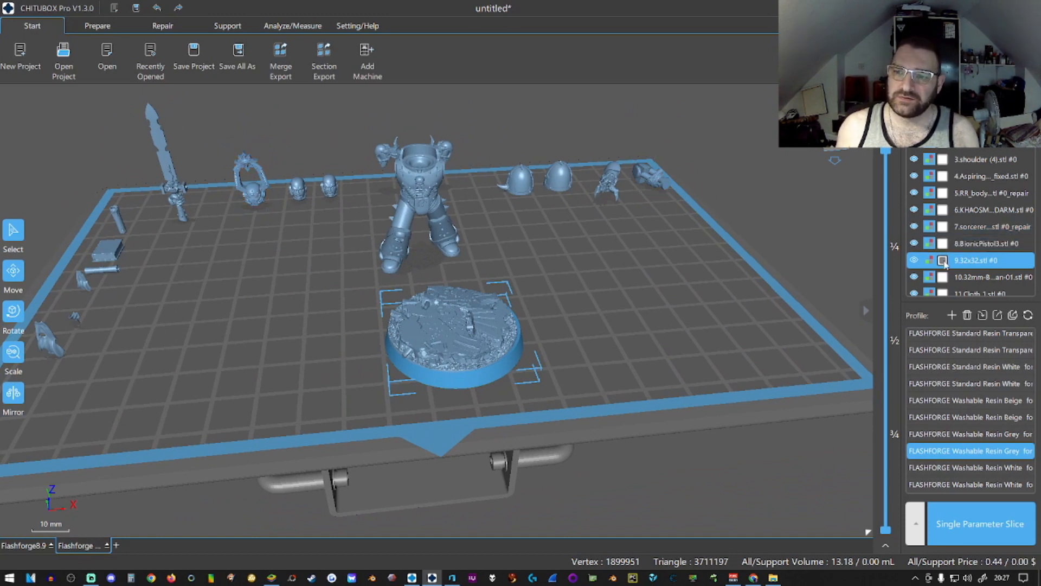
Select the plain base and textured topper together and examine how they fit from the front, above and the side.
left_click(491, 379)
left_click(484, 375, "ctrl")
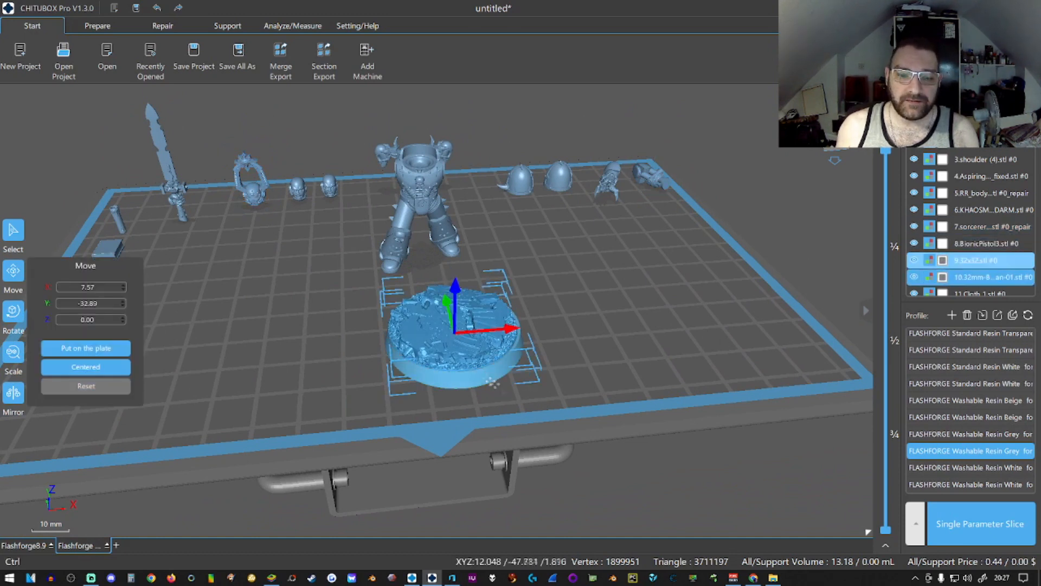
right_click_drag(591, 366, 573, 388)
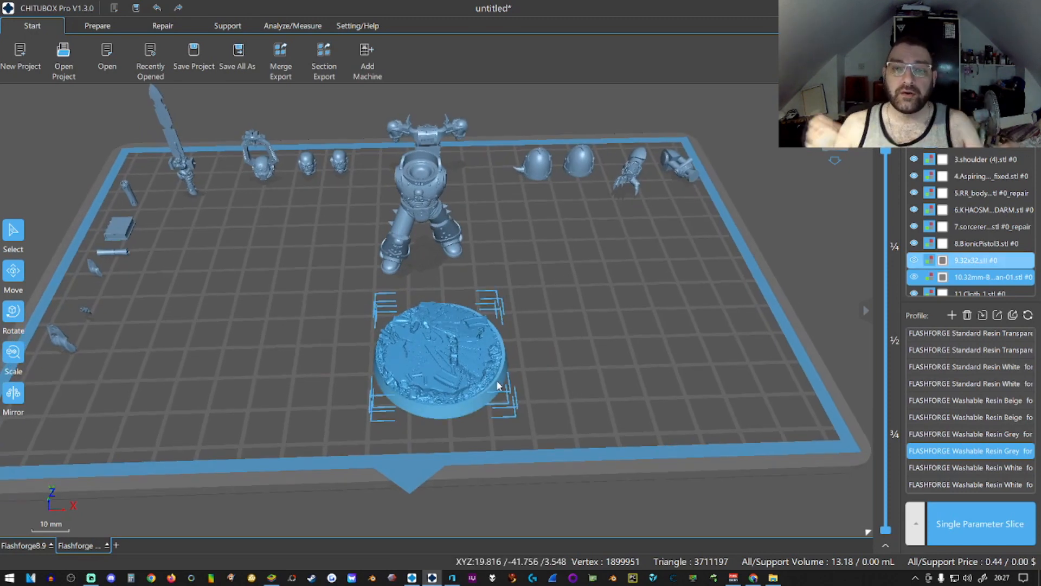
right_click_drag(301, 395, 298, 356)
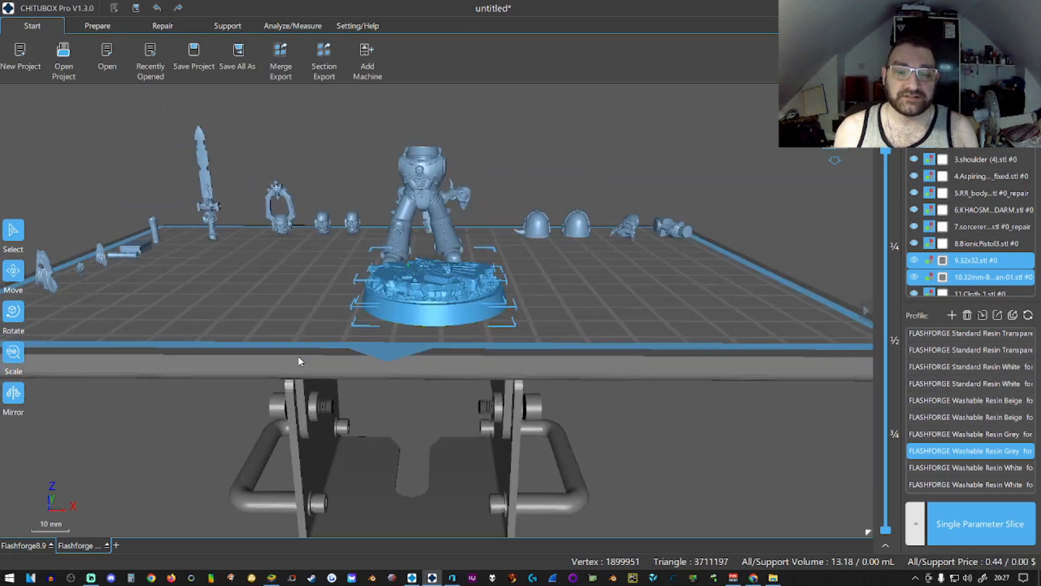
scroll(253, 304, "up", 5)
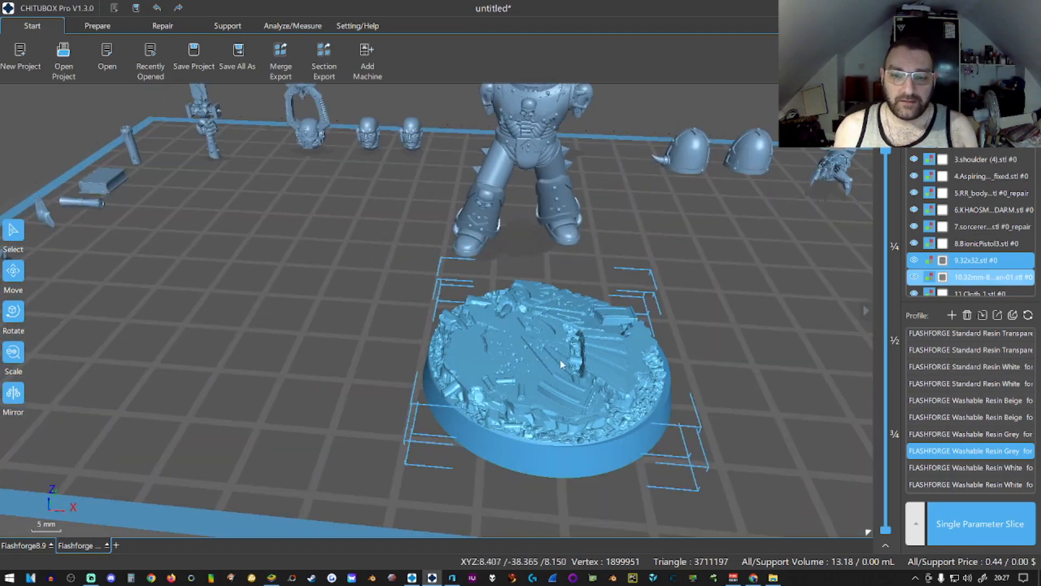
right_click_drag(336, 380, 388, 379)
scroll(488, 385, "down", 5)
right_click_drag(489, 386, 403, 369)
scroll(425, 357, "up", 3)
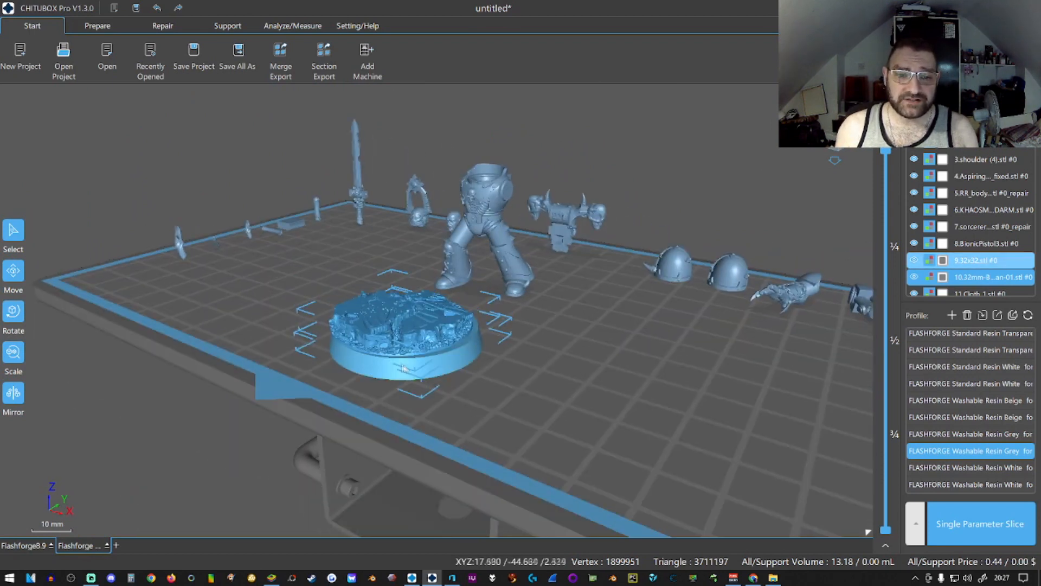
Select only the textured topper and raise it along Z to 6.63 with the Move tool.
left_click(8, 238)
left_click(409, 311)
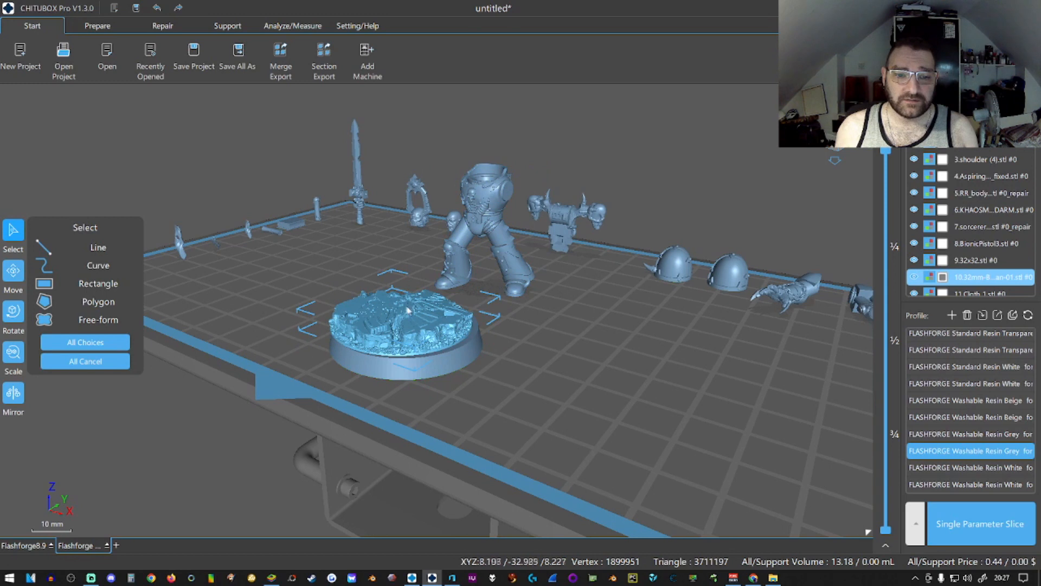
left_click(13, 277)
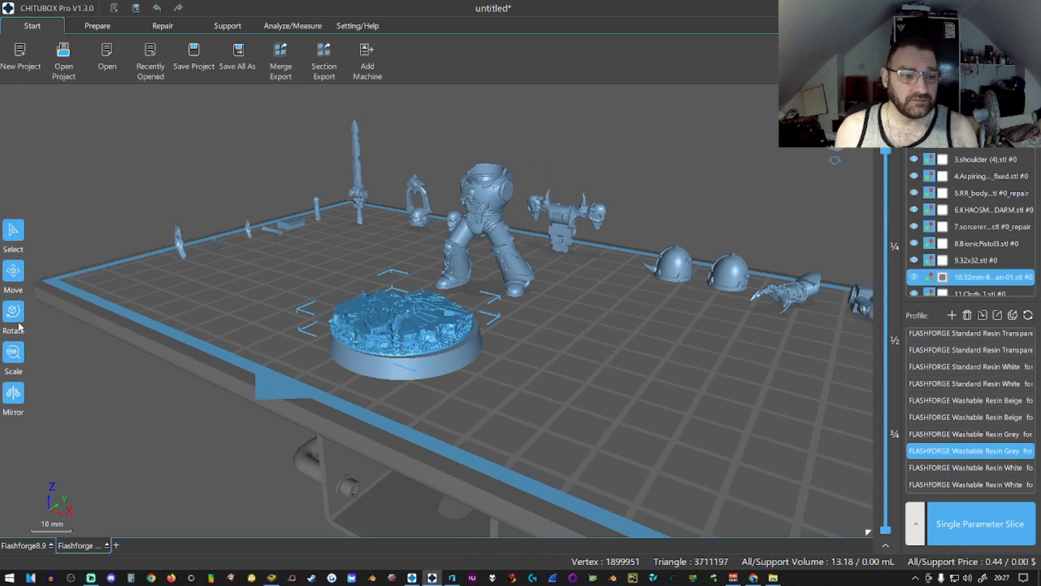
left_click(16, 277)
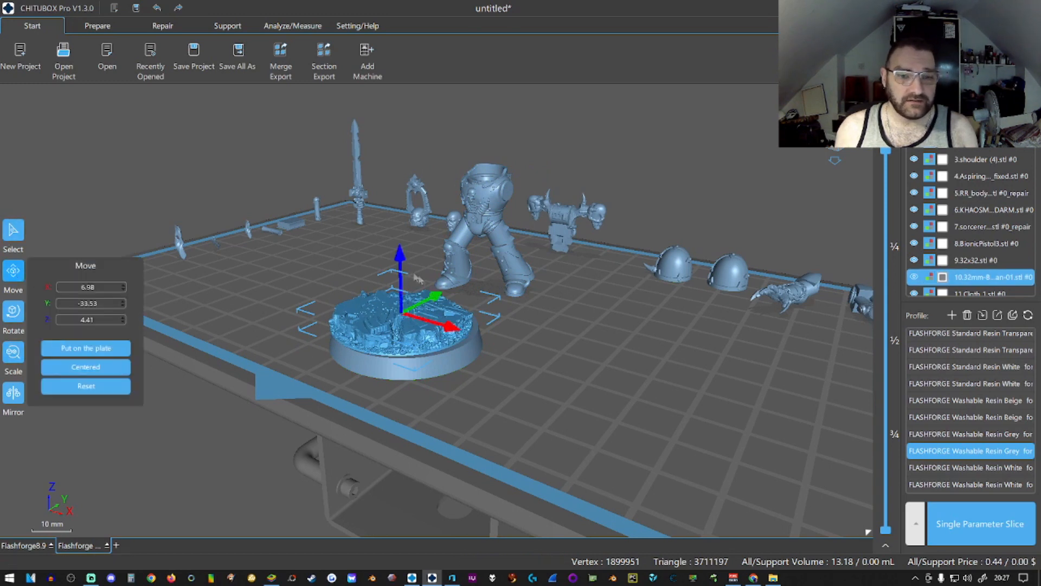
left_click_drag(400, 260, 400, 248)
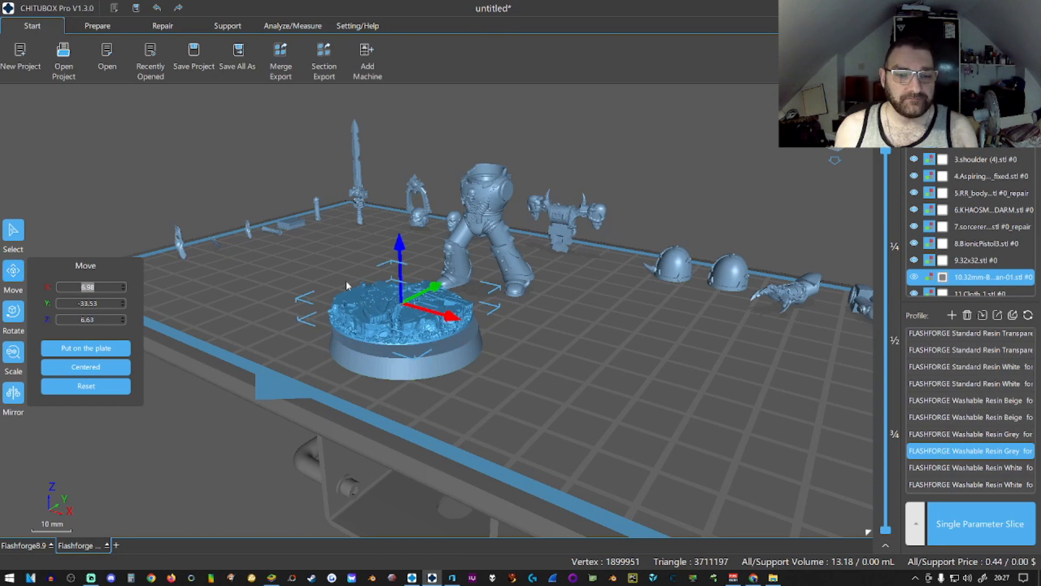
Nudge the textured topper sideways until it sits centred on the plain base.
scroll(124, 323, "down", 3)
right_click_drag(236, 358, 249, 372)
left_click_drag(420, 350, 428, 348)
right_click_drag(381, 433, 376, 465)
left_click_drag(411, 411, 408, 414)
right_click_drag(407, 414, 260, 353)
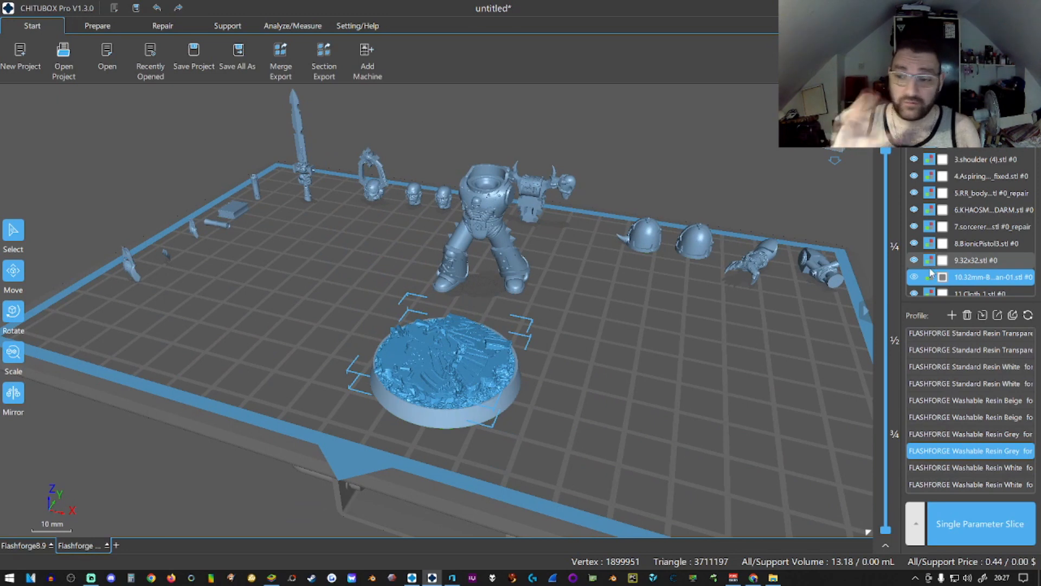
Select the plain base and textured topper together and slide both as one to the free area beside the armoured body.
scroll(971, 272, "down", 3)
scroll(968, 268, "up", 3)
left_click(418, 424)
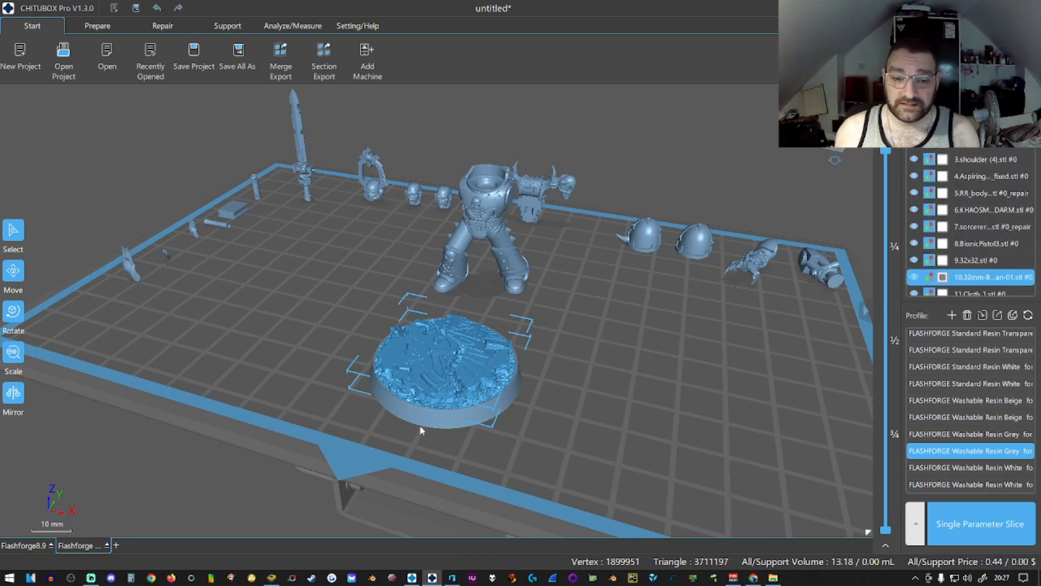
left_click(447, 352, "ctrl")
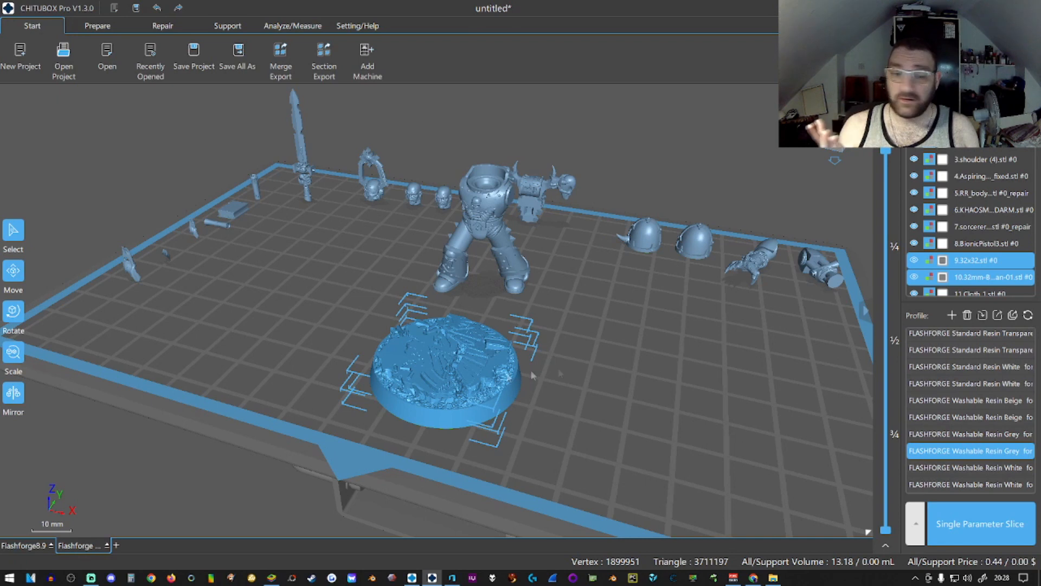
left_click_drag(439, 385, 622, 337)
right_click_drag(467, 390, 487, 399)
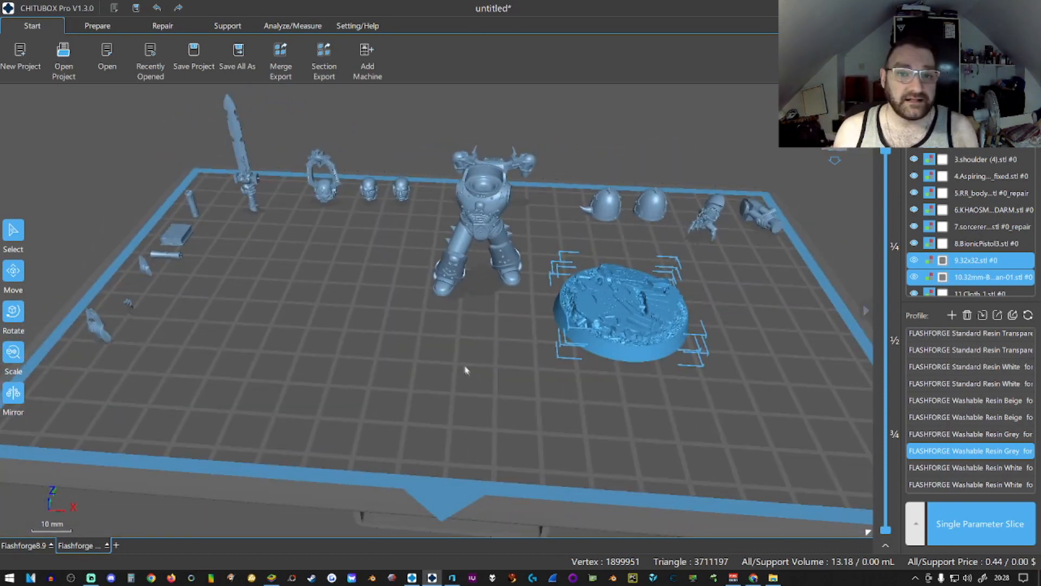
Slide the armoured body (RR_body) forward on the plate, to the side of the base away from the shoulder pads.
left_click_drag(491, 247, 394, 282)
middle_click_drag(700, 363, 594, 353)
left_click(11, 239)
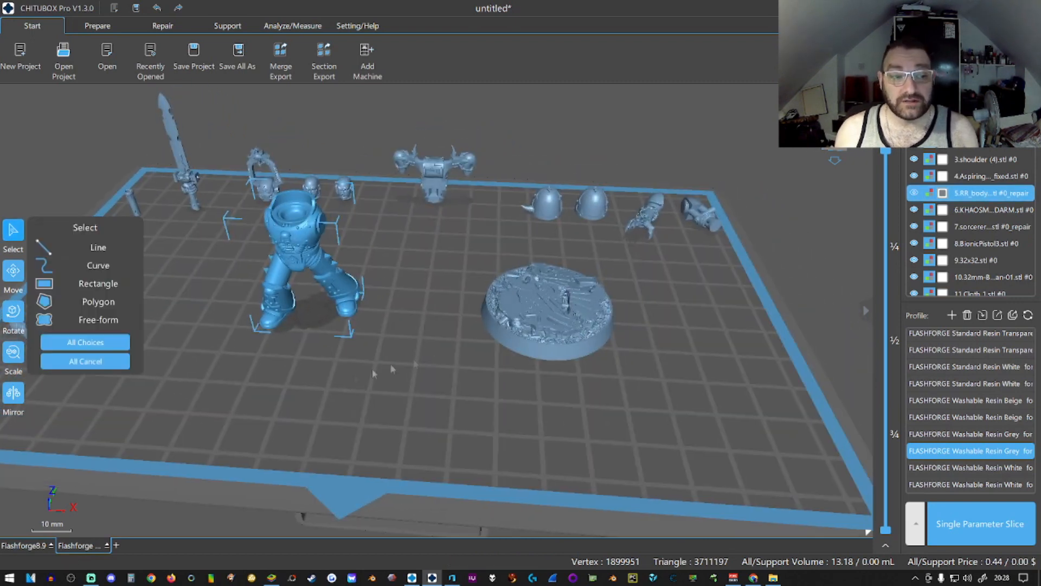
left_click(13, 270)
left_click(9, 266)
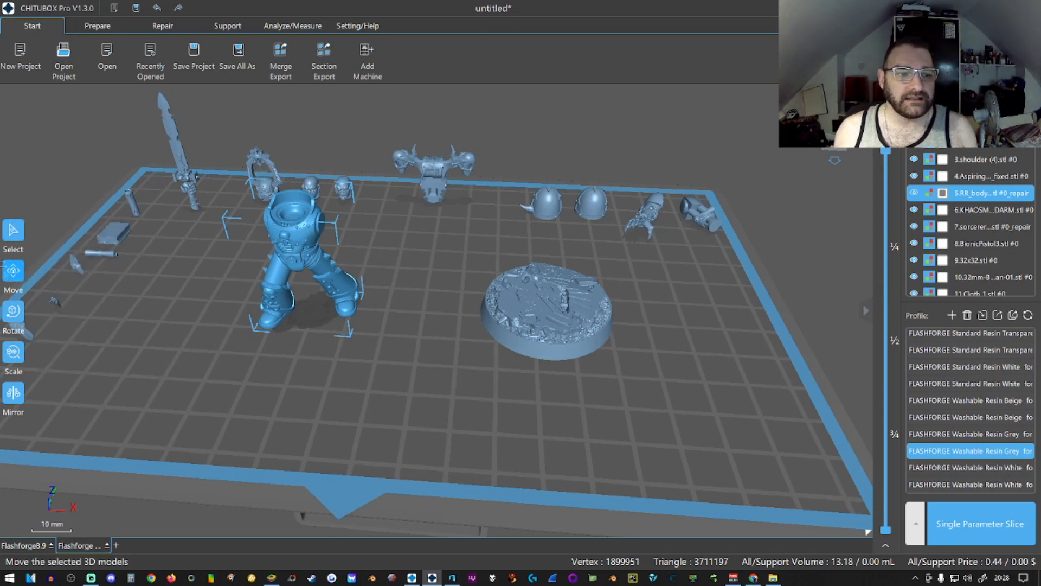
left_click(8, 233)
middle_click_drag(465, 379, 462, 382)
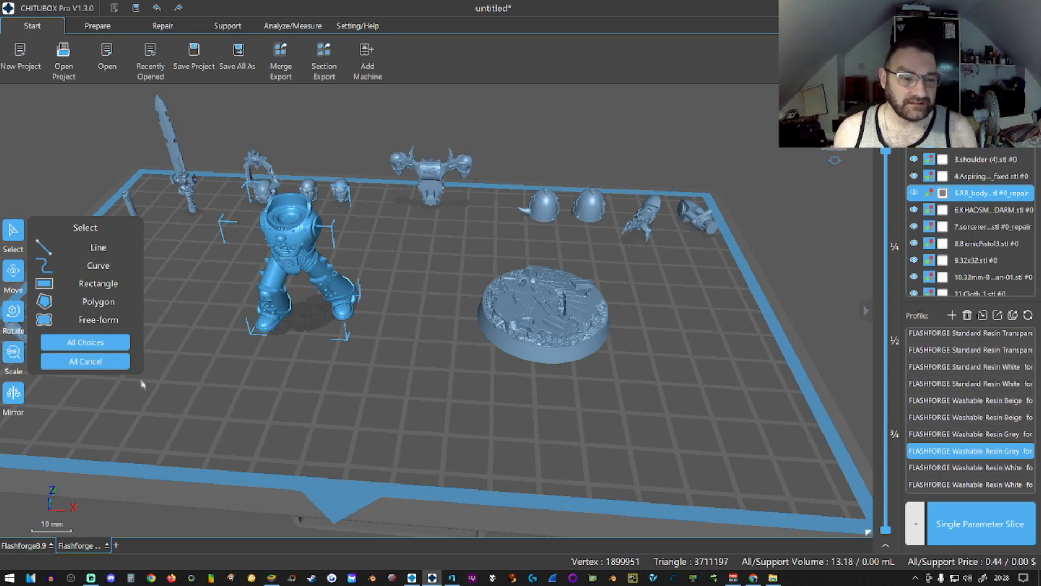
right_click_drag(240, 406, 448, 376)
right_click_drag(669, 283, 471, 362)
Shift the armoured body towards the base to X 4.08, Y -10.95 and raise it to Z 12.69.
left_click(13, 271)
left_click_drag(318, 271, 340, 266)
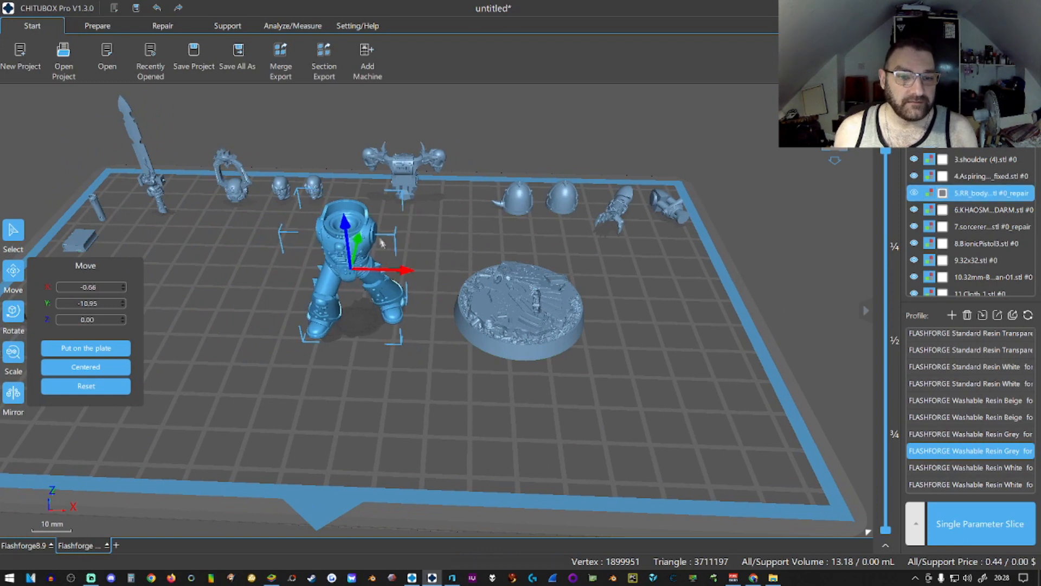
left_click_drag(346, 224, 351, 182)
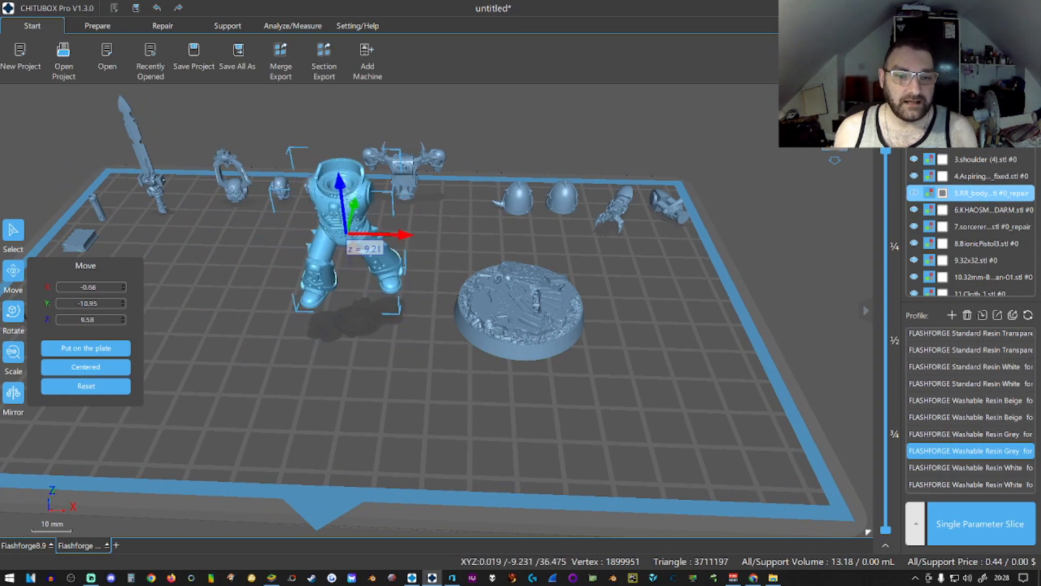
left_click_drag(402, 235, 426, 237)
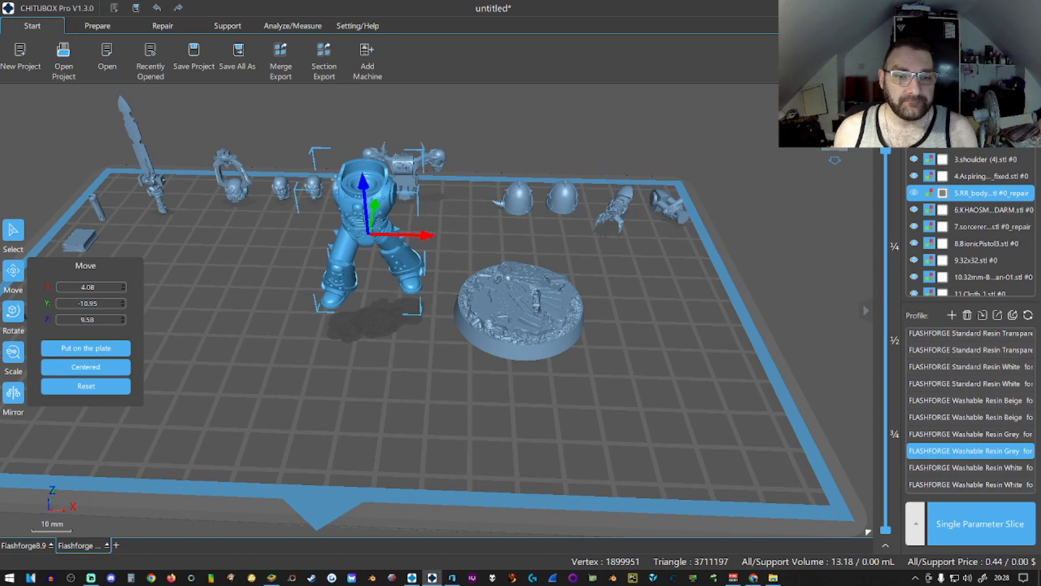
left_click_drag(363, 179, 361, 163)
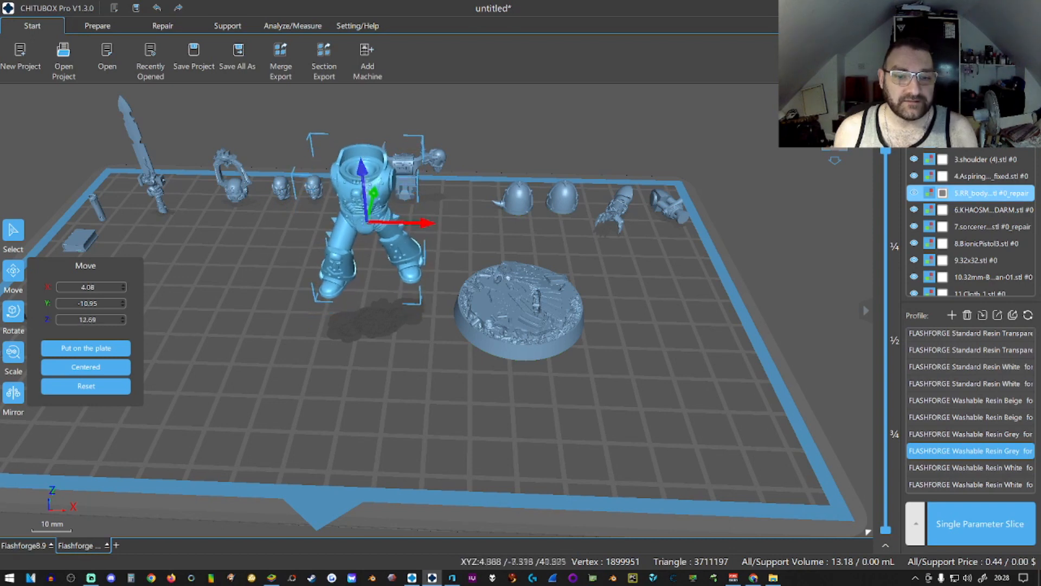
Select the plain base alone and slide it beneath the raised armoured body, at about X 4.4, Y -18.
left_click(663, 382)
left_click(524, 358)
key("r")
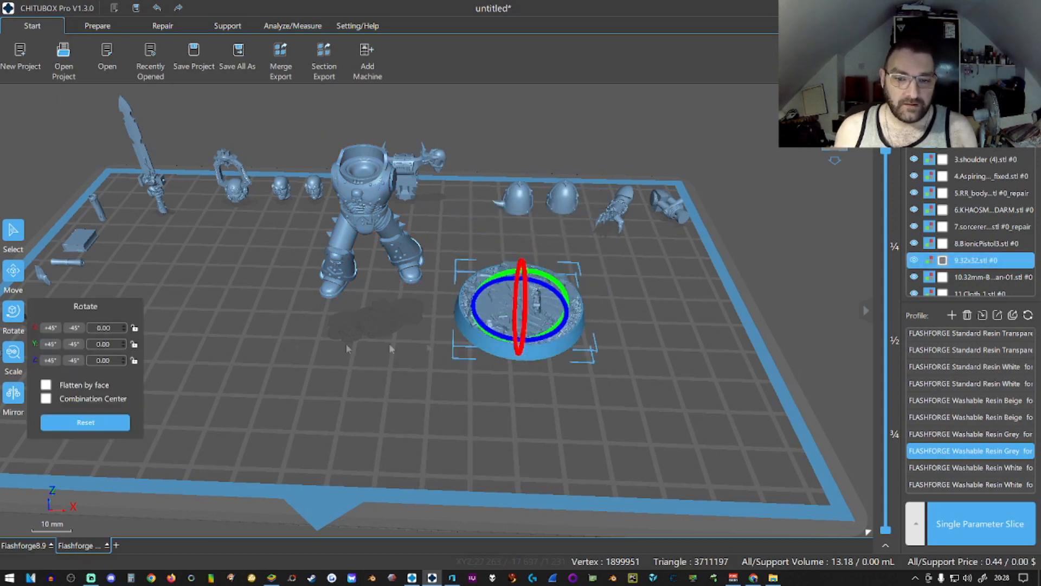
left_click(14, 230)
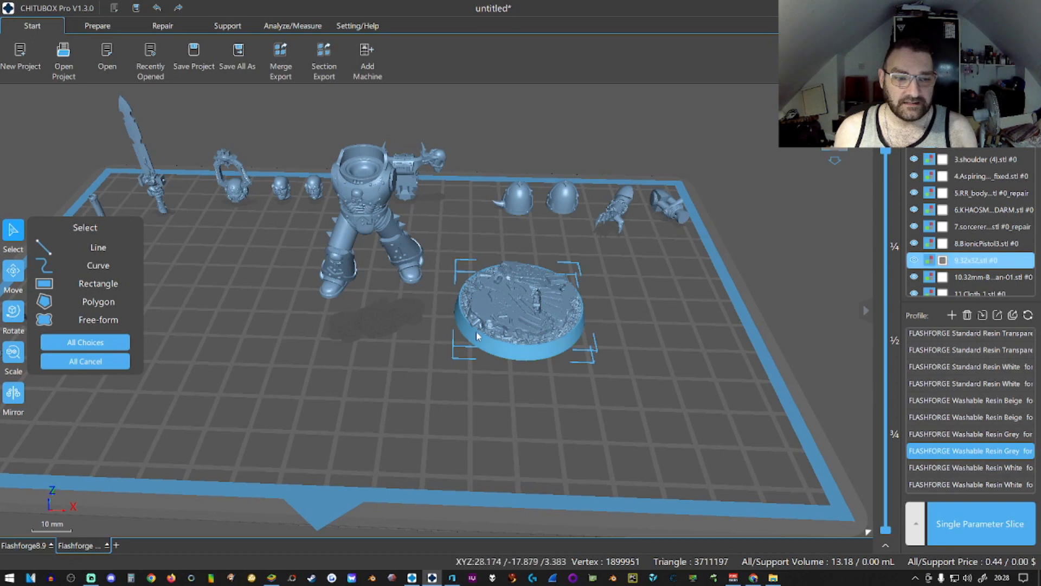
key("m")
left_click_drag(455, 324, 312, 328)
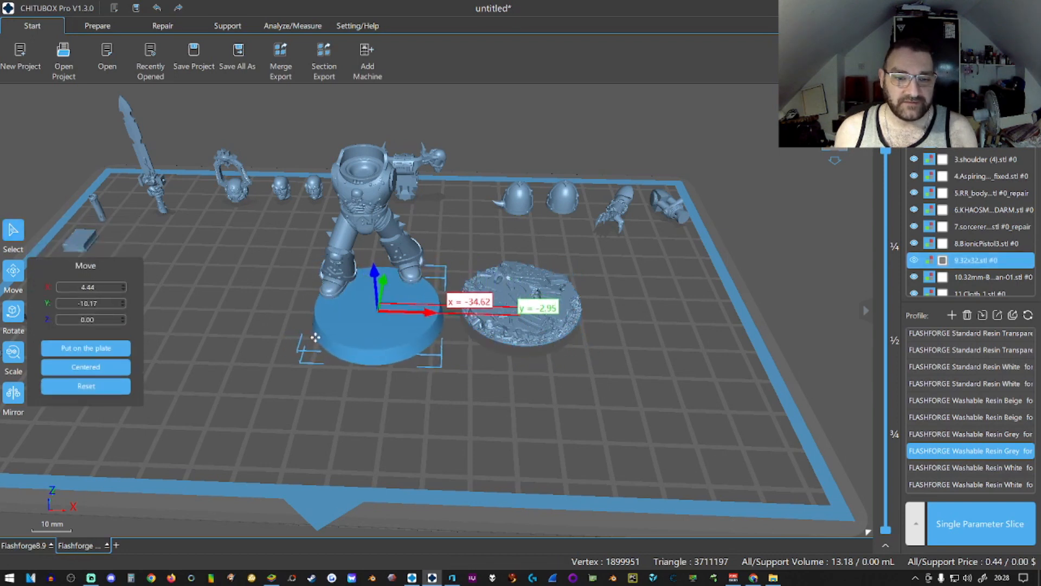
Slide the textured topper back over the plain base under the body and align the two.
left_click(519, 305)
left_click_drag(488, 312, 362, 325)
left_click_drag(362, 326, 362, 326)
mouse_move(471, 421)
right_mouse_down()
mouse_move(390, 396)
mouse_move(474, 406)
mouse_move(483, 434)
right_mouse_up()
Lower the armoured body (RR_body) to about Z 5.98 so its feet come down onto the textured topper.
left_click(373, 208)
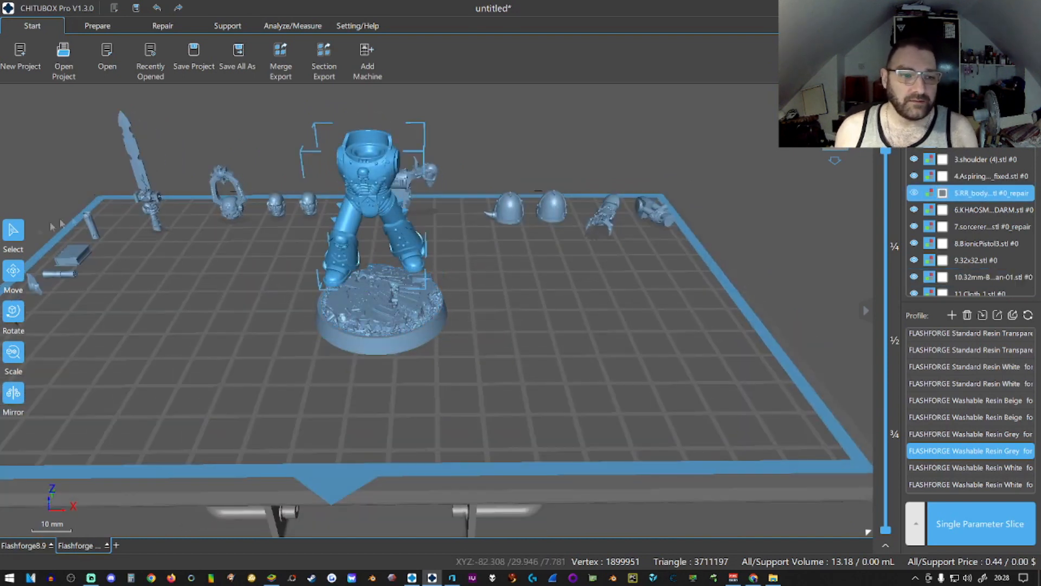
right_click_drag(308, 308, 136, 326)
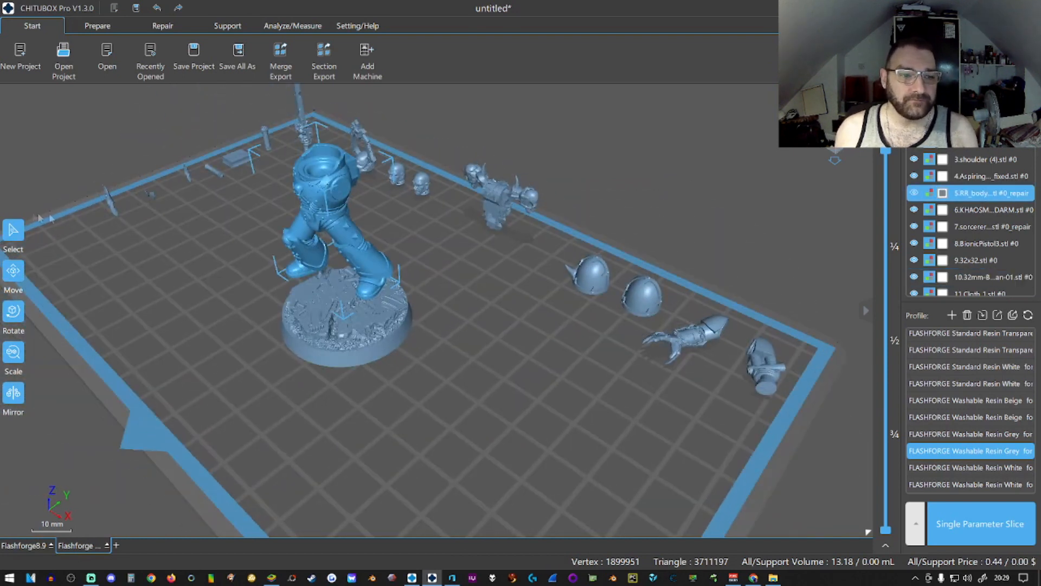
left_click(11, 269)
left_click_drag(324, 184, 329, 206)
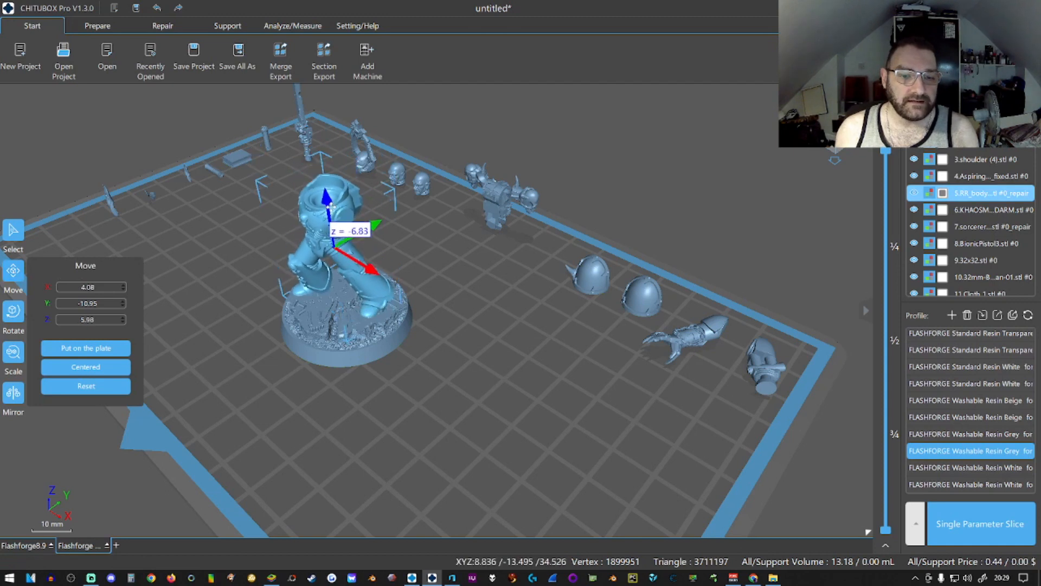
left_click(13, 271)
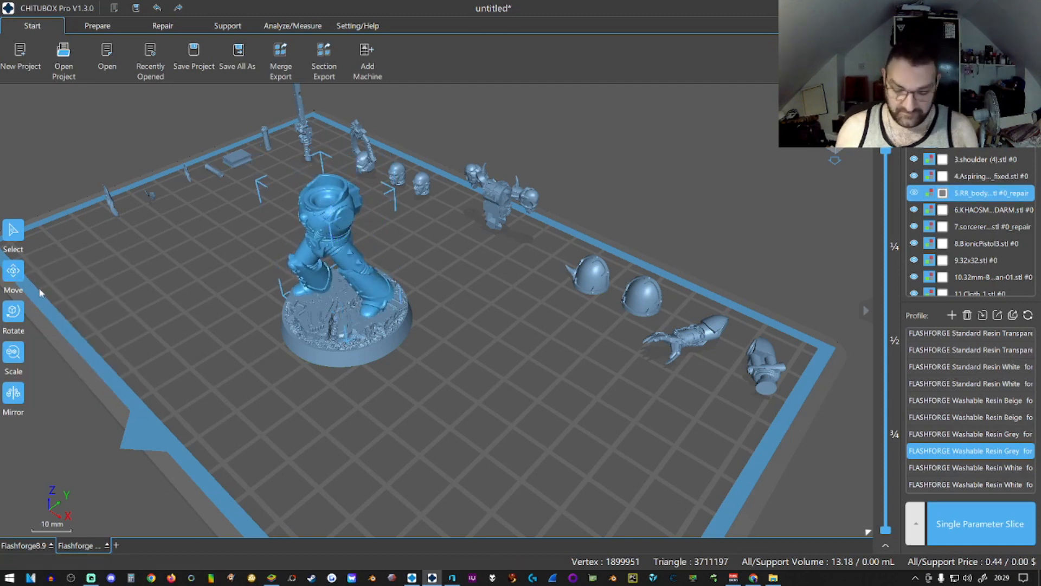
left_click_drag(186, 347, 222, 345)
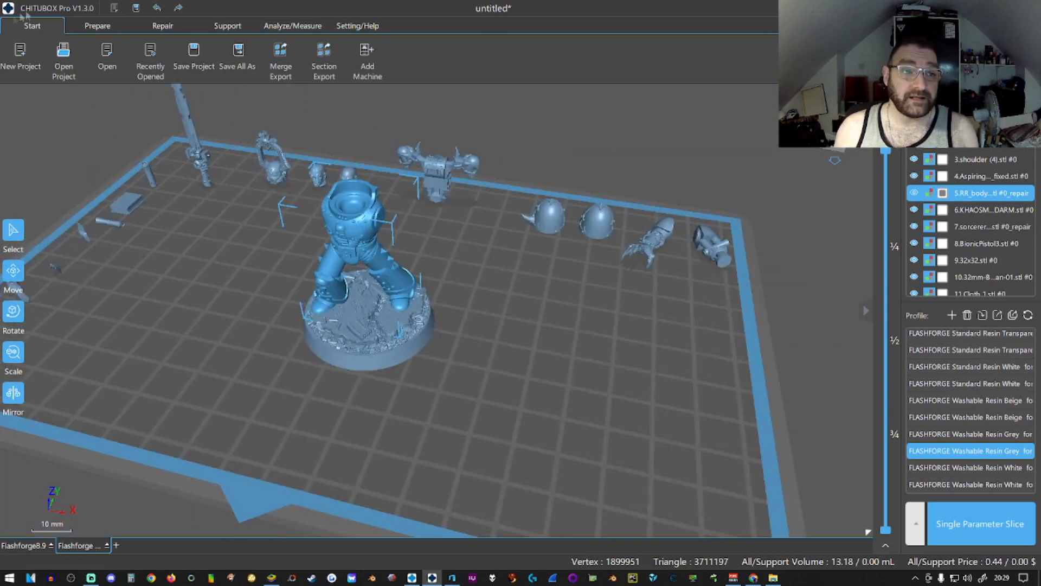
Look through the Normal, Appearance and Function pages of the program settings, including the font choices, and leave without applying changes.
left_click(114, 8)
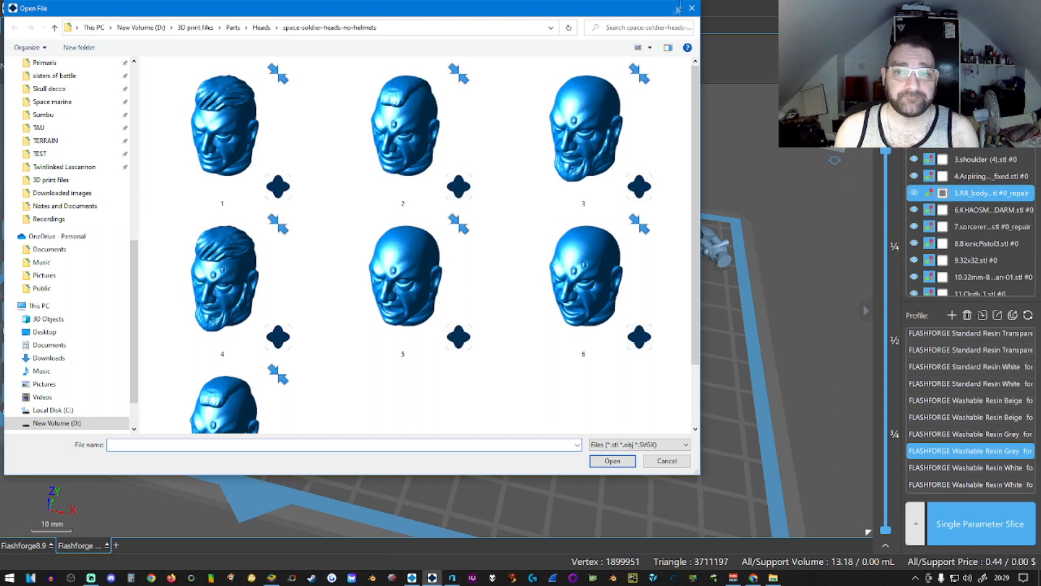
left_click(689, 8)
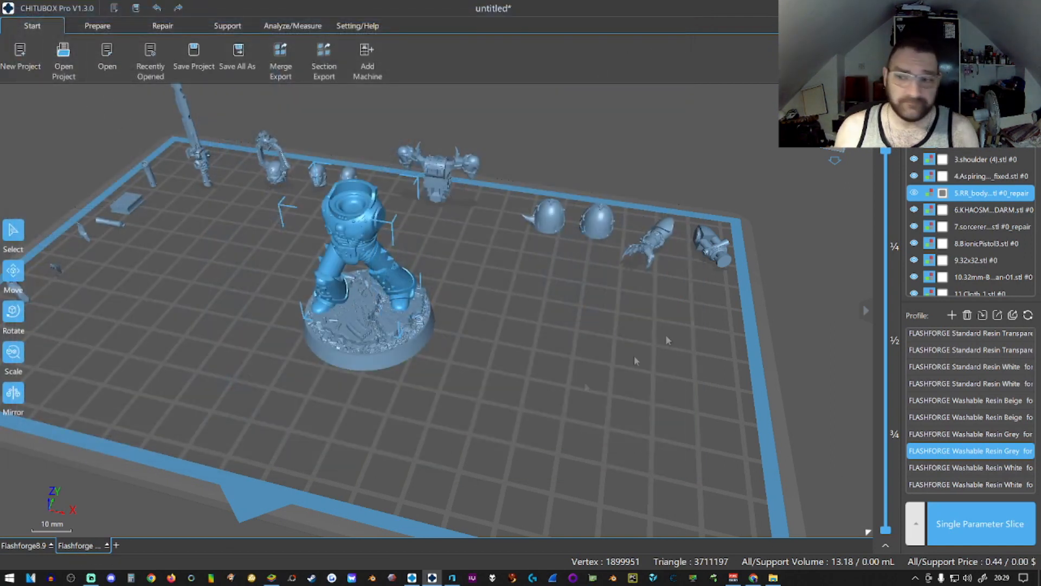
left_click(349, 30)
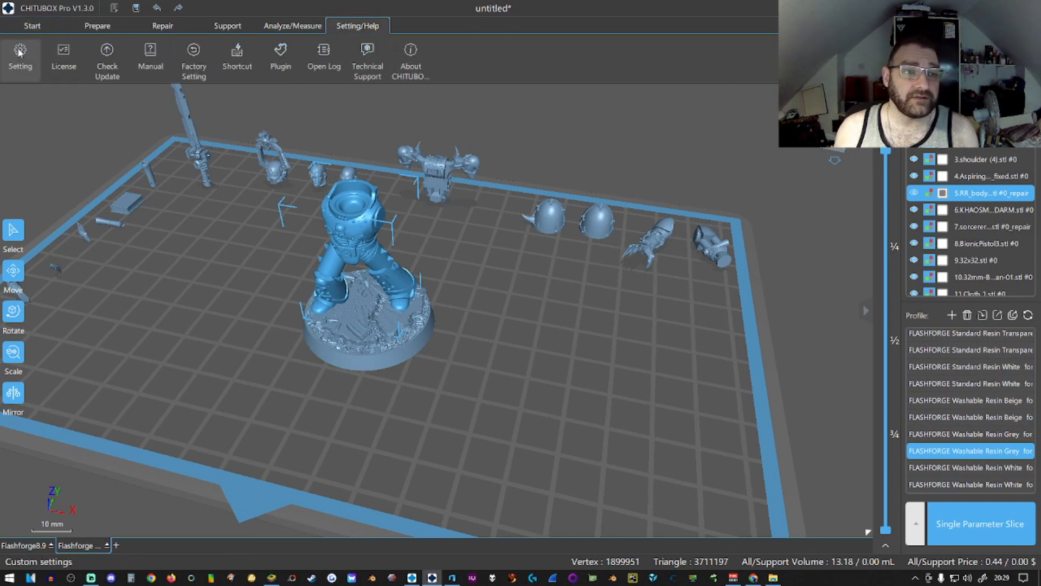
left_click(25, 64)
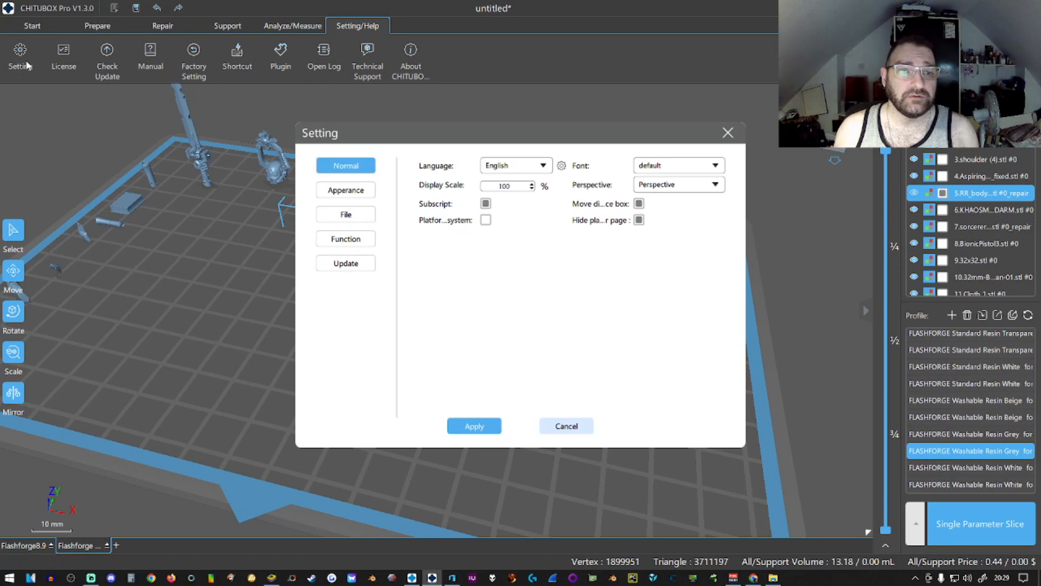
left_click(340, 245)
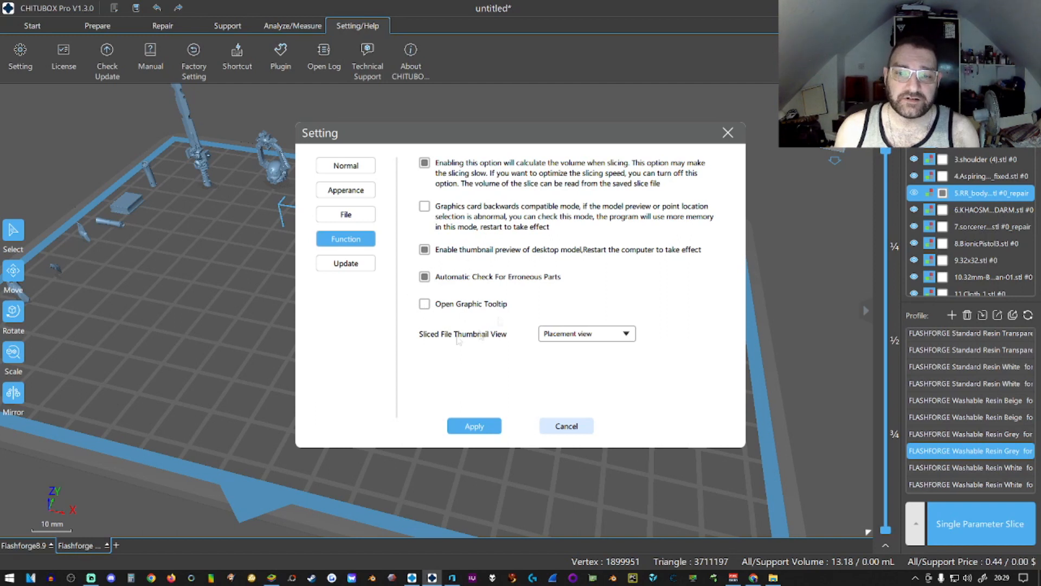
left_click(338, 192)
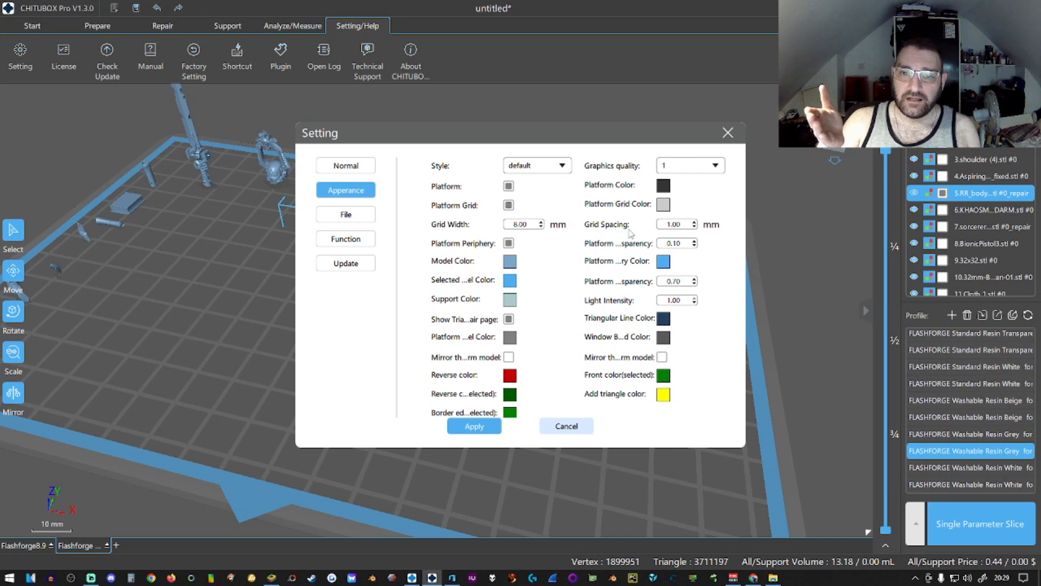
scroll(643, 228, "down", 1)
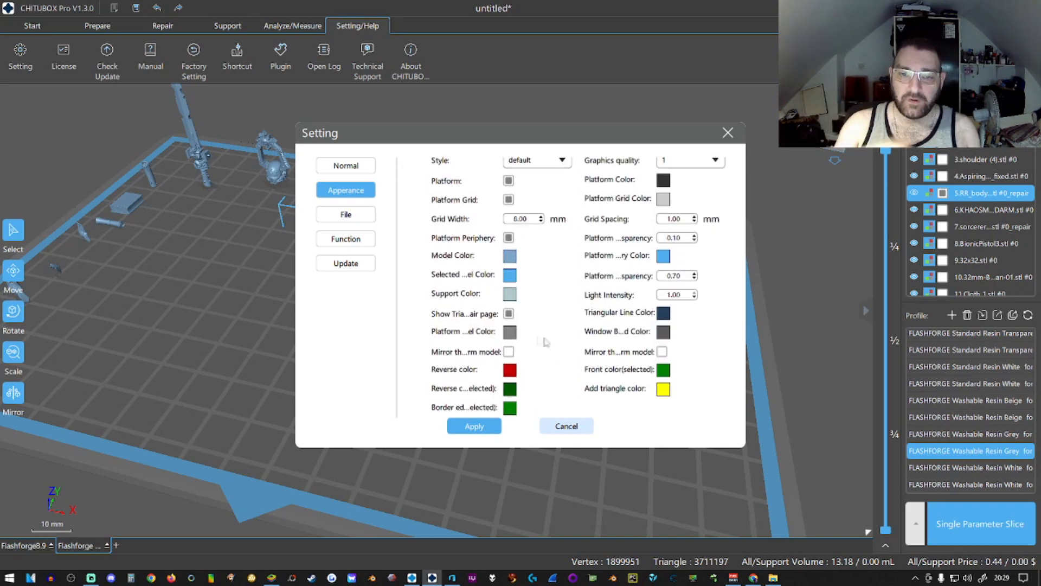
scroll(531, 290, "up", 1)
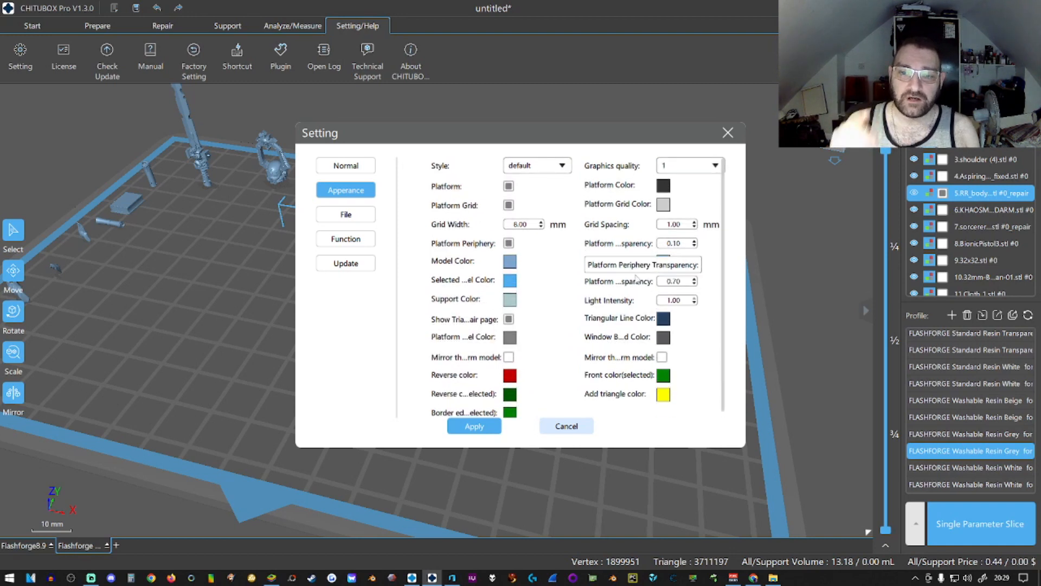
scroll(597, 280, "down", 1)
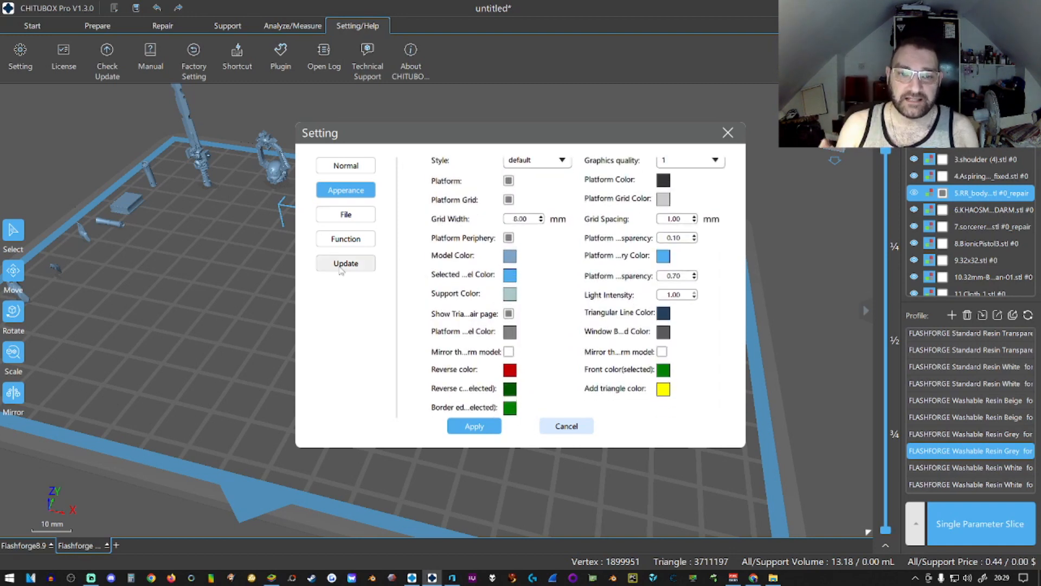
left_click(343, 163)
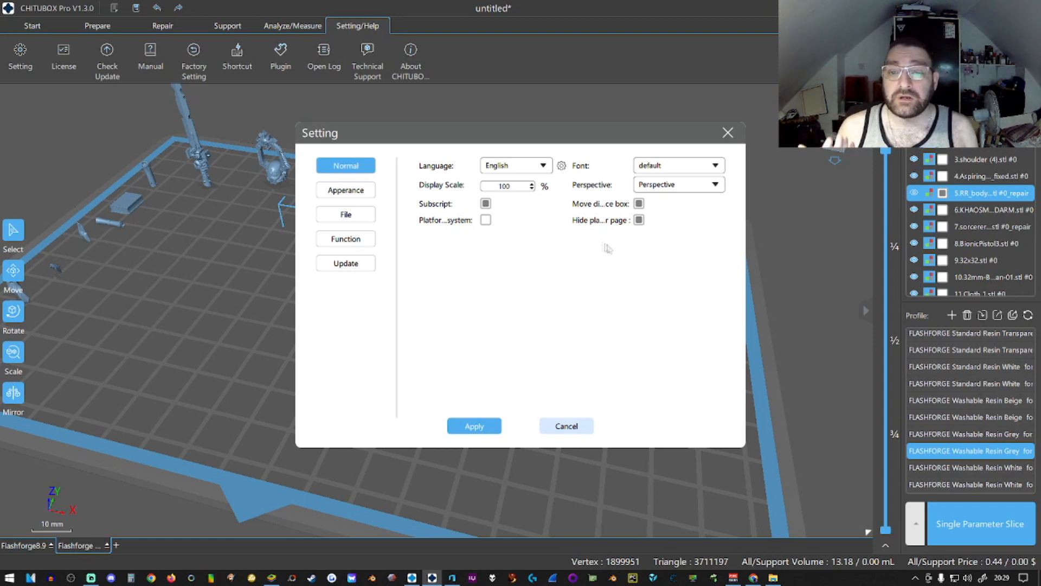
left_click(670, 165)
left_click(682, 172)
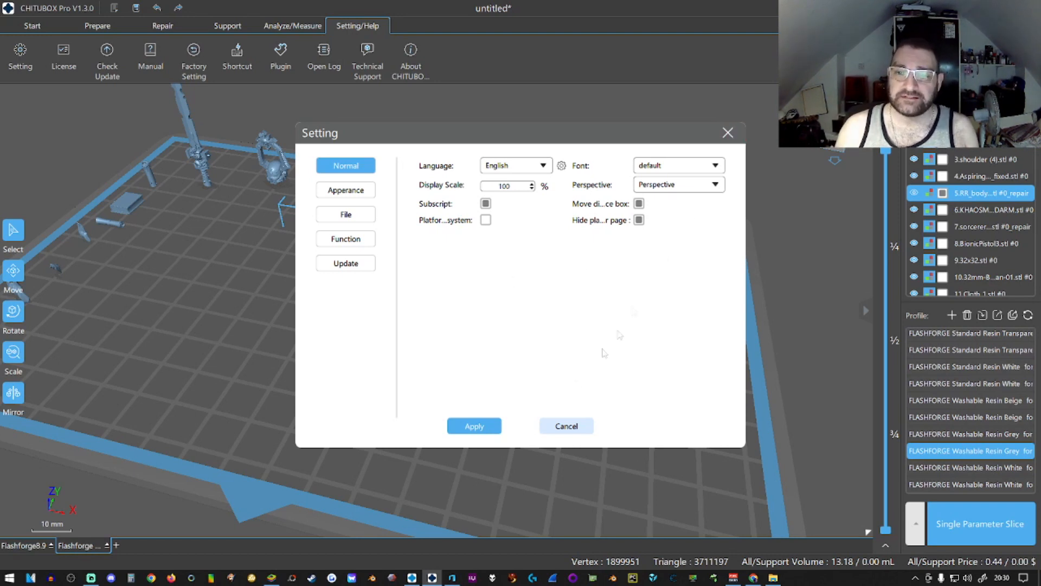
left_click(552, 428)
Fine-tune the armoured body's position on the base to about X 5.46, Y -12.15, Z 6.87.
right_click_drag(332, 384, 307, 373)
right_click_drag(307, 330, 317, 380)
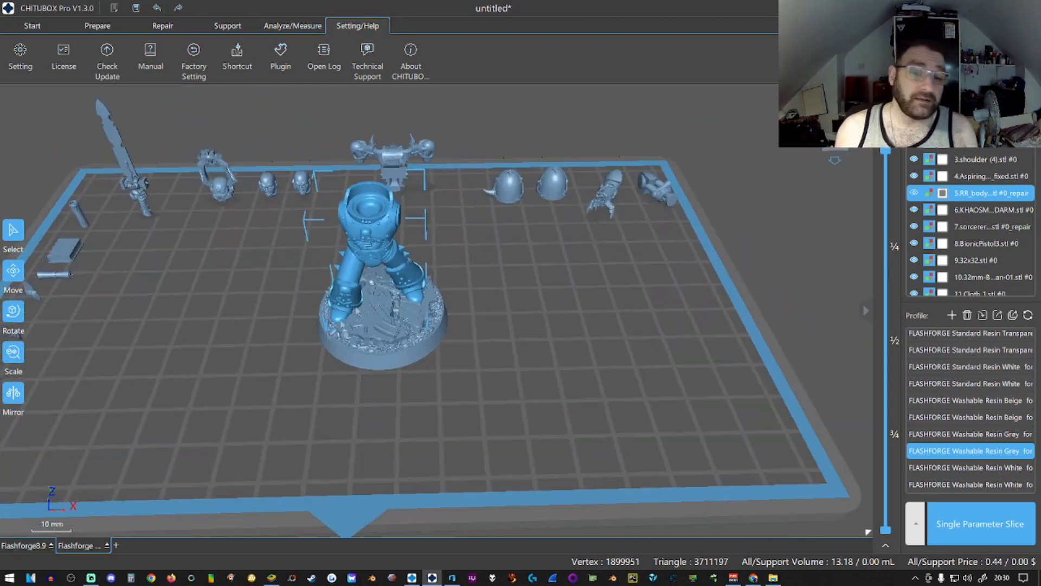
left_click_drag(387, 235, 393, 241)
right_click_drag(347, 406, 59, 296)
left_click(13, 230)
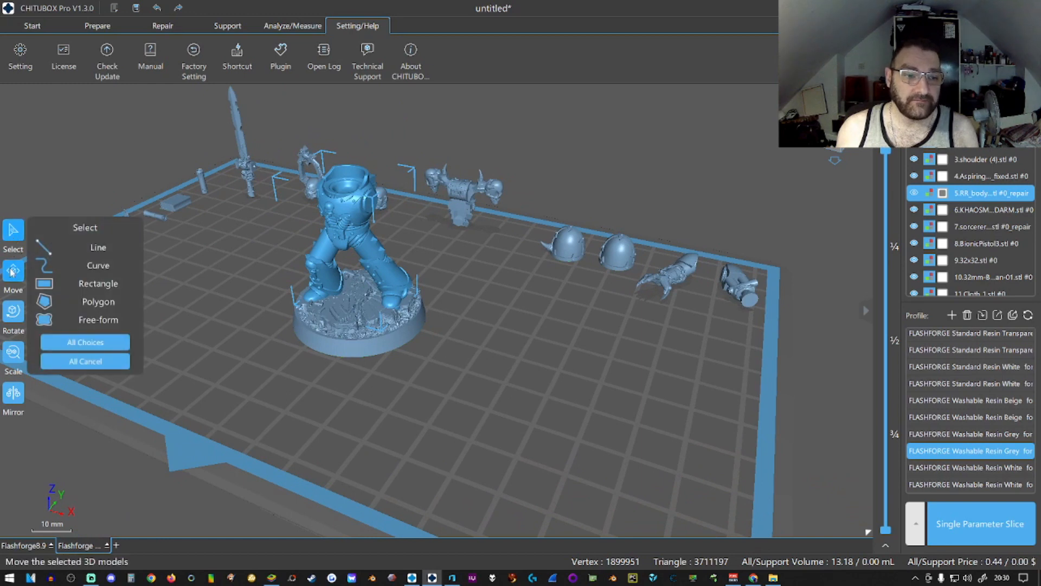
left_click(13, 270)
left_click_drag(345, 189, 345, 185)
right_click_drag(265, 358, 236, 360)
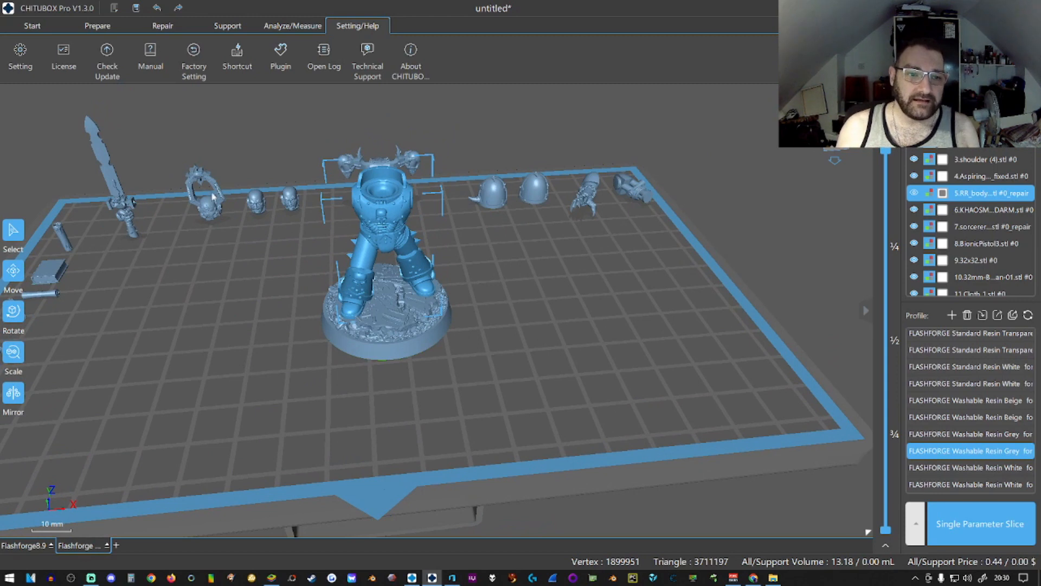
Move the sorcerer helmet and the two bare heads from the back row to the front of the plate.
left_click(187, 314)
left_click_drag(188, 313, 172, 404)
left_click_drag(256, 202, 246, 380)
left_click_drag(289, 199, 310, 391)
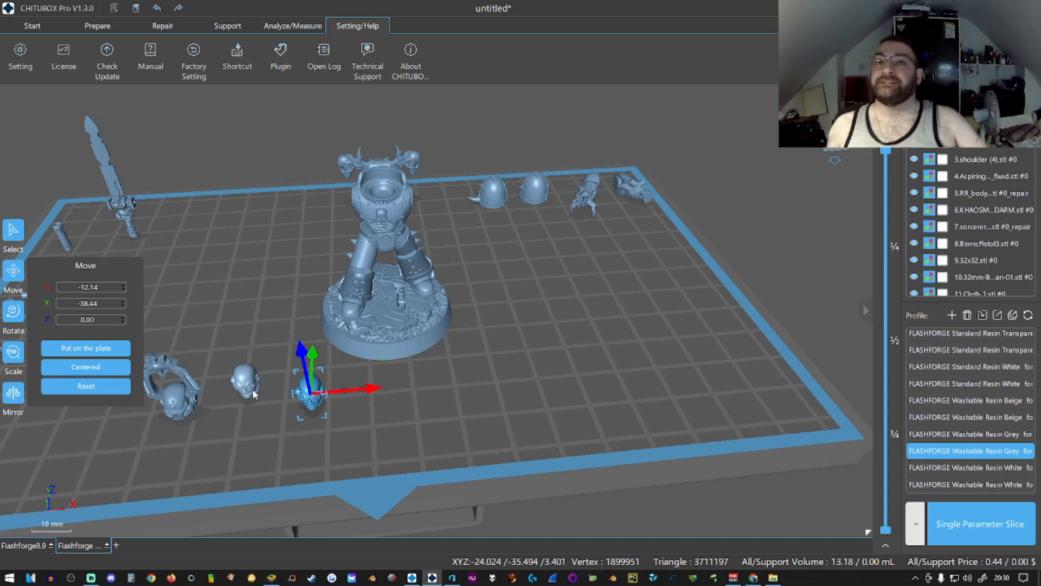
left_click_drag(313, 454, 287, 418)
Slide the sorcerer helmet and both bare heads across to the shoulder-pad side of the base, and delete the outermost head.
left_click_drag(142, 355, 548, 352)
right_click_drag(408, 397, 441, 383)
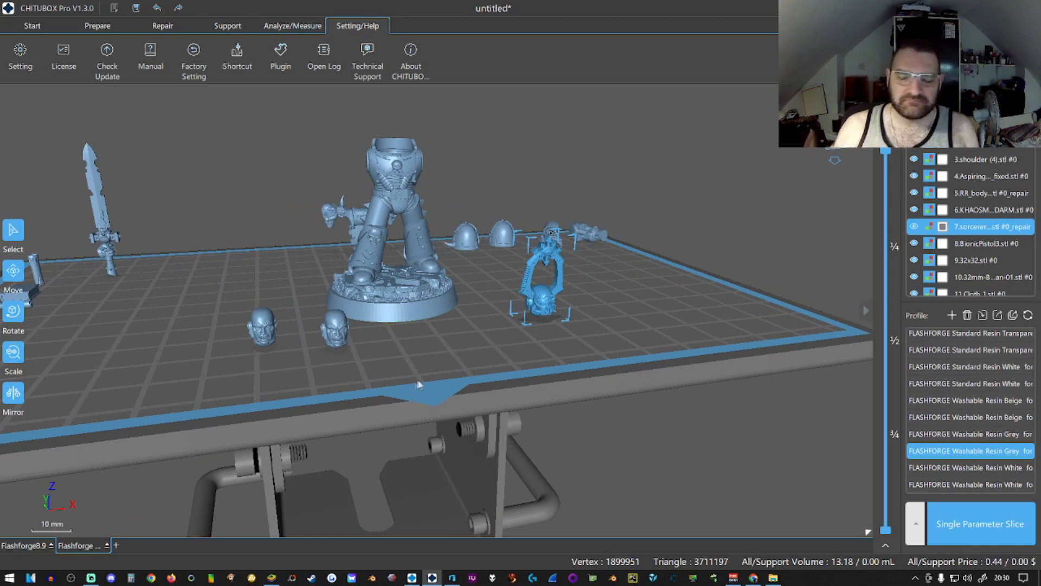
right_click_drag(453, 323, 437, 340)
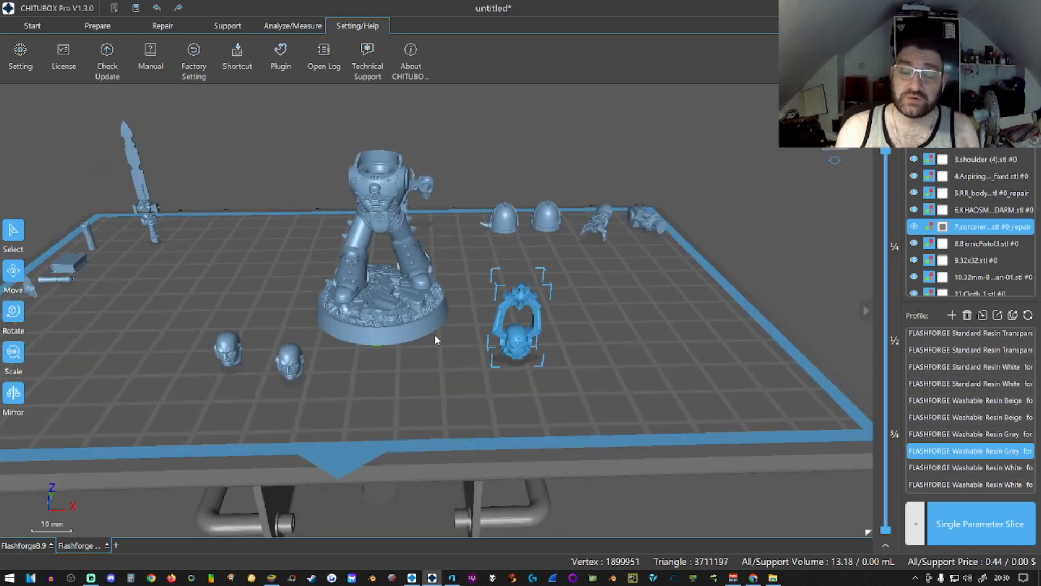
left_click_drag(290, 361, 613, 320)
left_click_drag(227, 350, 702, 371)
key("Delete")
right_click_drag(597, 378, 593, 353)
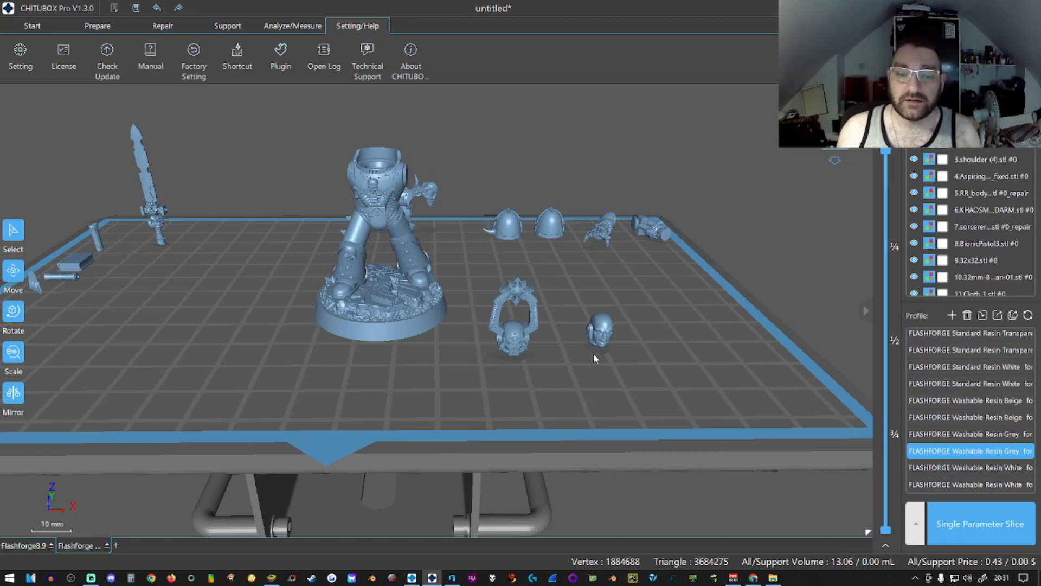
Raise the sorcerer helmet and place it over the armoured body's neck opening, at about X 5.90, Y -15.27, Z 34.12.
scroll(513, 339, "up", 1)
left_click(511, 340)
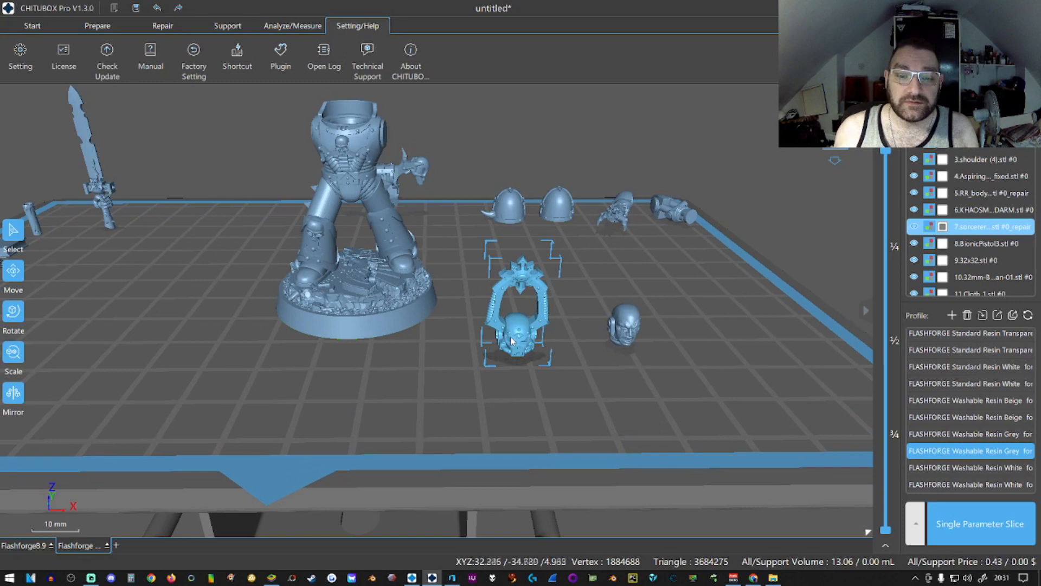
left_click_drag(508, 334, 495, 313)
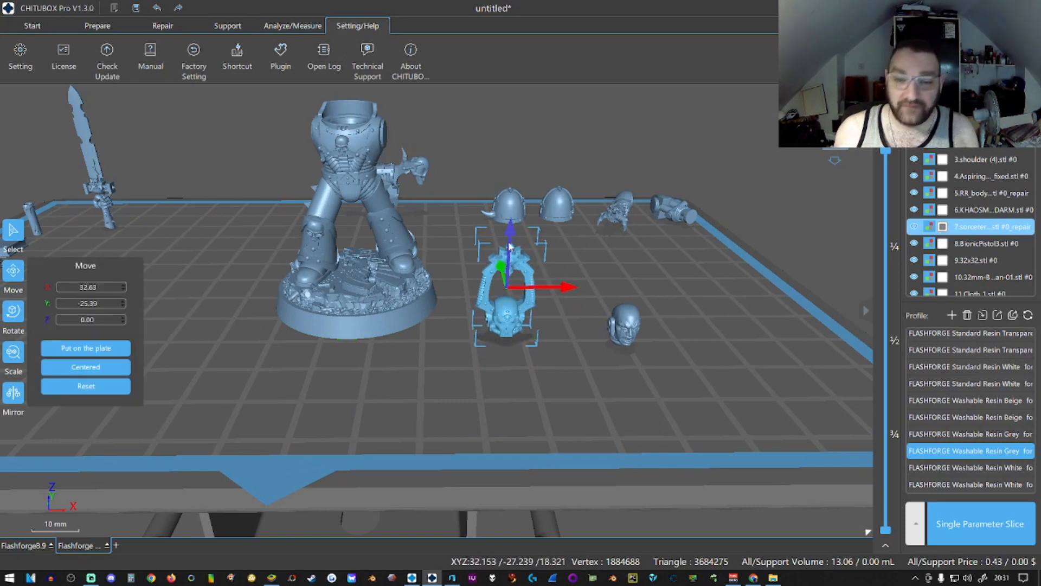
left_click_drag(511, 235, 520, 57)
middle_click_drag(473, 324, 501, 466)
left_click_drag(530, 306, 378, 222)
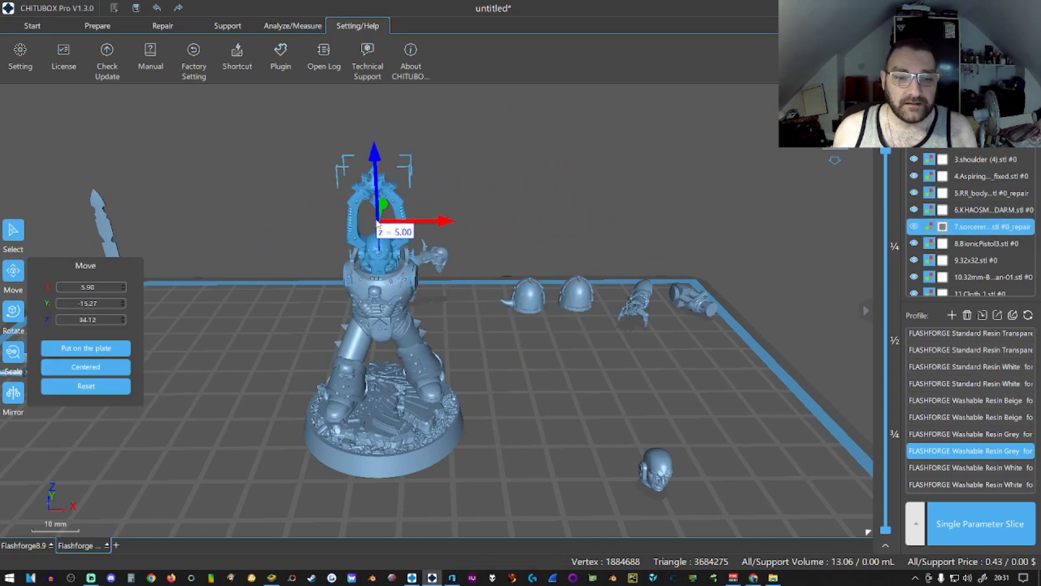
Shift the sorcerer helmet back over the neck and lower it into the opening, at about X 6.04, Y -11.93, Z 33.09.
right_click_drag(304, 384, 342, 392)
left_click_drag(433, 266, 429, 263)
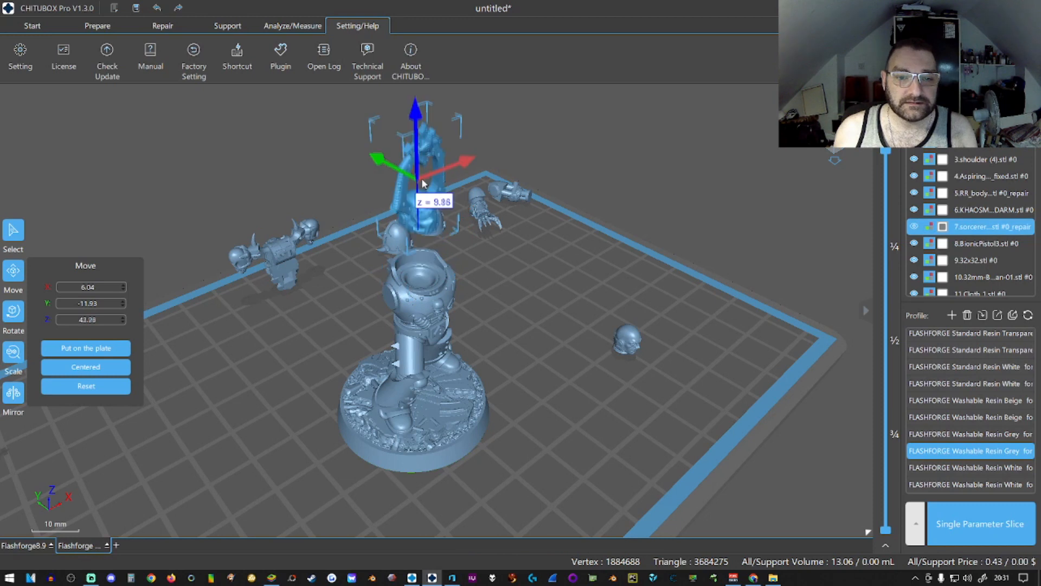
left_click_drag(426, 202, 430, 247)
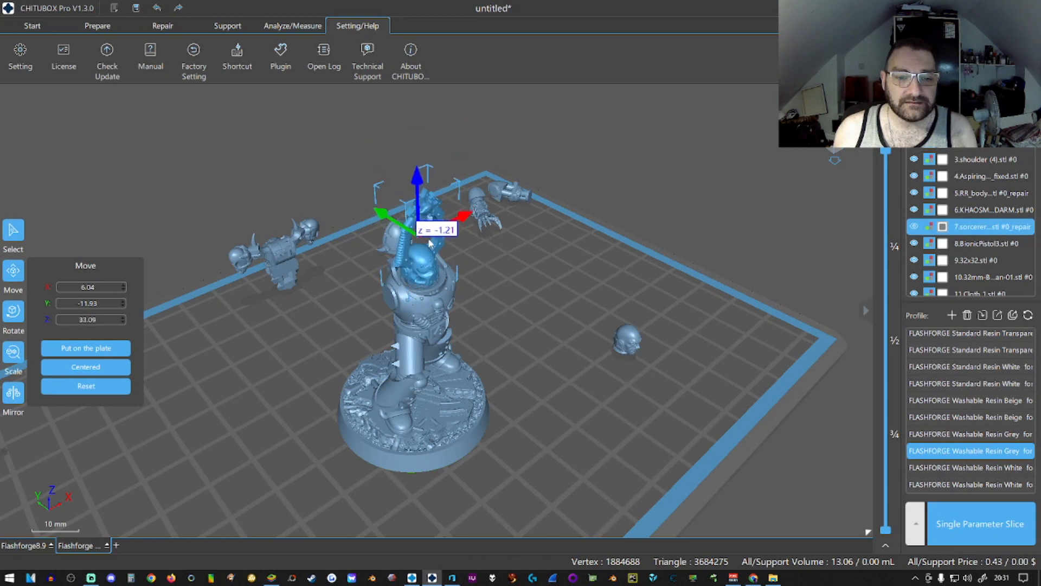
Select the sorcerer helmet alone and rotate it to about -15° around the Z axis.
right_click_drag(397, 355, 250, 347)
left_click(13, 311)
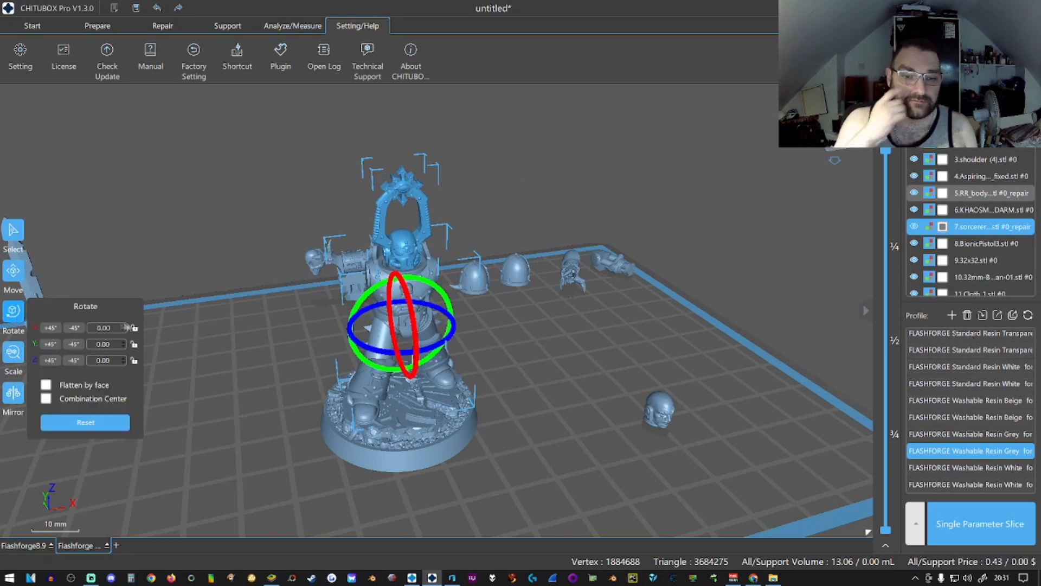
left_click(403, 252)
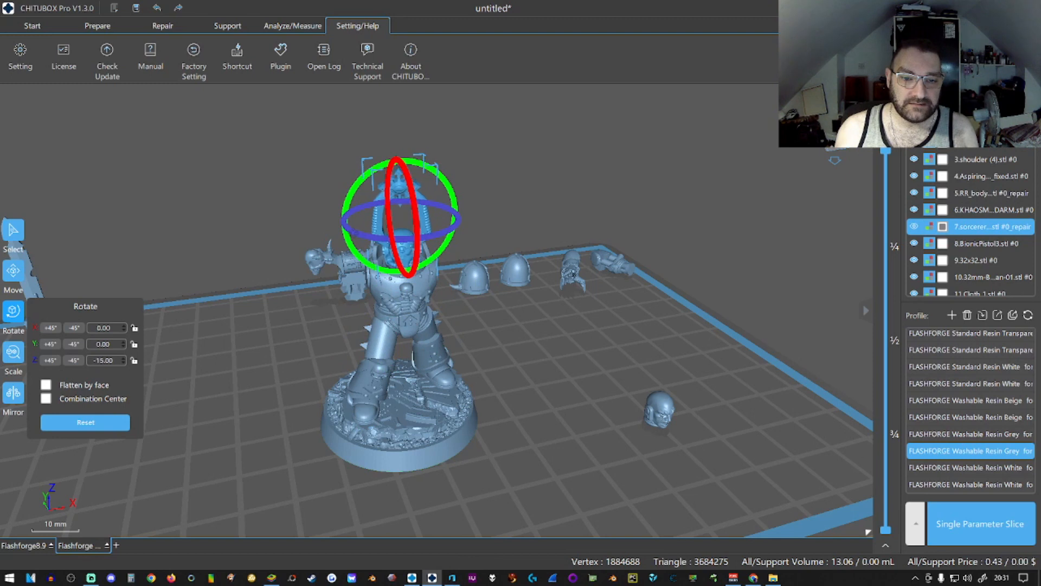
left_click(579, 473)
right_click_drag(545, 465, 380, 466)
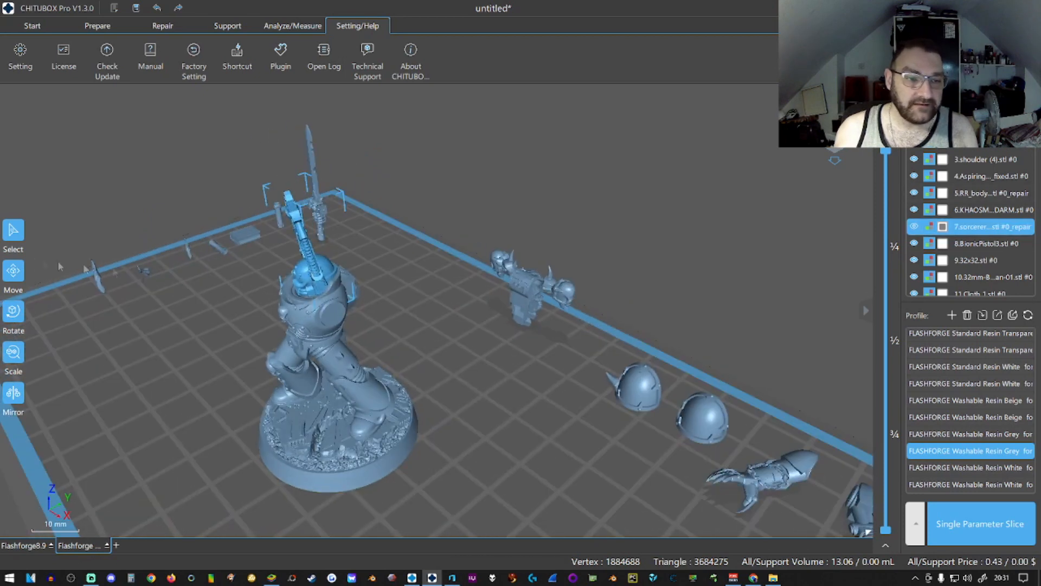
Lift the sorcerer helmet clear of the body's neck opening, to about X 6.00, Y -11.99, Z 42.36, keeping only the helmet selected.
left_click(10, 277)
left_click_drag(305, 282, 292, 283)
right_click_drag(298, 342, 374, 332)
left_click_drag(393, 275, 390, 263)
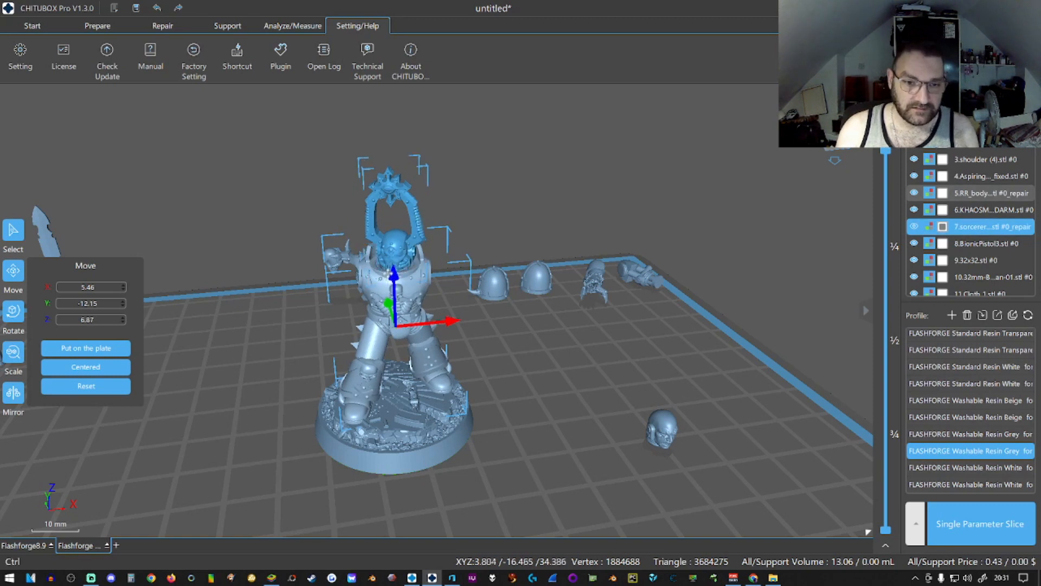
left_click(395, 247)
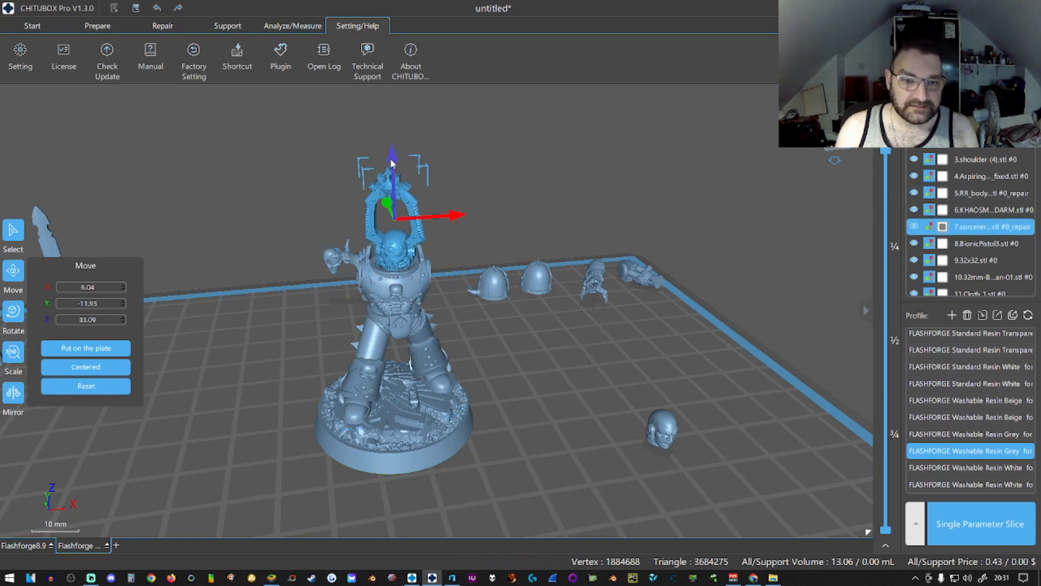
left_click_drag(391, 217, 392, 162)
left_click(393, 321, "ctrl")
right_click_drag(393, 347, 199, 375)
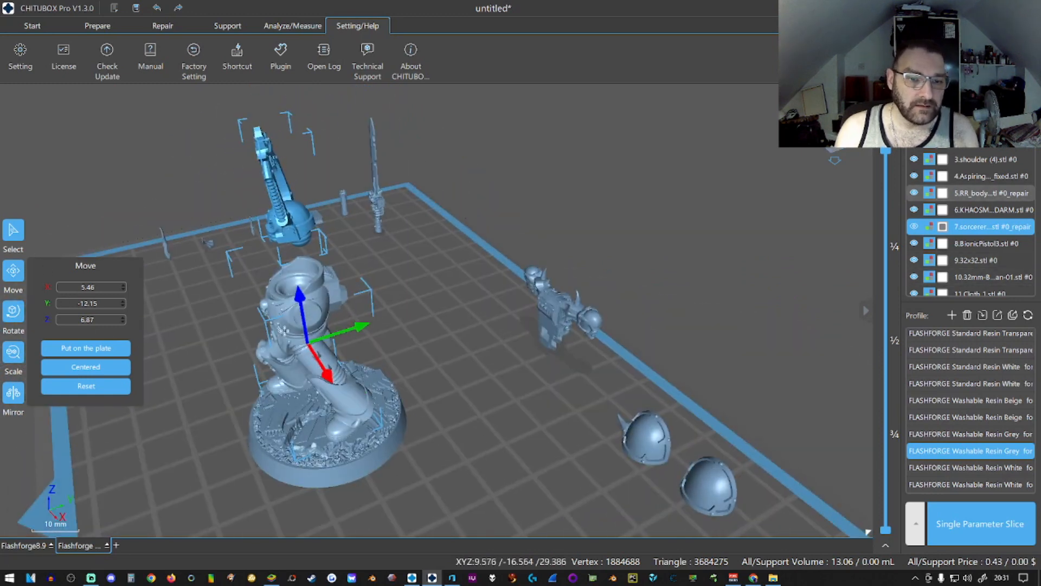
left_click(274, 163)
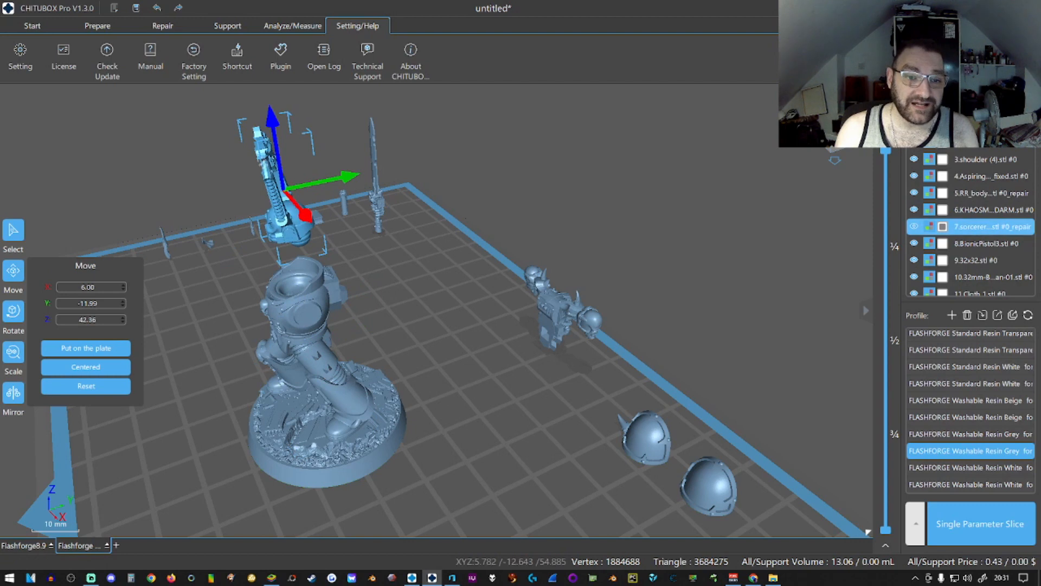
Lower the sorcerer helmet into the body's neck opening and shift it forward, to about X 6.00, Y -13.98, Z 34.58.
left_click_drag(271, 122, 270, 236)
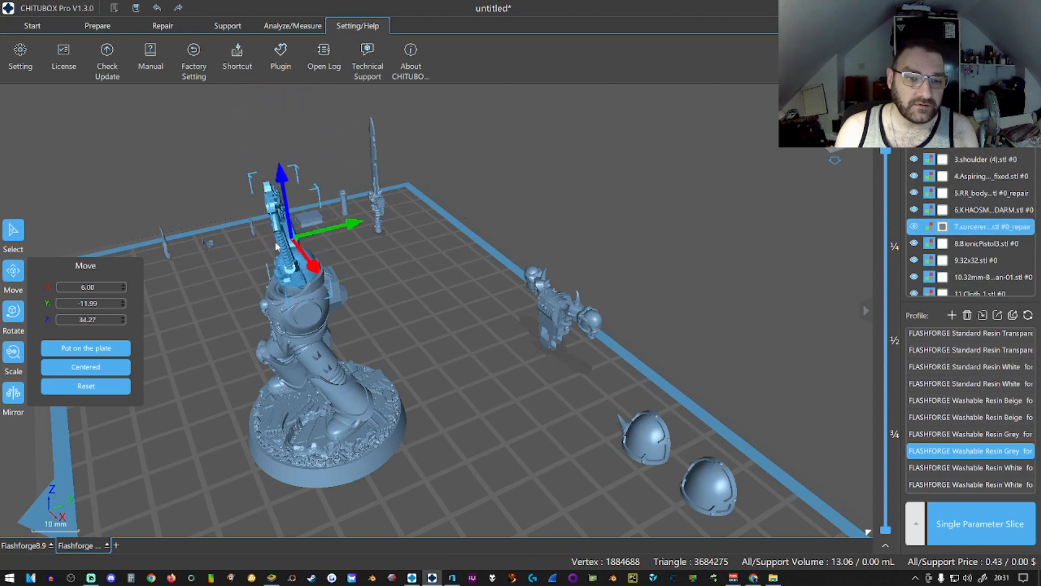
left_click_drag(357, 227, 347, 231)
mouse_move(275, 187)
left_mouse_down()
mouse_move(274, 122)
mouse_move(273, 202)
left_mouse_up()
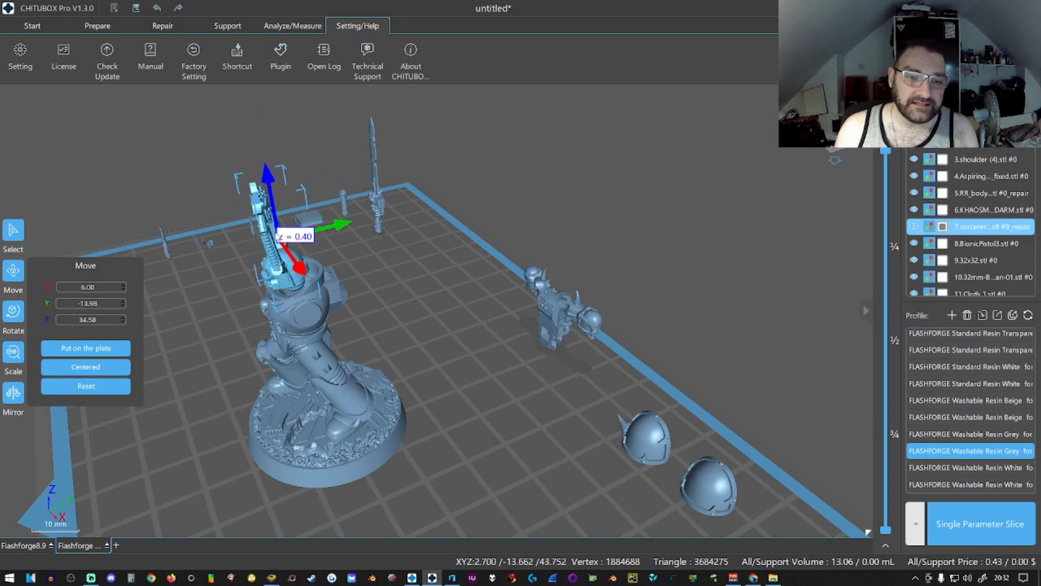
Bring the skull-topped backpack to the armoured body and adjust its height and position against the body's back.
left_click_drag(412, 379, 415, 347)
left_click_drag(593, 369, 410, 318)
left_click_drag(470, 290, 452, 283)
left_click_drag(404, 280, 393, 280)
right_click_drag(401, 303, 712, 311)
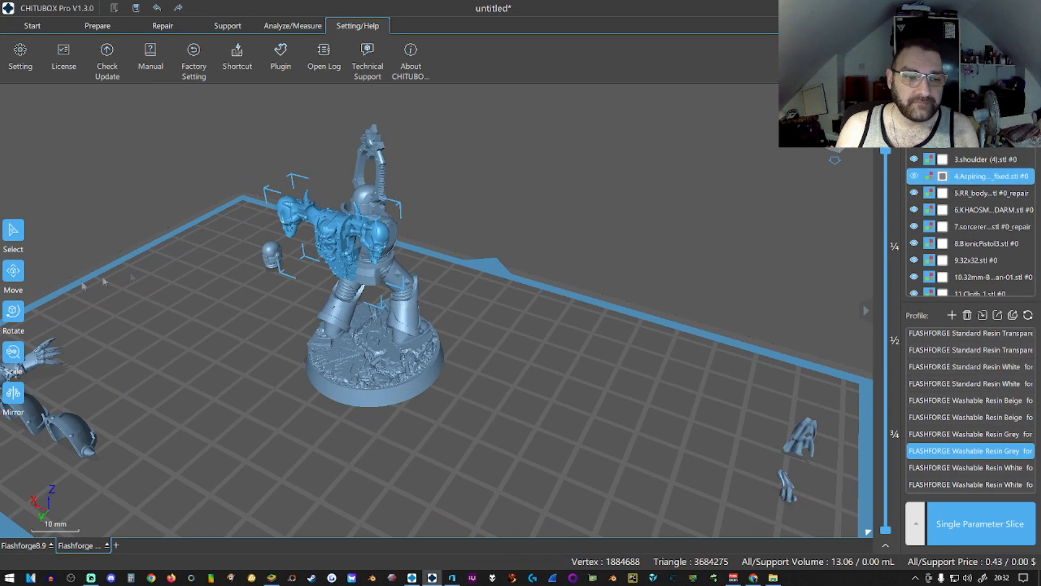
left_click(14, 272)
left_click_drag(329, 191, 334, 232)
Set the bare head on the plate beside the textured base and bring the clawed arm up to the armoured body's side.
right_click_drag(380, 347, 204, 301)
left_click_drag(678, 439, 518, 410)
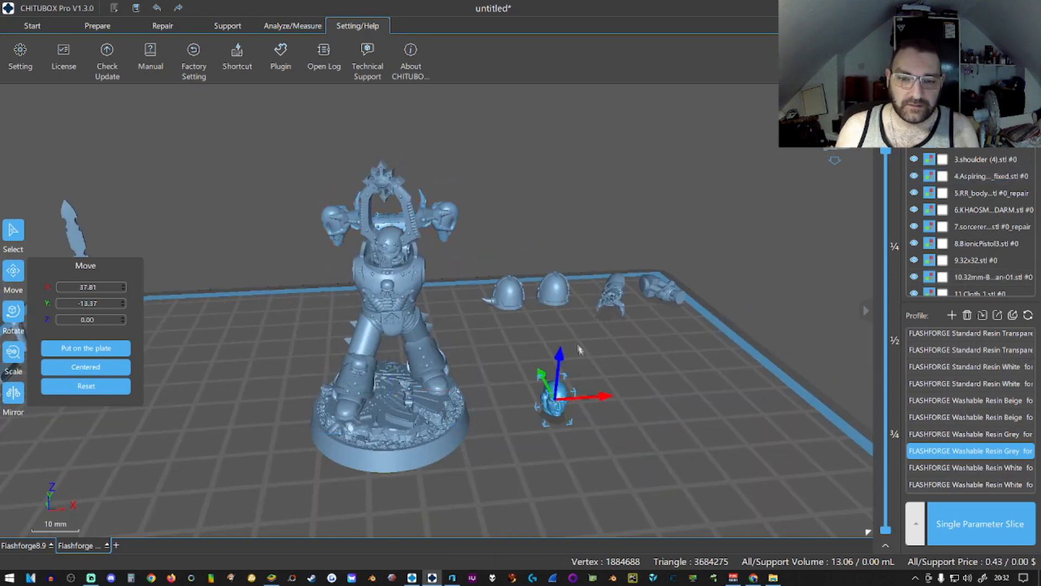
left_click_drag(611, 295, 265, 234)
right_click_drag(271, 255, 383, 343)
left_click_drag(383, 342, 412, 287)
right_click_drag(415, 380, 358, 353)
right_click_drag(293, 320, 244, 394)
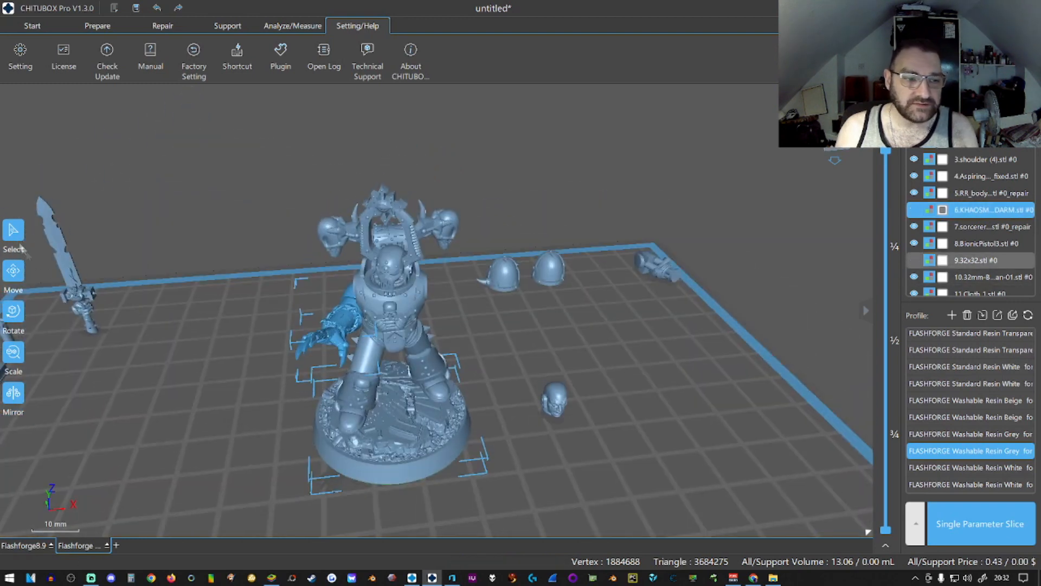
Raise the clawed arm to about Z 31.12 and adjust its position against the armoured body's shoulder.
left_click(10, 275)
left_click(333, 309)
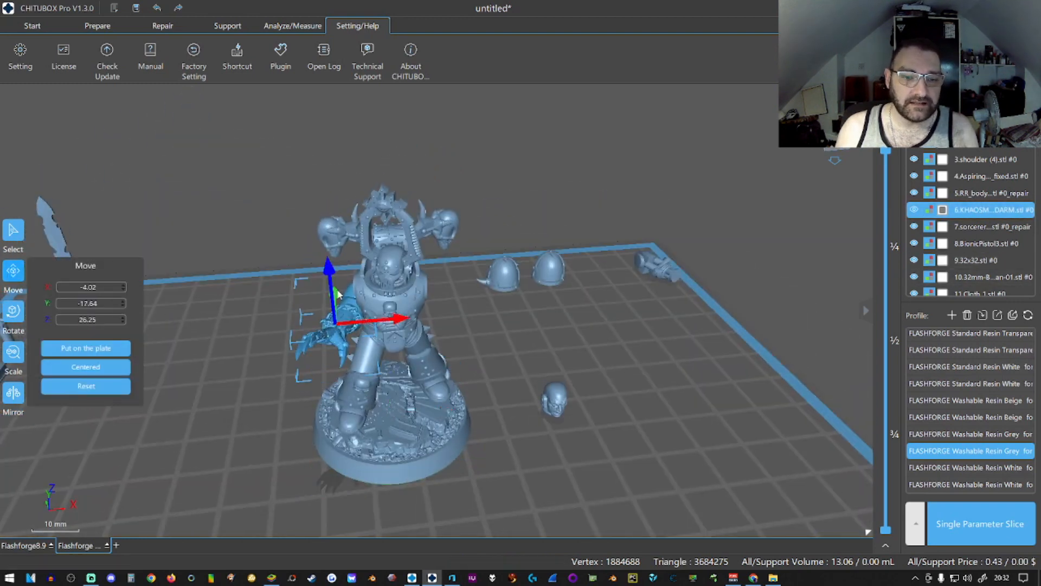
left_click_drag(329, 270, 330, 284)
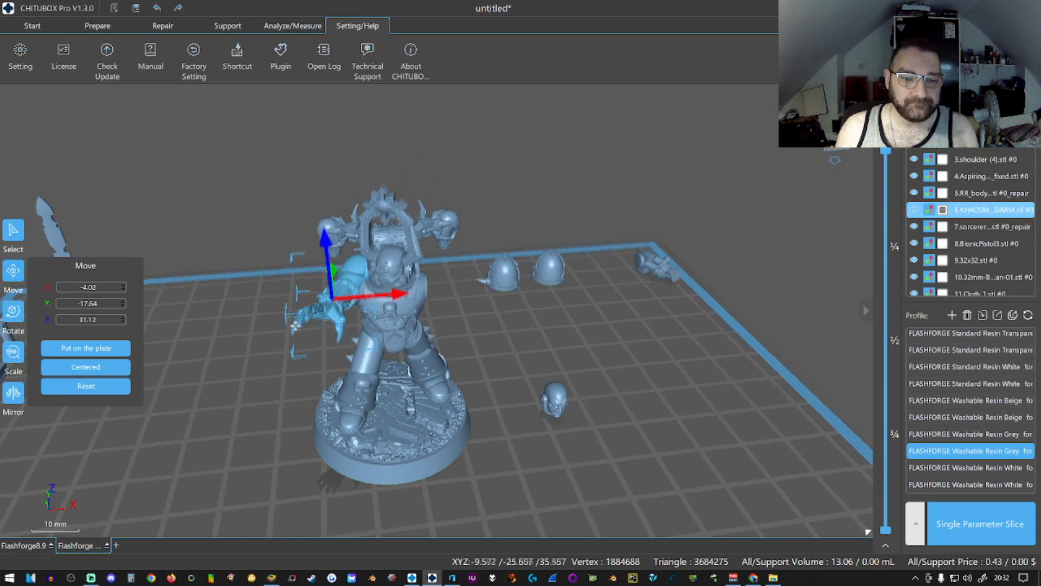
right_click_drag(295, 317, 326, 323)
left_click_drag(386, 267, 382, 283)
left_click_drag(384, 329, 376, 331)
right_click_drag(297, 374, 347, 417)
left_click_drag(460, 366, 436, 346)
right_click_drag(316, 413, 320, 310)
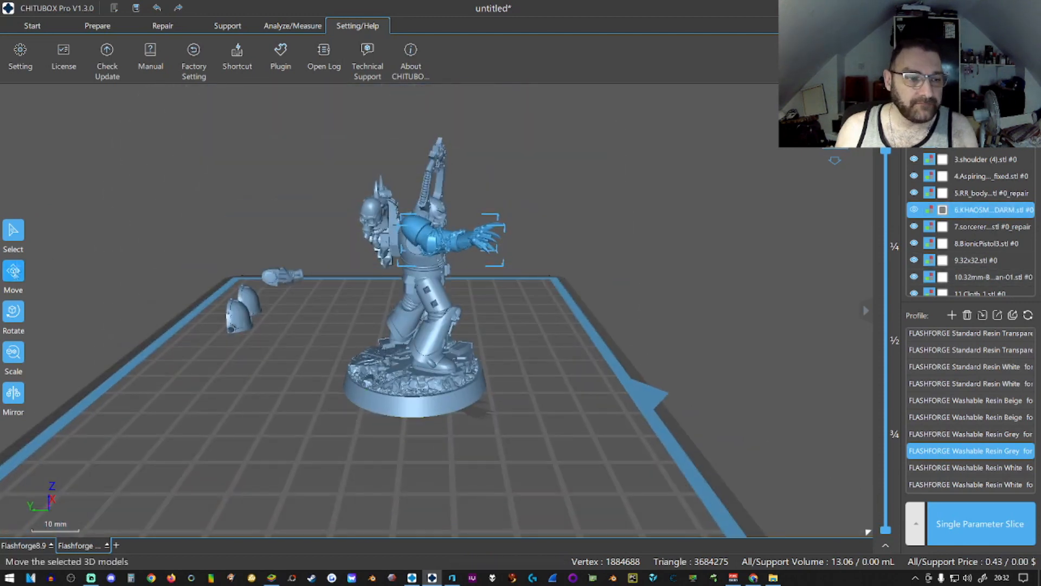
Fine-tune the clawed arm's height and depth so that it sits in the body's shoulder socket.
left_click(16, 272)
mouse_move(451, 197)
left_mouse_down()
mouse_move(450, 178)
mouse_move(460, 213)
left_mouse_up()
right_click_drag(530, 310, 445, 318)
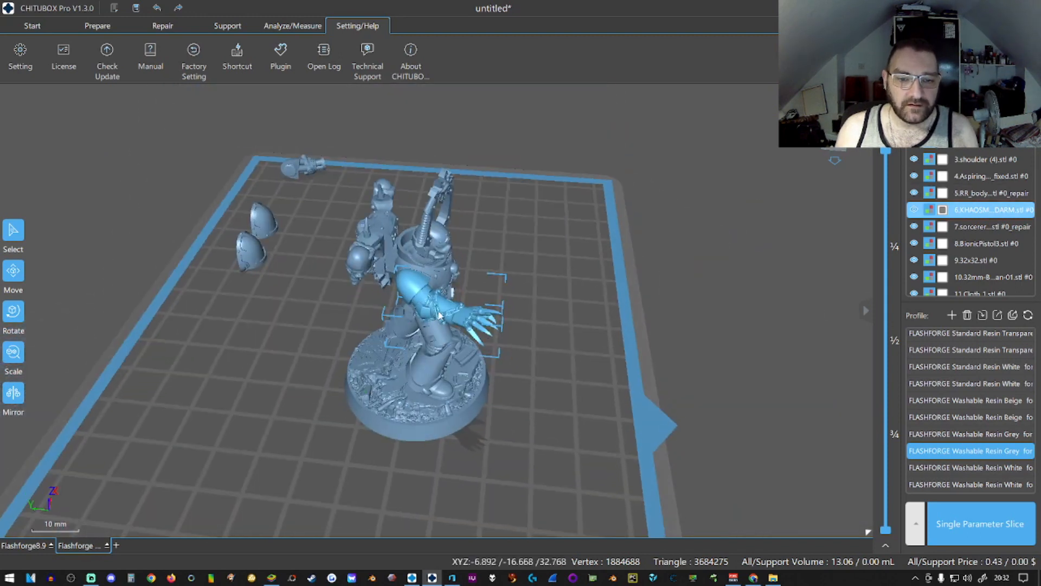
left_click_drag(441, 317, 446, 308)
right_click_drag(447, 308, 488, 332)
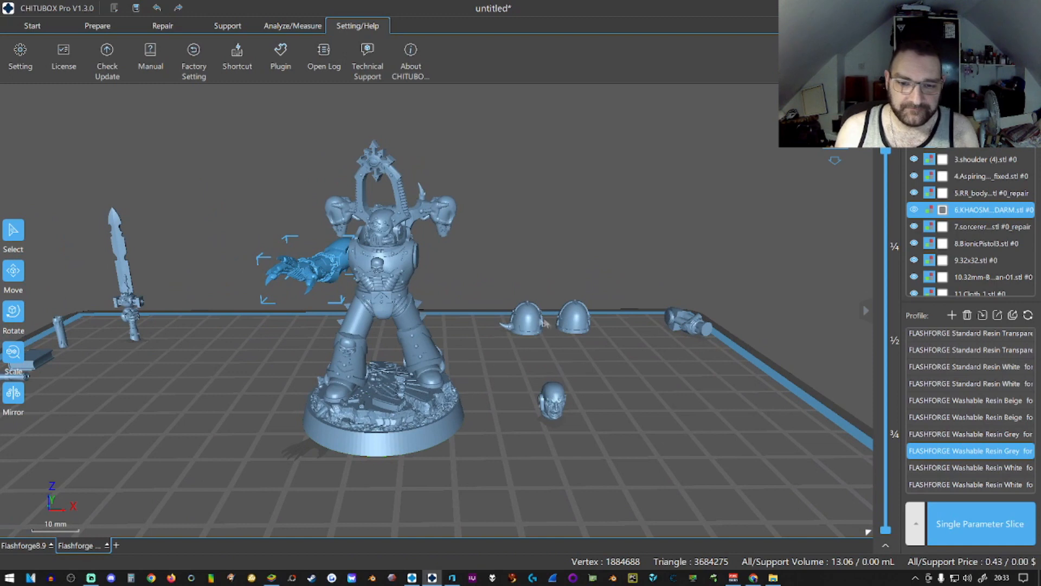
Move the bionic pistol arm beside the textured base, to about X 27.37, Y -11.28.
right_click_drag(604, 346, 650, 353)
left_click_drag(718, 311, 475, 430)
left_click_drag(493, 389, 496, 323)
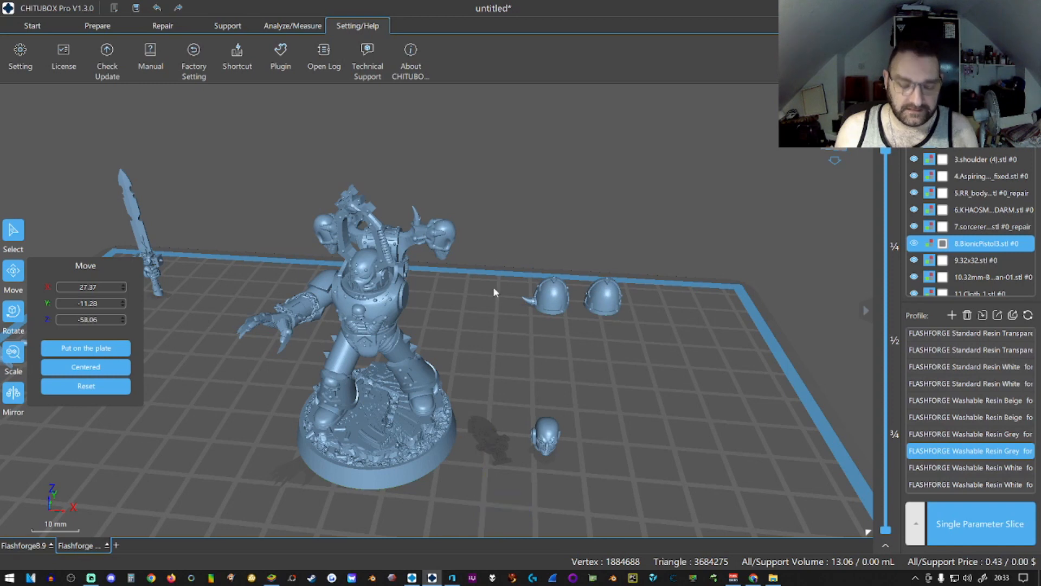
key("ctrl+z")
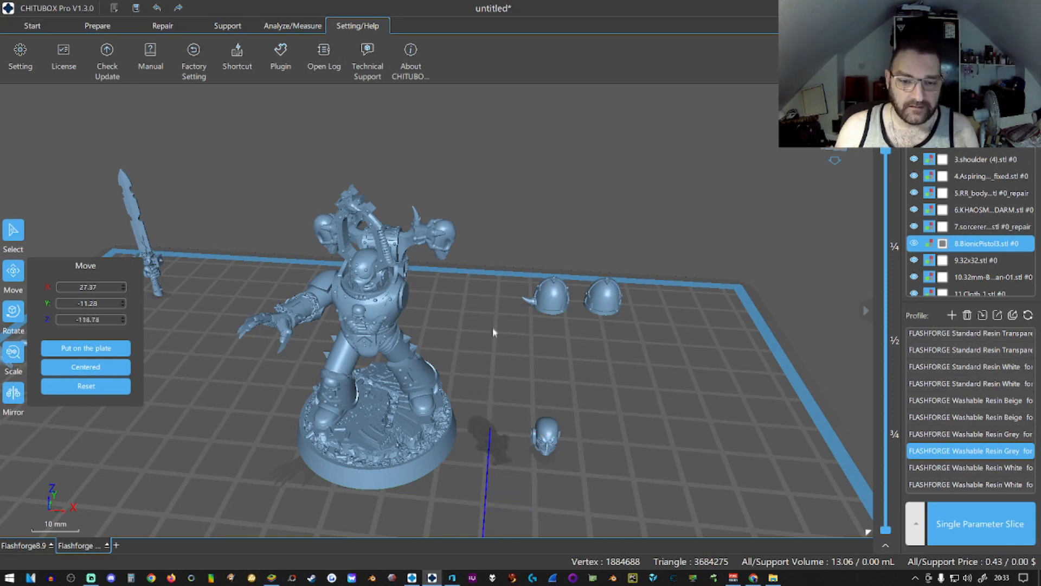
left_click_drag(495, 388, 492, 383)
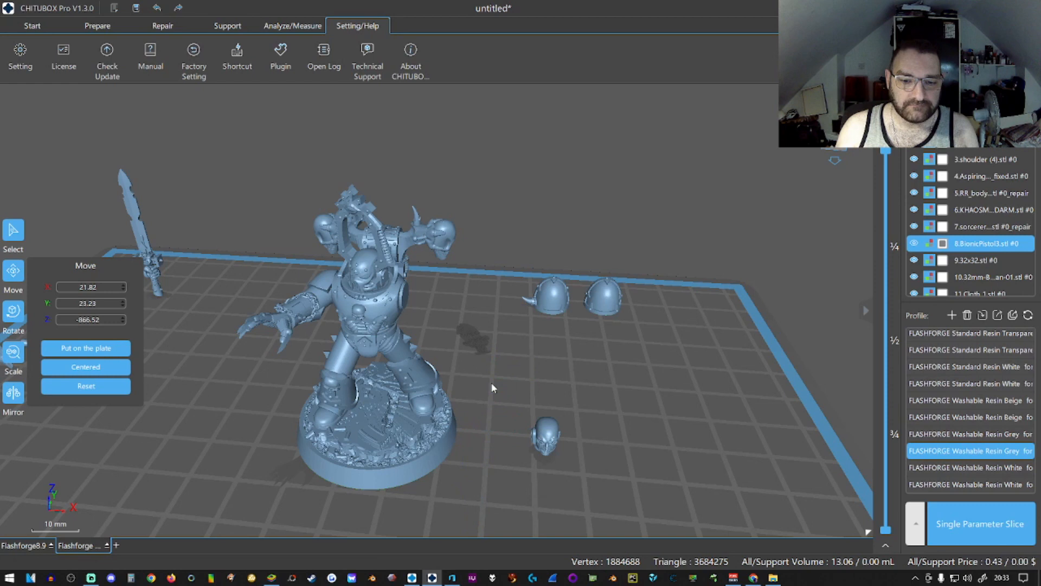
right_click_drag(449, 487, 481, 414)
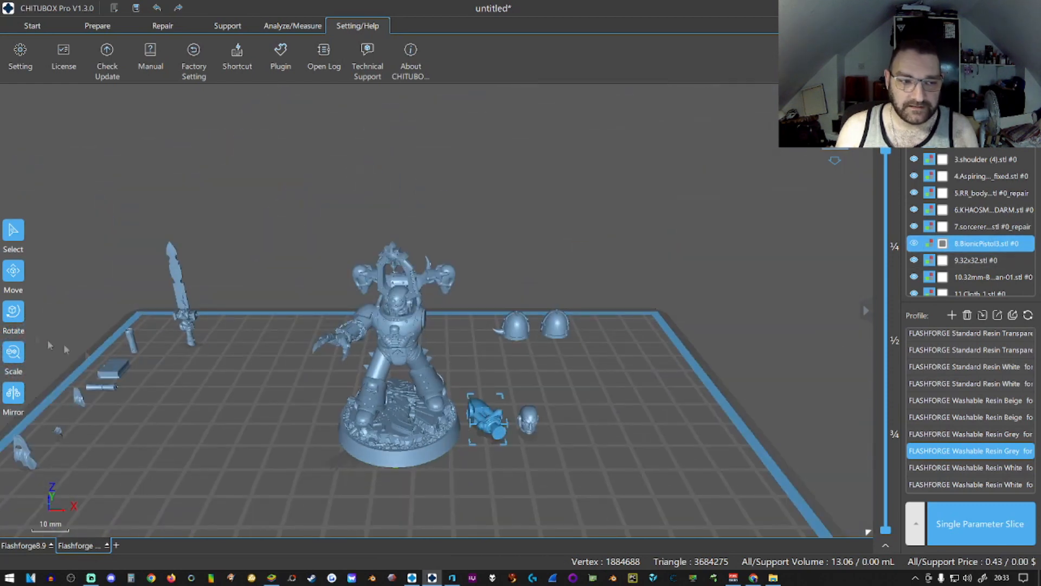
Raise the bionic pistol arm and move it against the armoured body's free side, to about X 15.9, Y -15.3, Z 24.8.
left_click(16, 272)
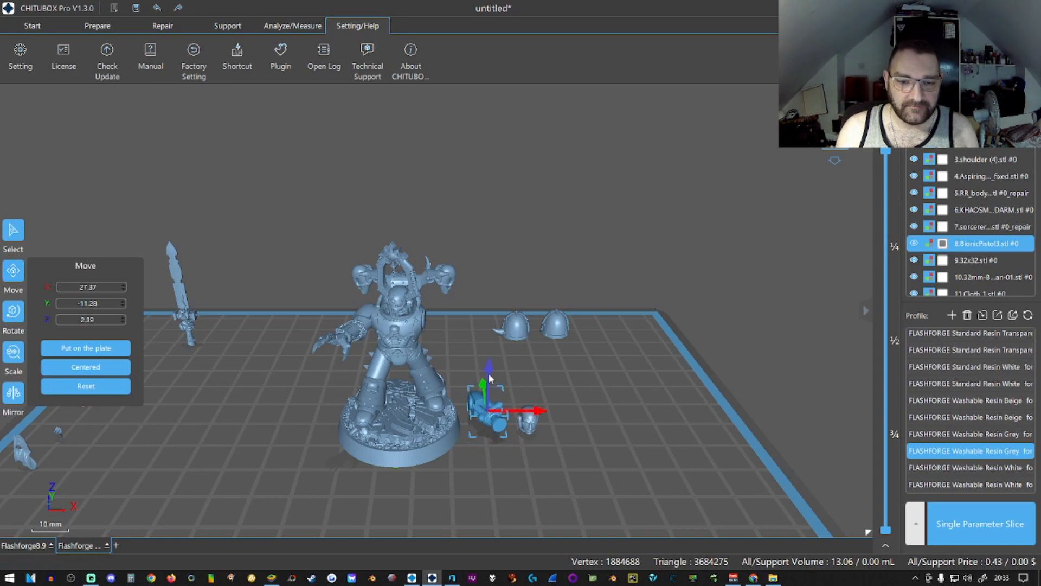
right_click_drag(485, 254, 490, 374)
left_click_drag(491, 373, 438, 376)
right_click_drag(480, 412, 383, 429)
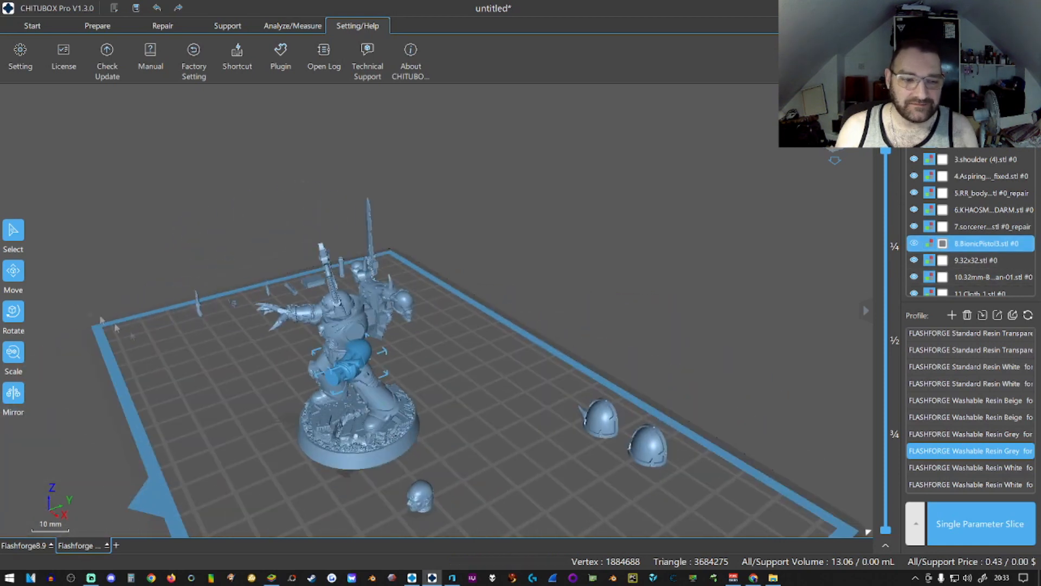
left_click(14, 270)
left_click(355, 307)
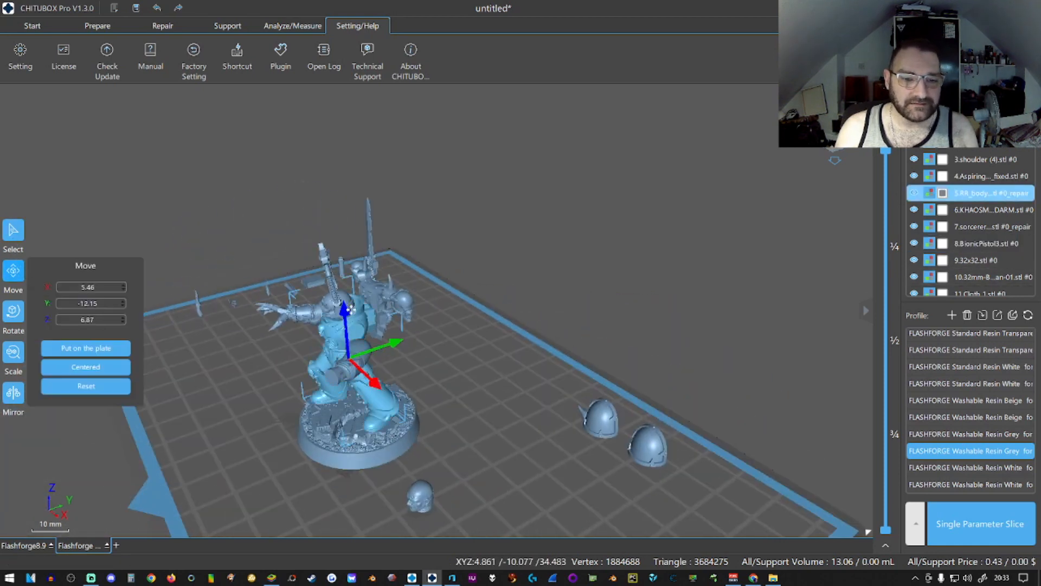
left_click(342, 369)
right_click_drag(239, 472, 293, 475)
left_click_drag(375, 371, 383, 367)
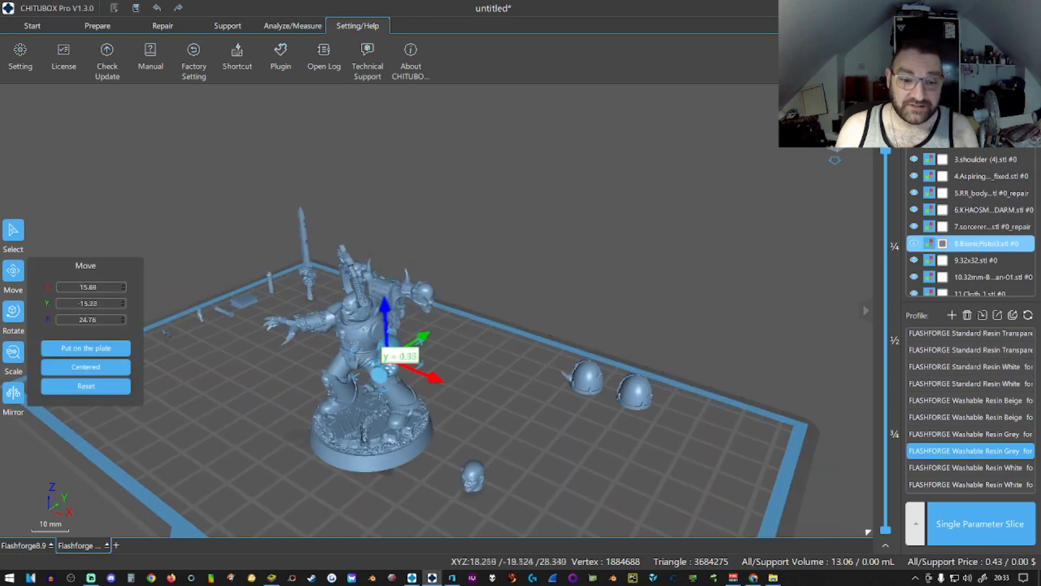
Raise the bionic pistol arm to shoulder height and move it slightly forward, to about X 15.97, Y -16.62, Z 28.72.
left_click_drag(386, 309, 385, 294)
right_click_drag(422, 427, 477, 411)
right_click_drag(469, 328, 465, 407)
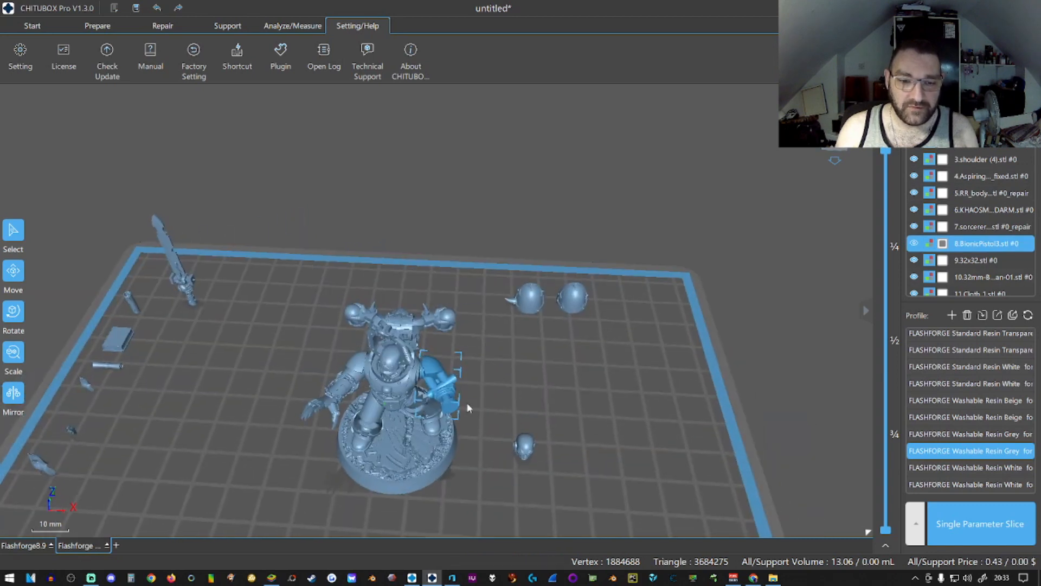
left_click_drag(446, 397, 443, 395)
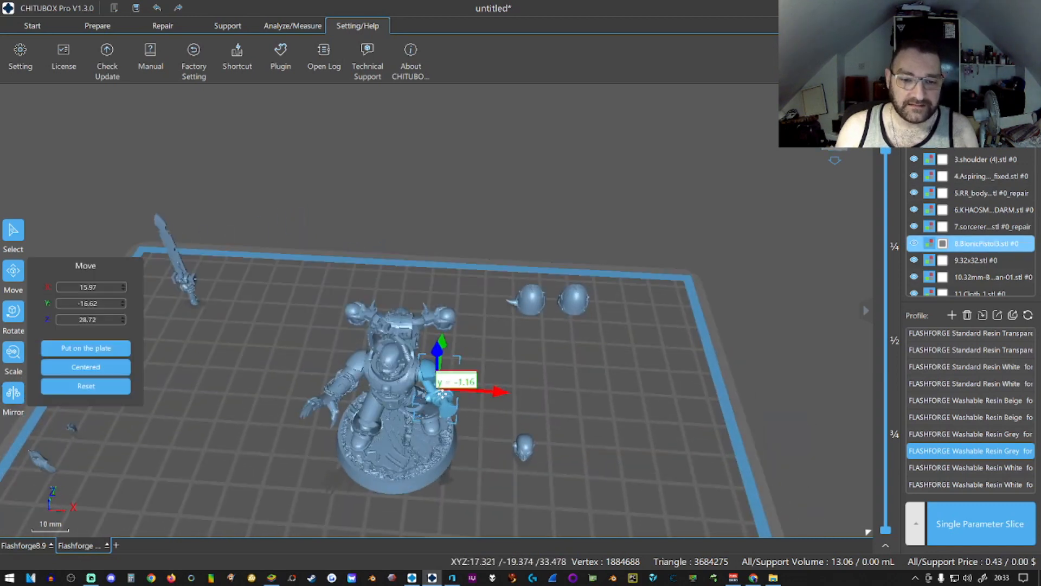
Rotate the bionic pistol arm to about 64° around the X axis.
right_click_drag(461, 434, 450, 391)
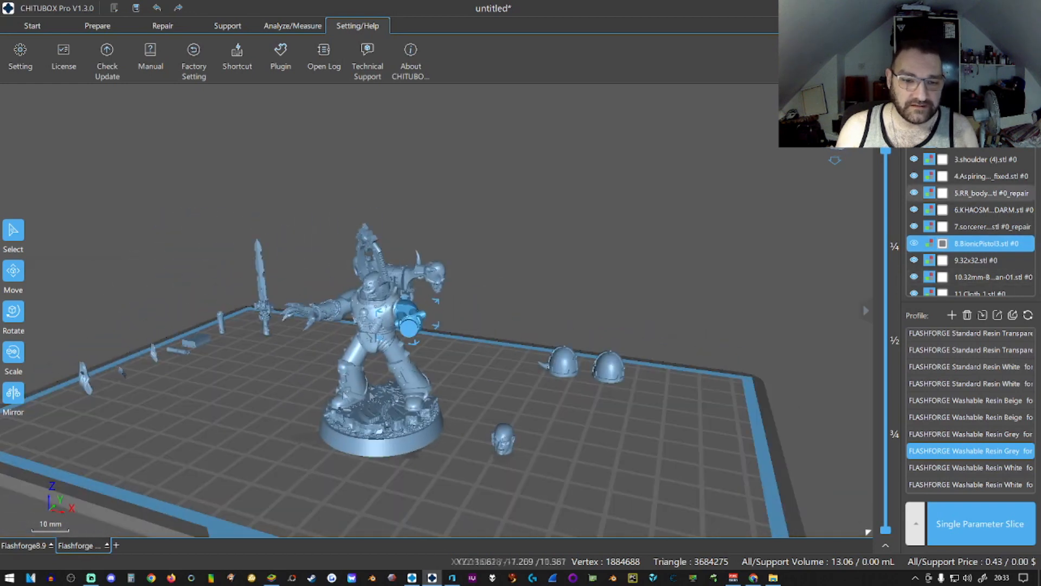
left_click(13, 315)
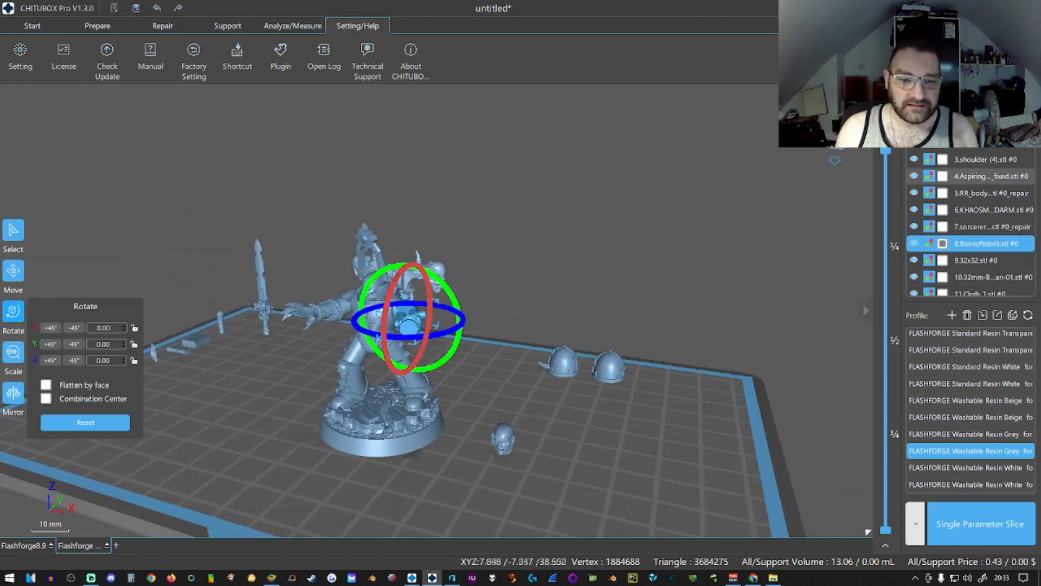
left_click_drag(429, 341, 421, 334)
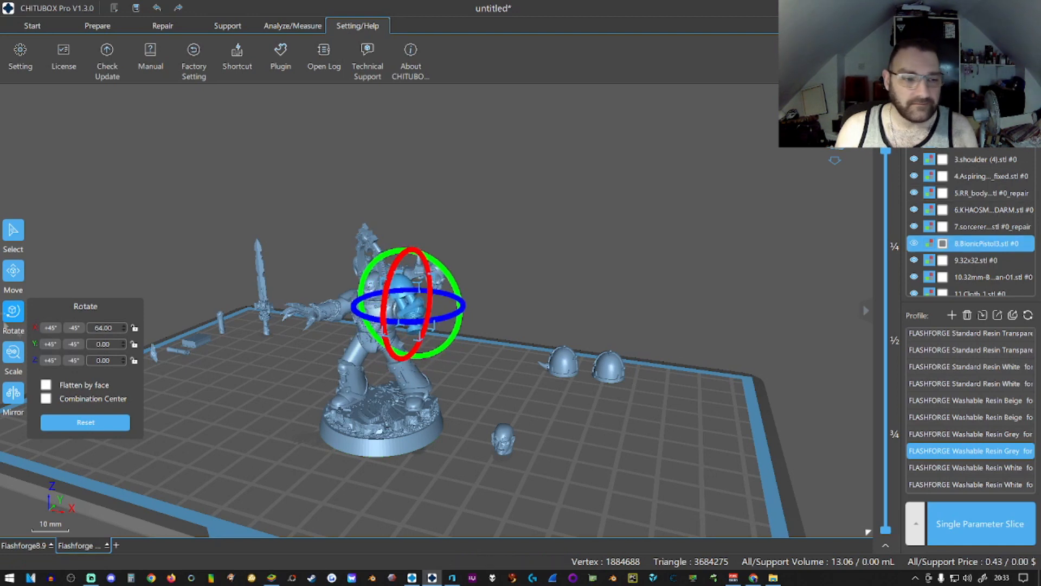
Fit the rotated bionic pistol arm into the body's shoulder socket, at about X 15.75, Y -14.19, Z 23.24.
left_click(13, 270)
left_click_drag(413, 274, 425, 297)
right_click_drag(413, 403, 320, 413)
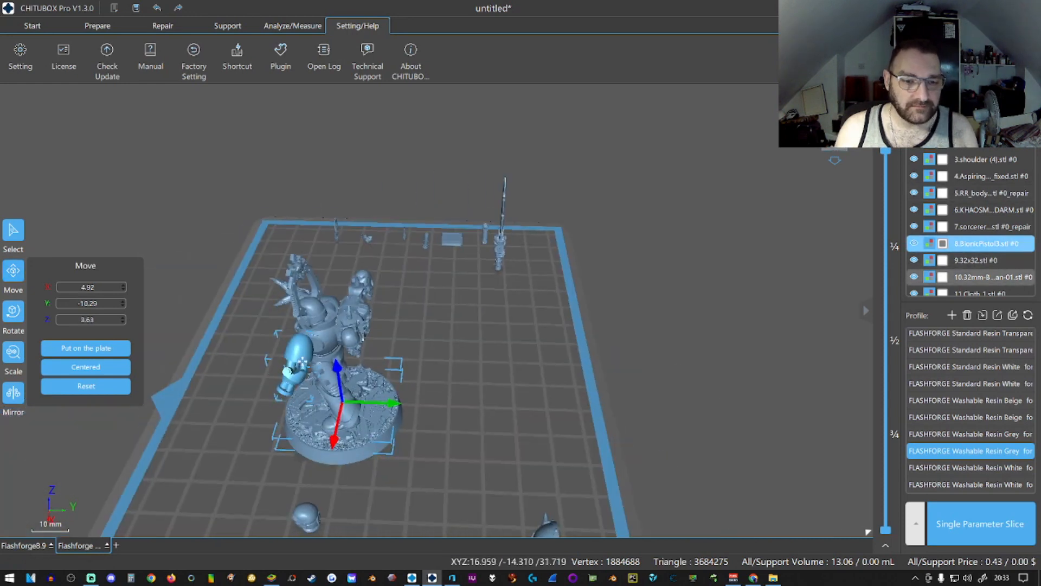
left_click(286, 370)
left_click_drag(325, 368, 313, 362)
right_click_drag(369, 428, 534, 398)
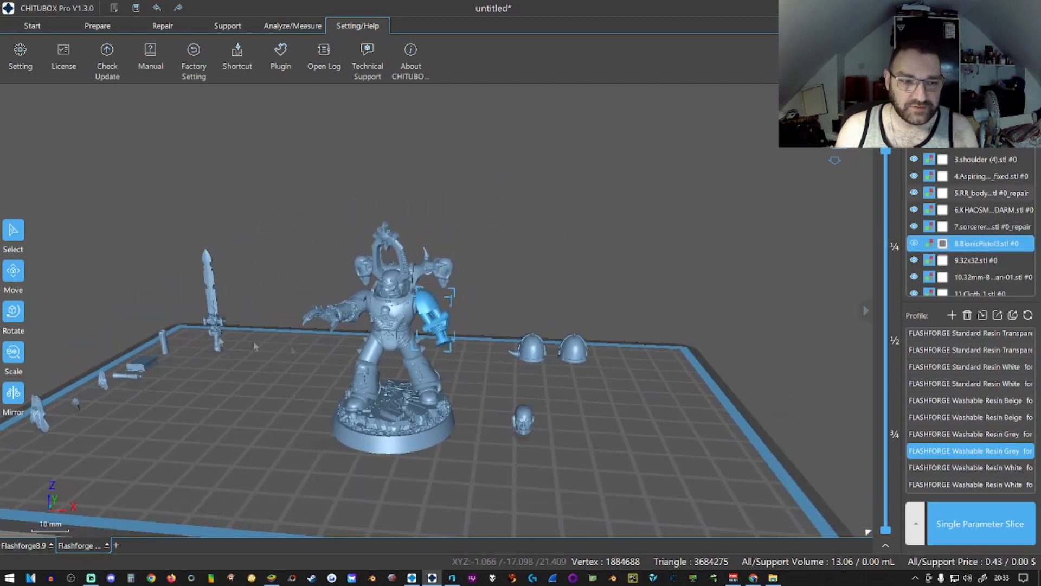
left_click(20, 276)
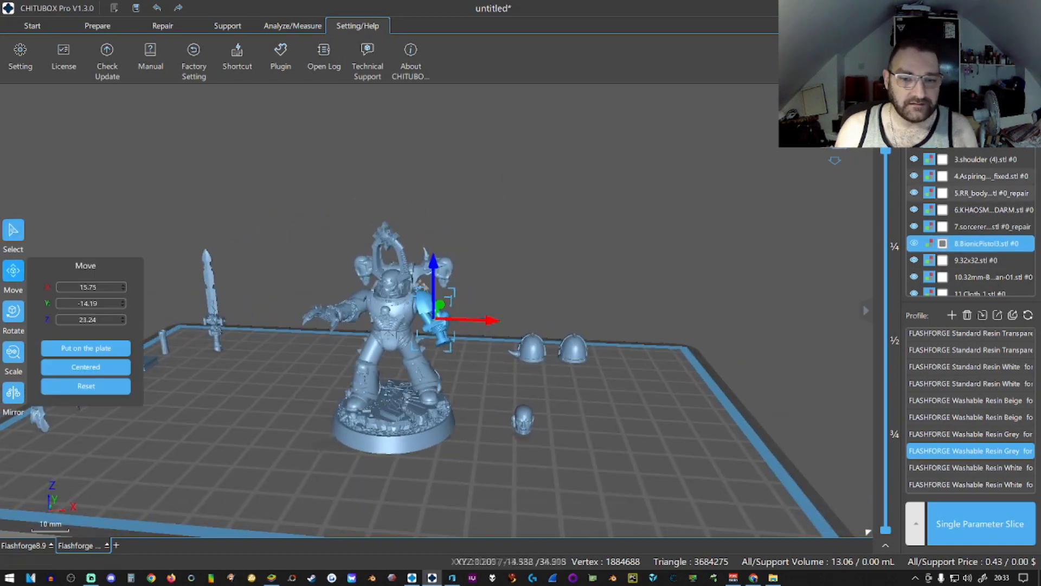
right_click_drag(437, 270, 491, 466)
Gather both shoulder pads and the sword next to the textured base, with the sword at about X 26.04, Y -18.70.
left_click_drag(586, 385, 480, 449)
left_click_drag(618, 398, 518, 459)
right_click_drag(237, 487, 202, 466)
left_click_drag(215, 307, 509, 459)
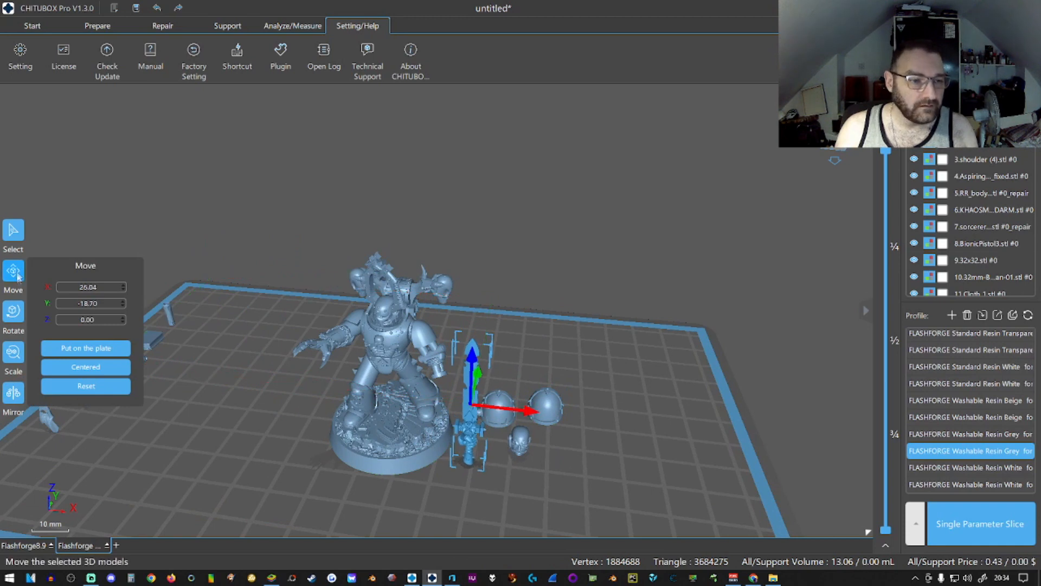
Rotate the sword around the X axis so that its blade points forward from the armoured body.
left_click(14, 313)
left_click_drag(496, 368, 515, 383)
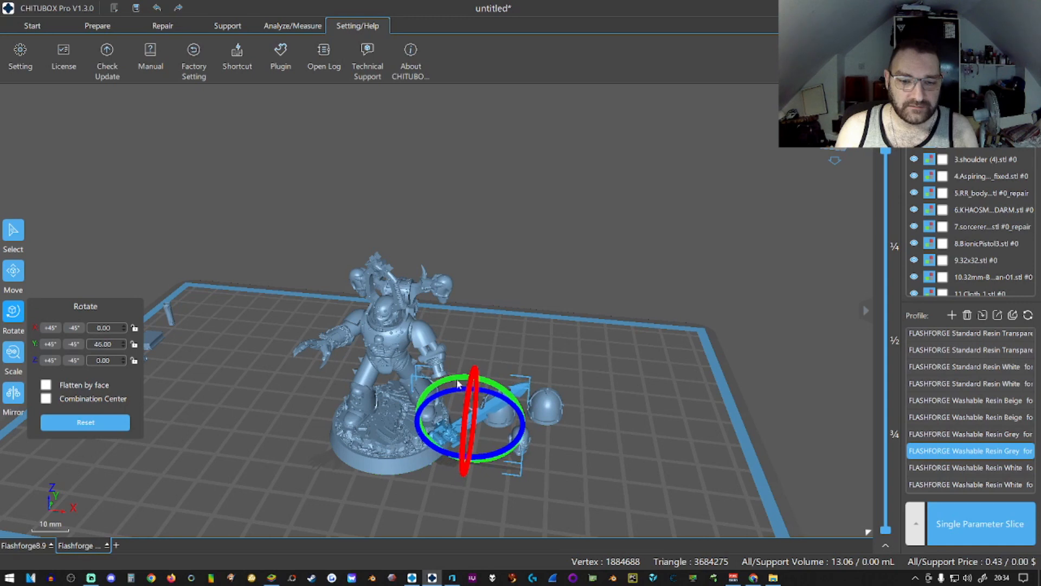
left_click_drag(520, 438, 506, 462)
left_click_drag(472, 410, 465, 434)
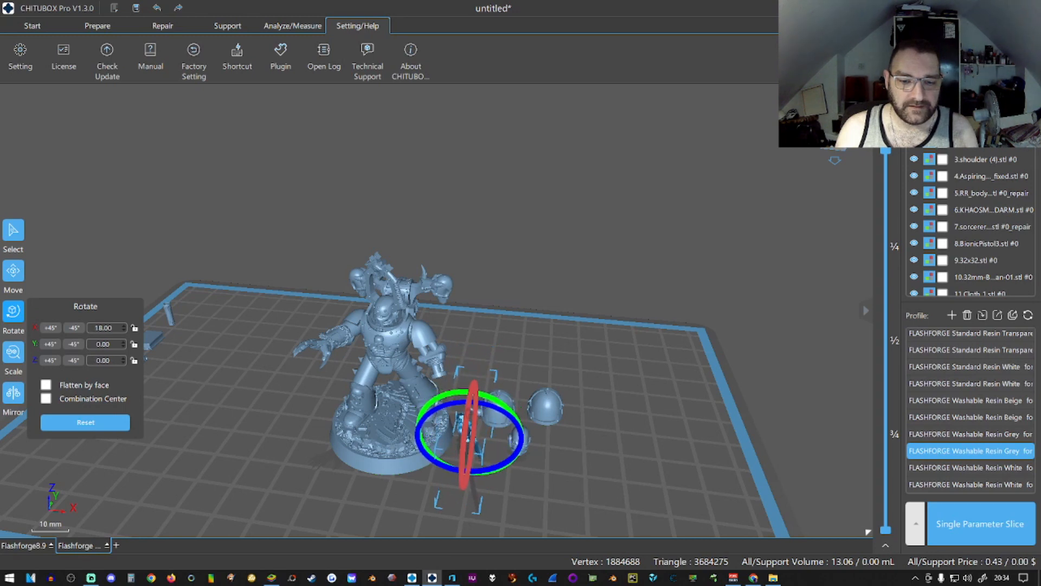
Select the sword alone and lift it off the plate towards the bionic arm's hand.
right_click_drag(401, 445, 260, 413)
left_click(9, 277)
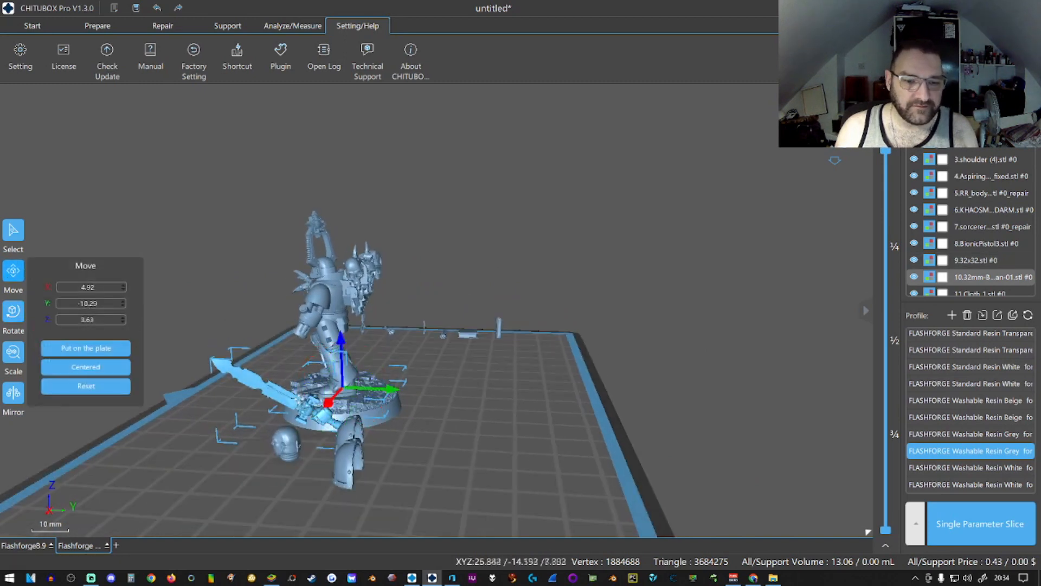
left_click(303, 409)
right_click_drag(221, 459, 227, 523)
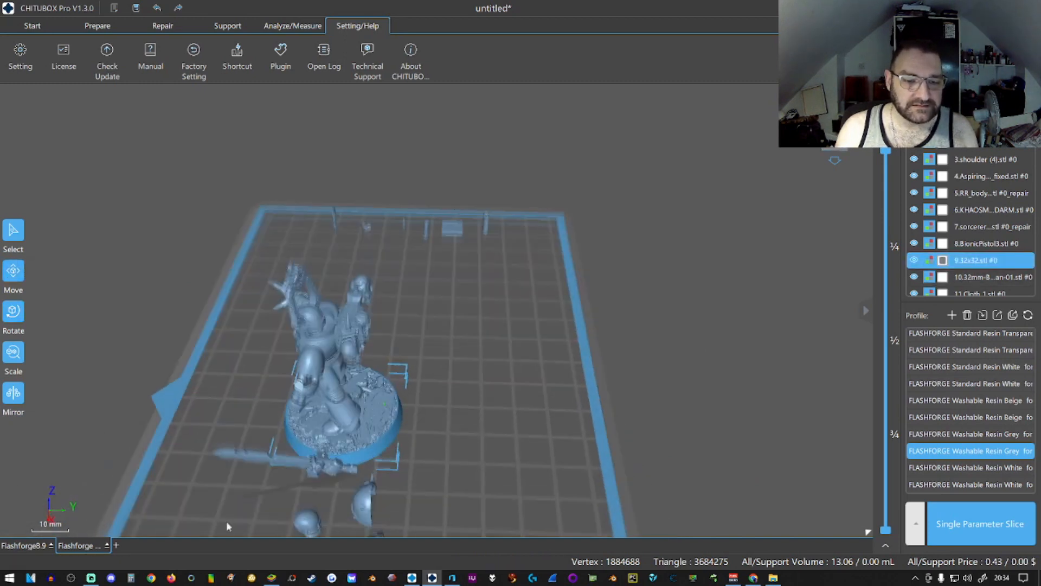
left_click(251, 451)
key("r")
left_click_drag(283, 452, 262, 390)
Bring the sword's grip to the bionic arm's hand, placing the sword at about X 22.42, Y -26.37, Z 16.56.
left_click(14, 274)
right_click_drag(286, 456, 290, 434)
left_click_drag(338, 386, 299, 378)
right_click_drag(317, 426, 228, 431)
left_click(320, 450, "ctrl")
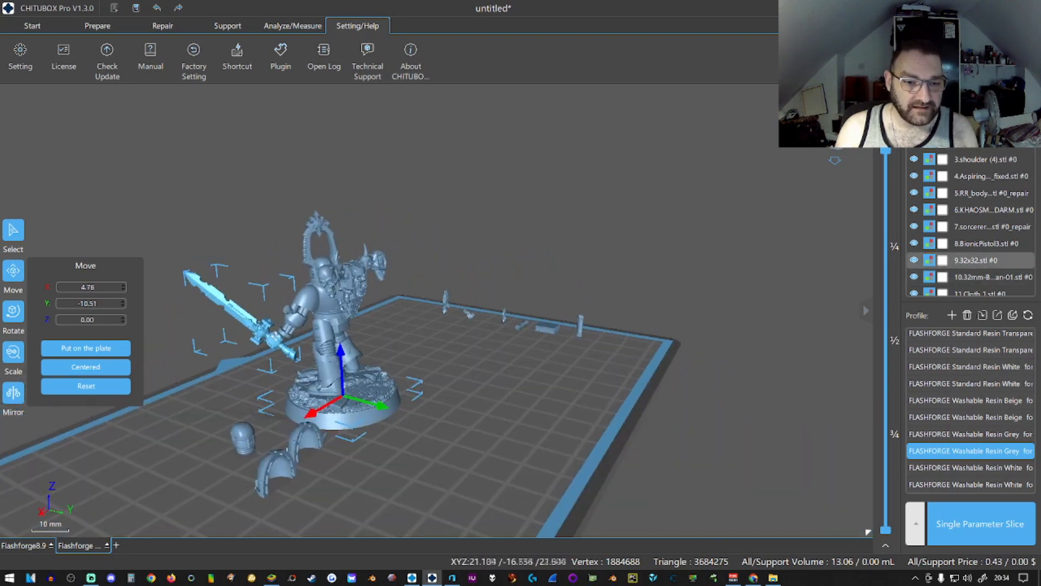
left_click_drag(260, 328, 242, 312)
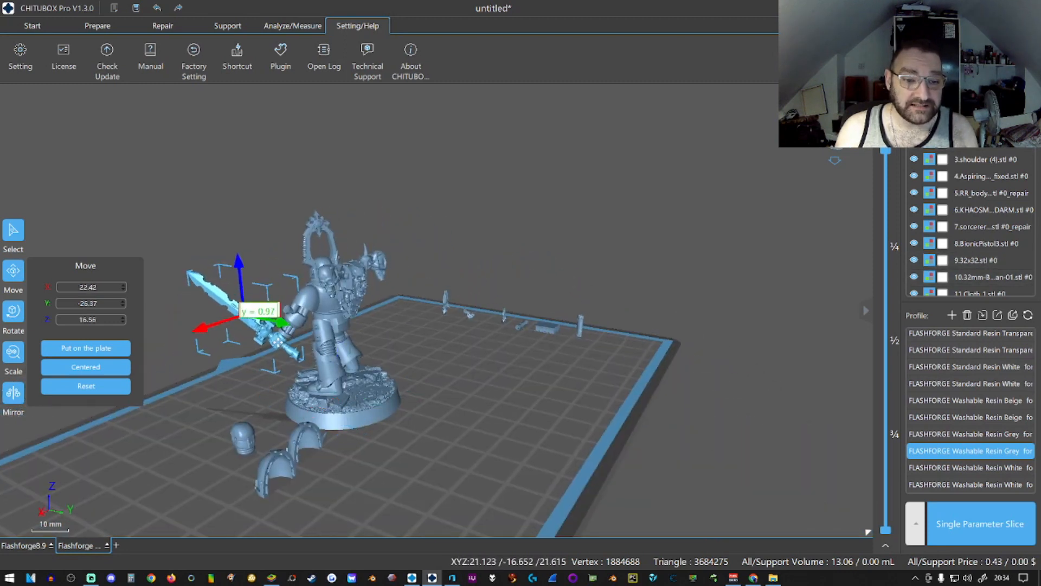
Rotate the sword around the X axis so that its blade tilts down closer to horizontal.
left_click(14, 320)
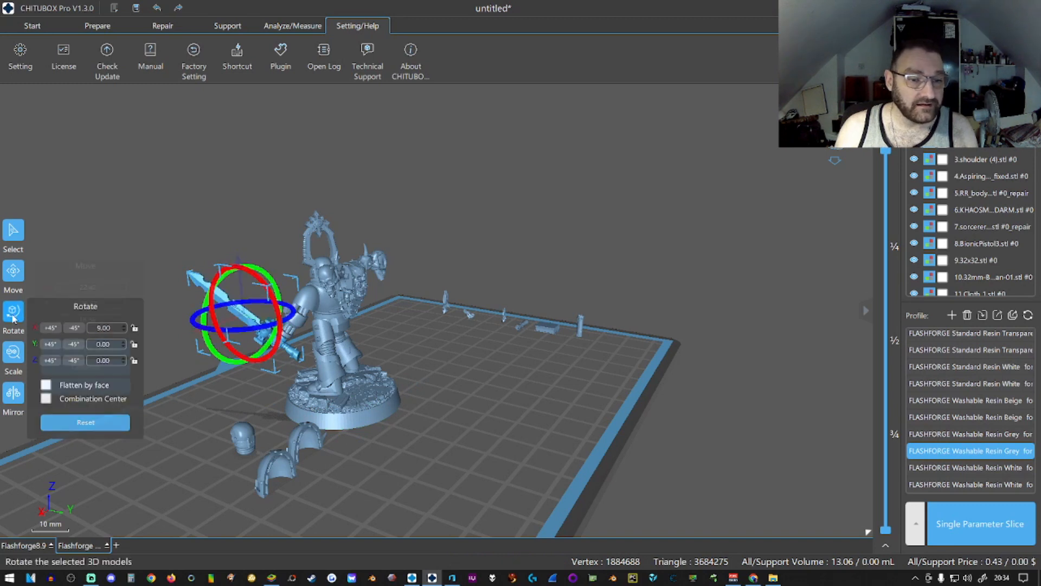
right_click_drag(183, 382, 220, 436)
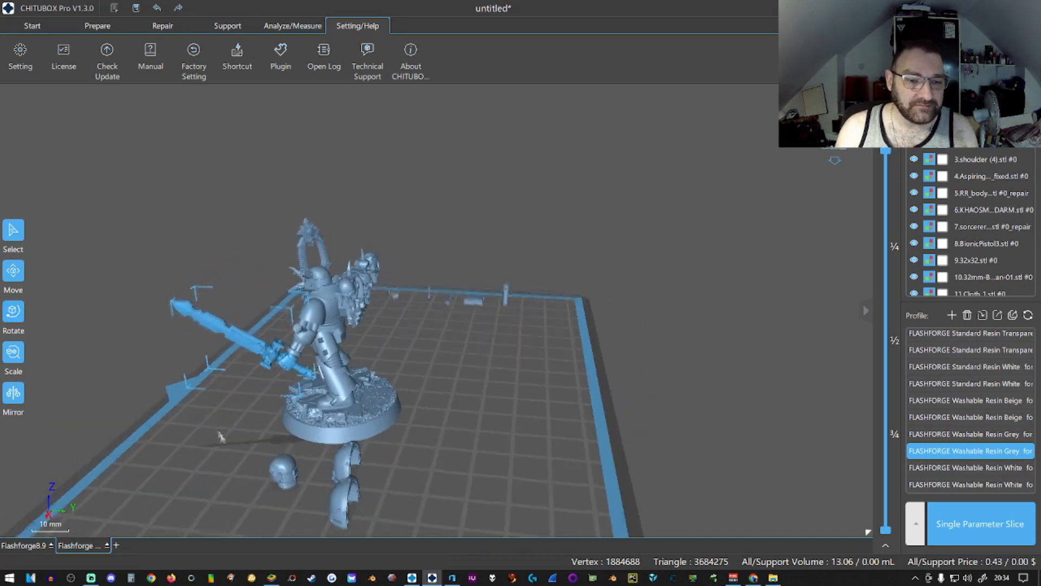
left_click(17, 310)
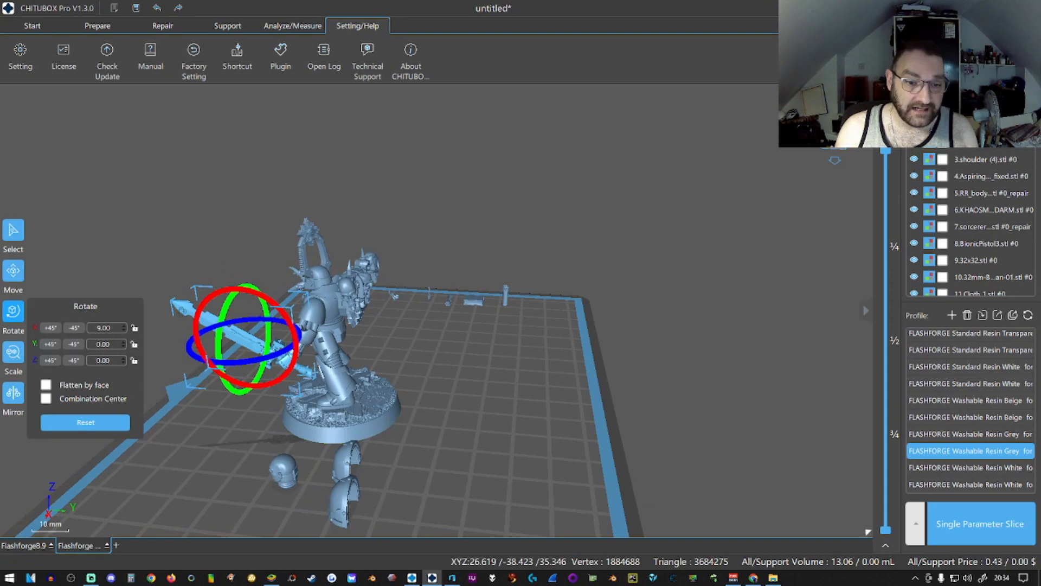
left_click_drag(208, 298, 198, 309)
right_click_drag(199, 309, 199, 315)
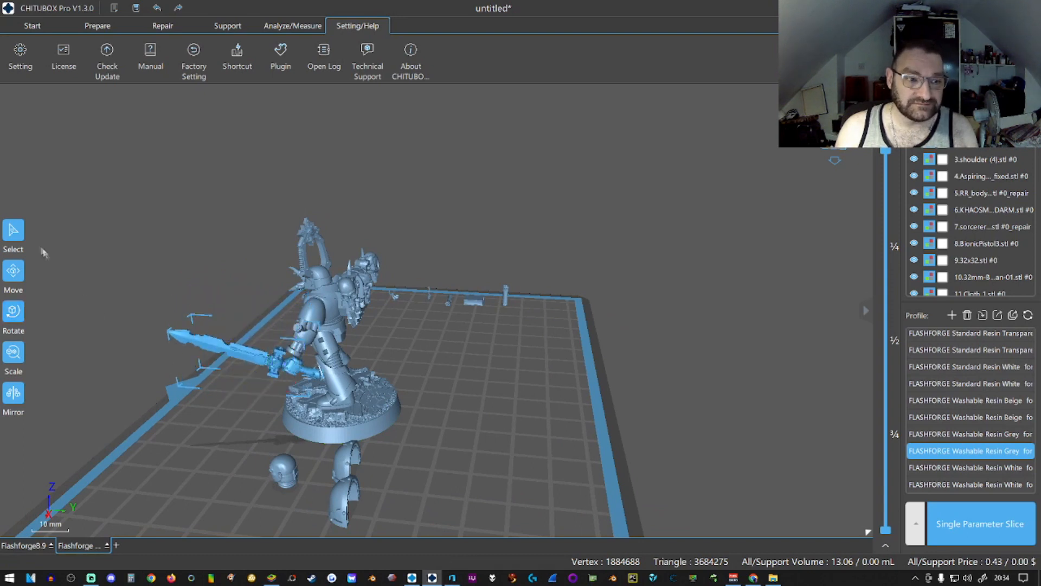
Shift the sword towards the bionic arm, placing it at about X 21.22, Y -24.86, Z 16.56.
left_click(9, 278)
left_click_drag(255, 356, 247, 345)
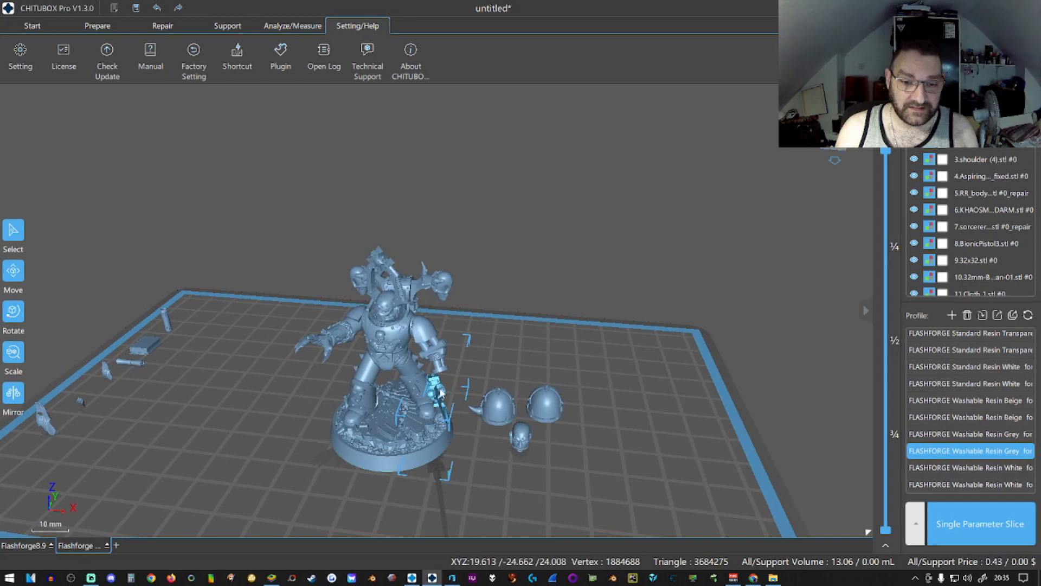
left_click(441, 391)
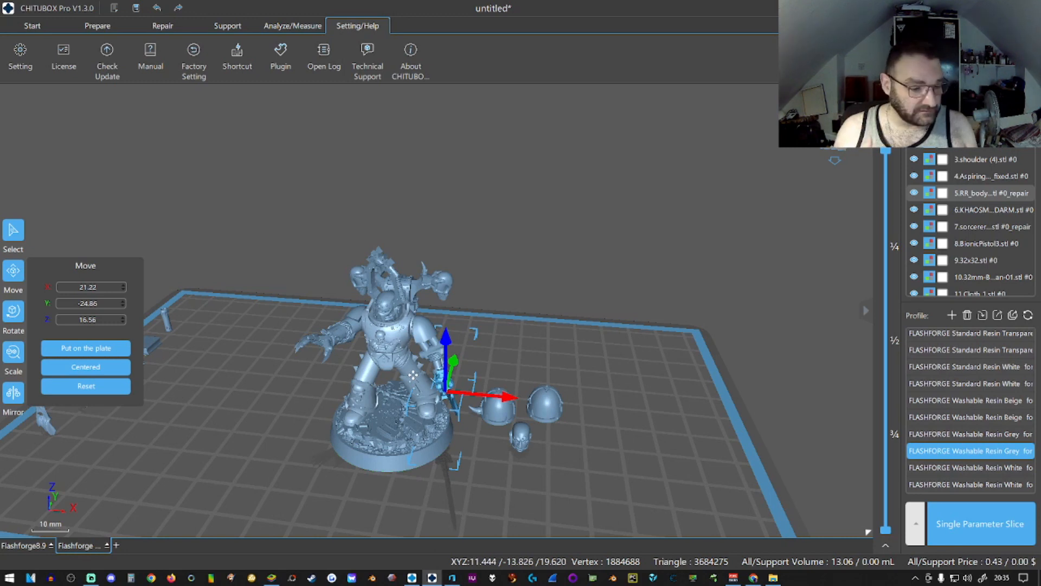
Line up the sword's hand with the bionic arm's wrist from the side, at about X 21.69, Y -27.77.
right_click_drag(413, 375, 516, 375)
scroll(515, 375, "up", 2)
scroll(294, 392, "up", 2)
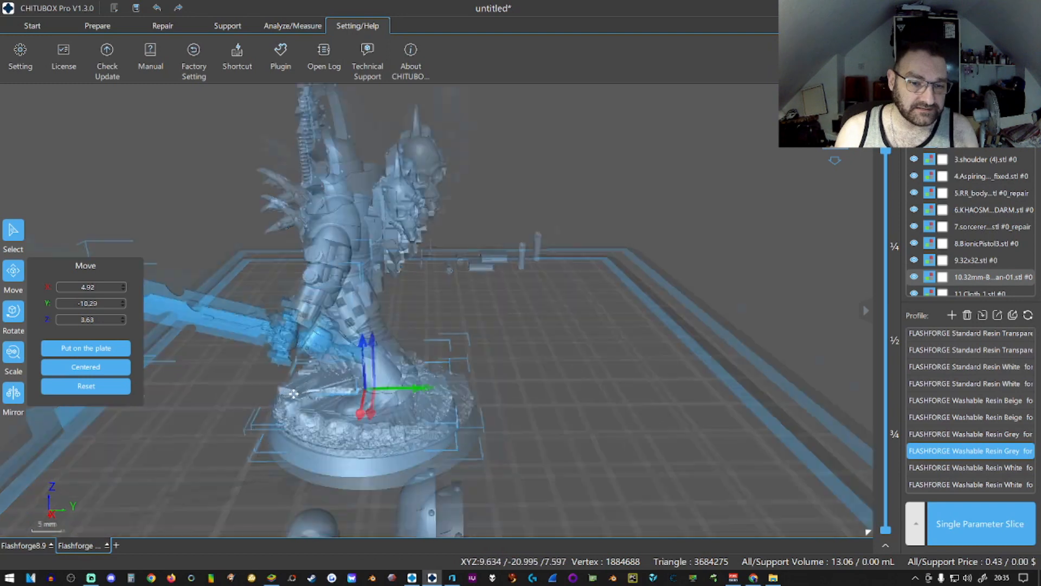
left_click_drag(318, 340, 291, 321)
right_click_drag(292, 322, 217, 324)
left_click_drag(689, 370, 719, 362)
right_click_drag(718, 363, 544, 490)
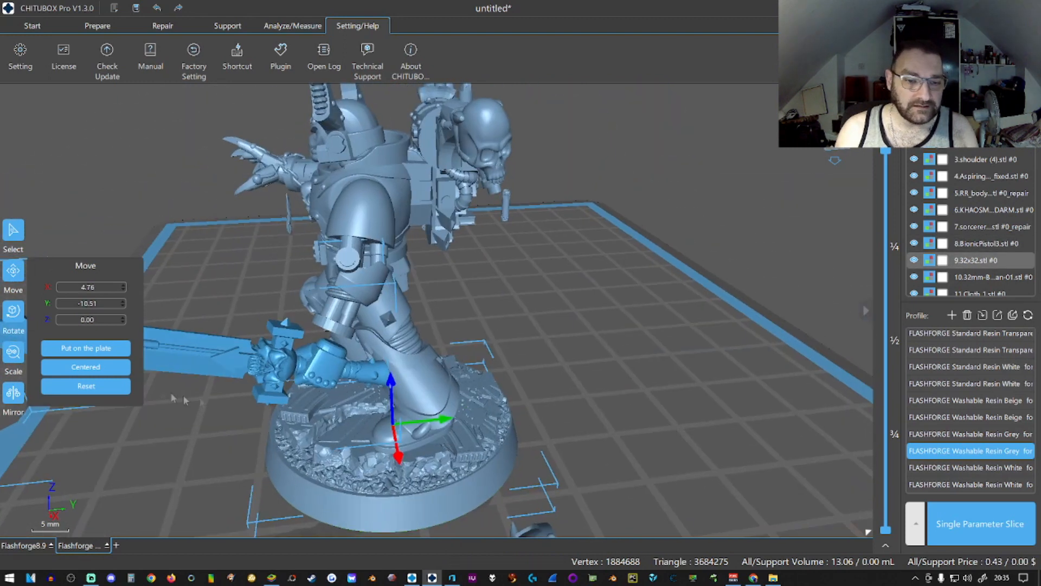
Raise the sword to about Z 17.06 to meet the bionic arm, and swing its blade outward from the body.
left_click(11, 277)
left_click(17, 279)
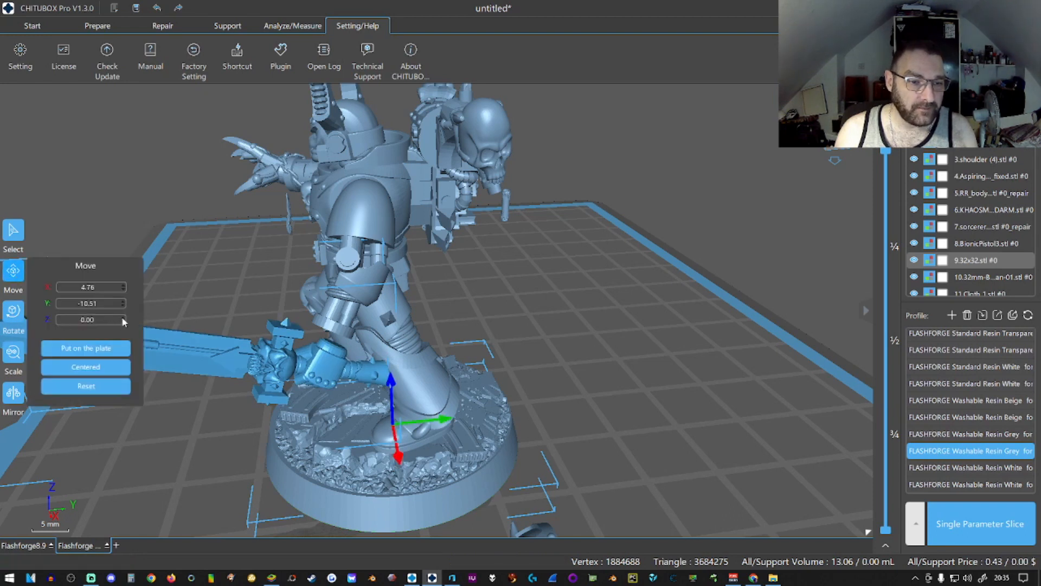
left_click(163, 354)
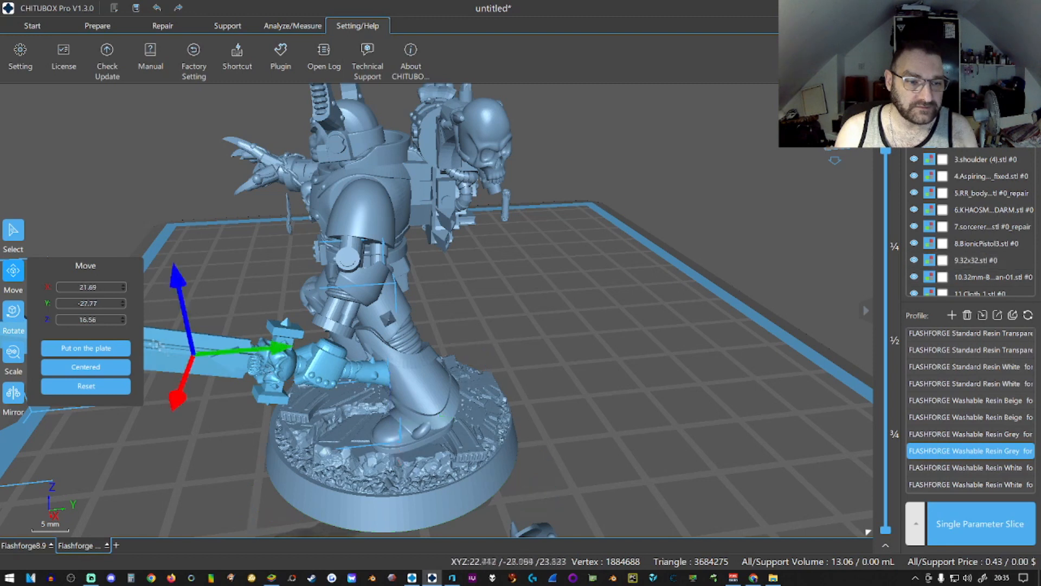
scroll(124, 318, "up", 15)
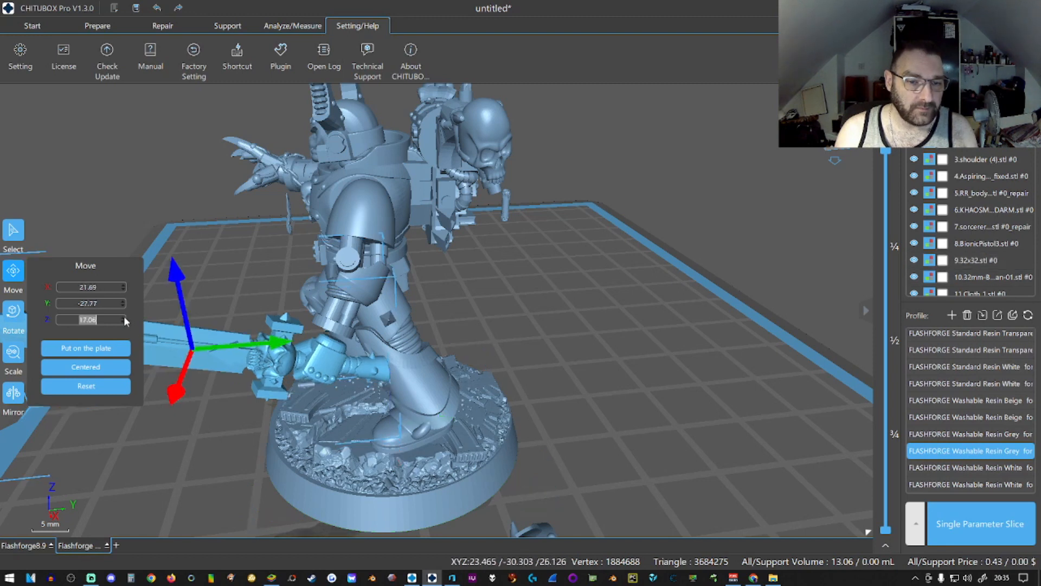
left_click_drag(226, 484, 290, 479)
scroll(268, 489, "down", 10)
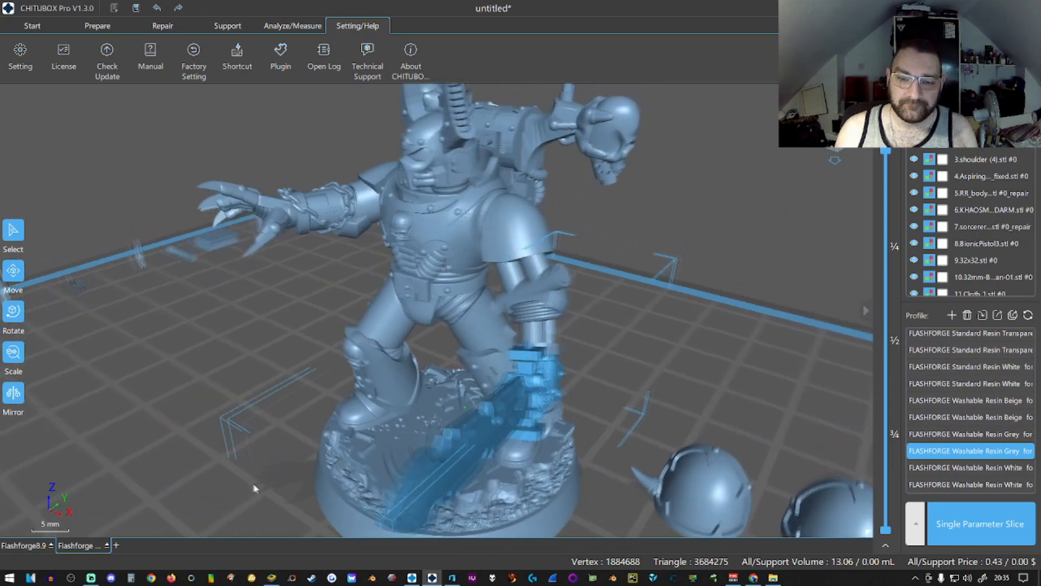
left_click_drag(228, 430, 127, 415)
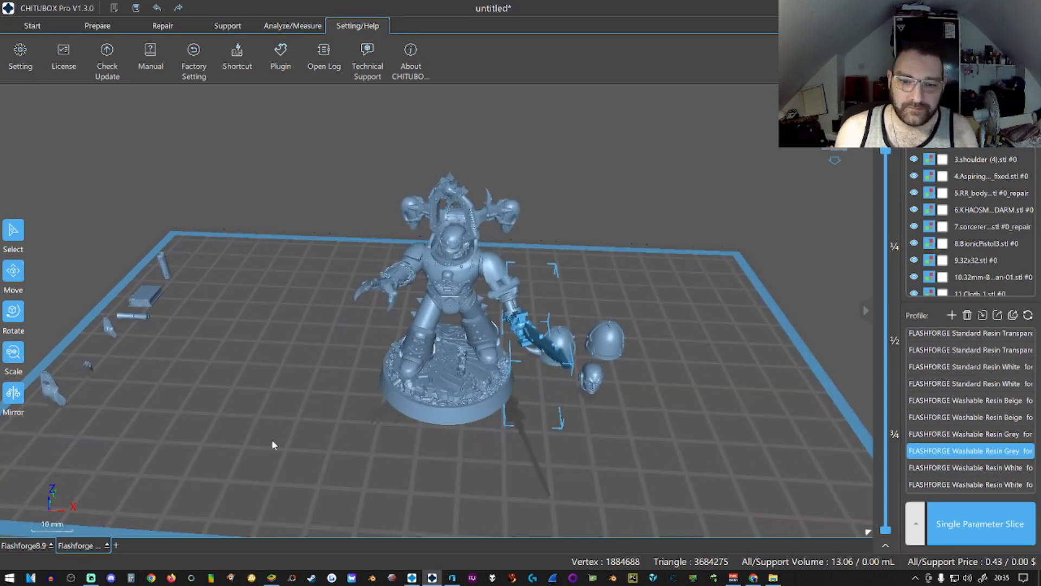
Bring the candle, book and scroll across the plate, closer to the miniature's base.
left_click_drag(131, 316, 274, 414)
left_click(169, 266)
left_click_drag(168, 267, 306, 374)
right_click_drag(223, 434, 149, 417)
left_click_drag(130, 313, 350, 350)
right_click_drag(340, 366, 401, 417)
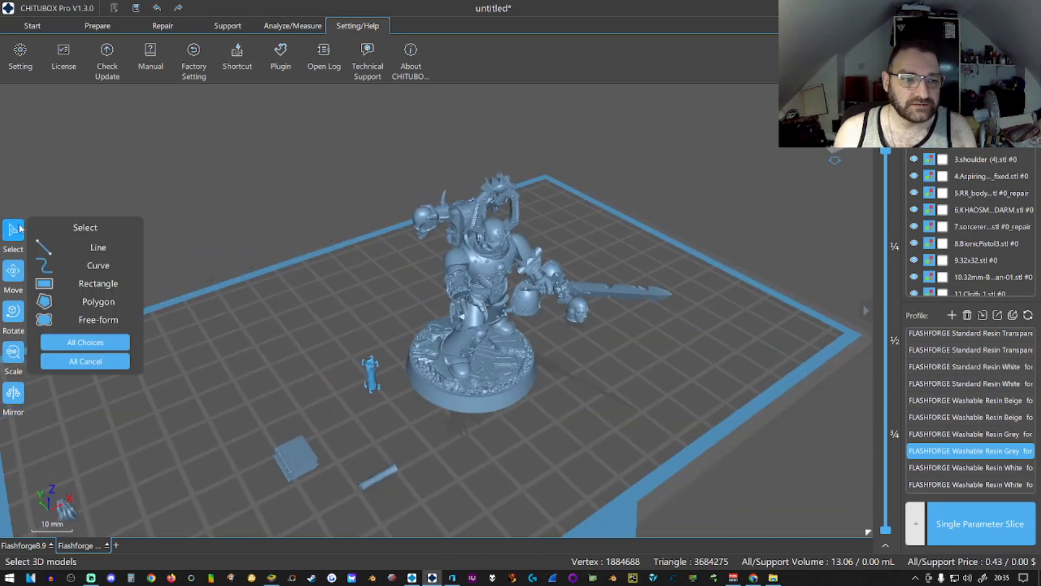
Lift the candle and stand it on the backpack's skull above the clawed arm, at about X -3.37, Y -3.46, Z 41.83.
left_click(13, 270)
left_click_drag(366, 348, 379, 216)
right_click_drag(393, 295, 313, 259)
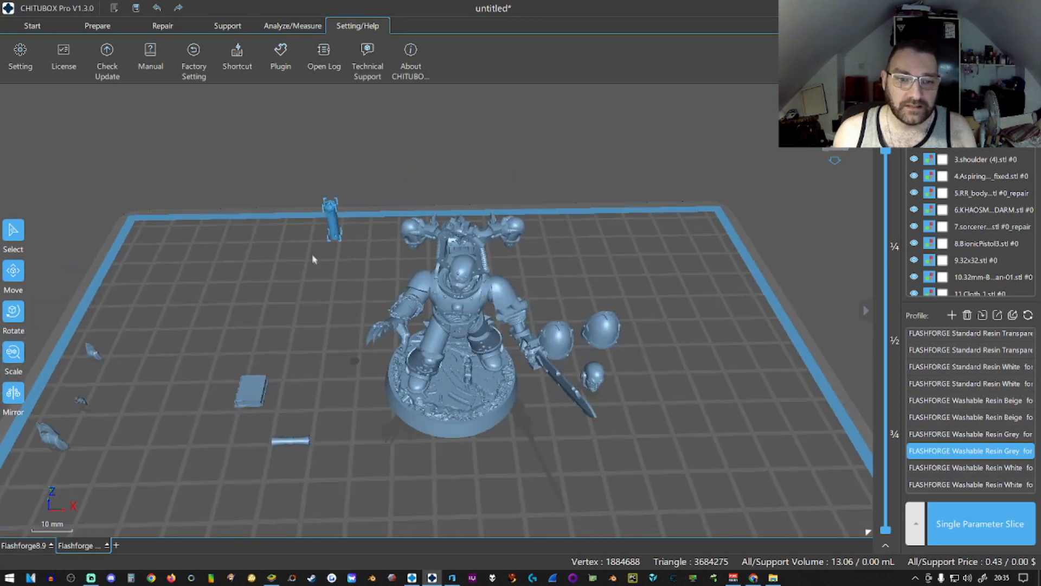
left_click(13, 271)
left_click_drag(394, 218, 470, 214)
right_click_drag(470, 217, 407, 303)
scroll(406, 304, "up", 3)
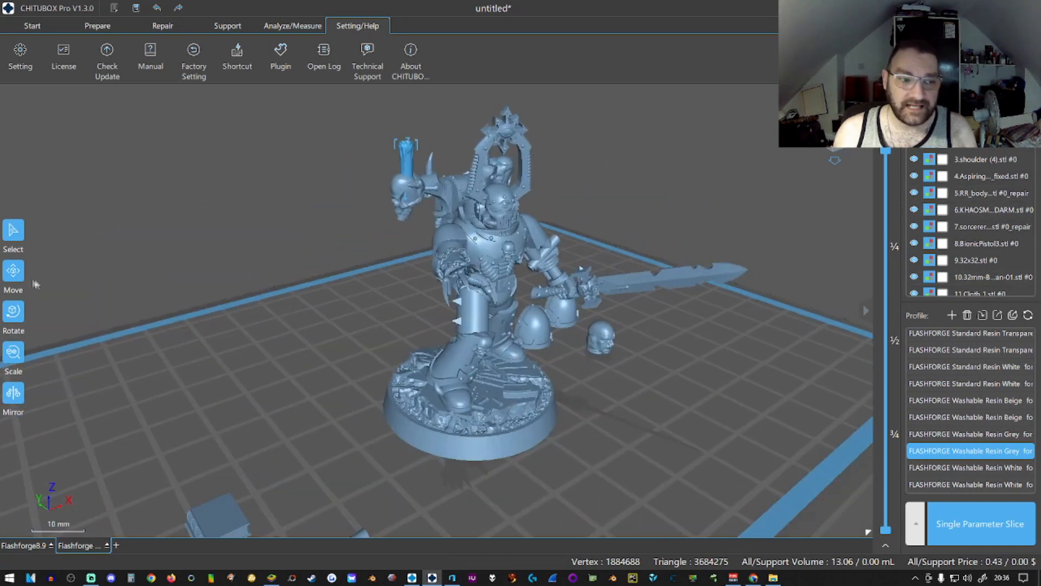
left_click(15, 274)
left_click_drag(409, 101, 408, 83)
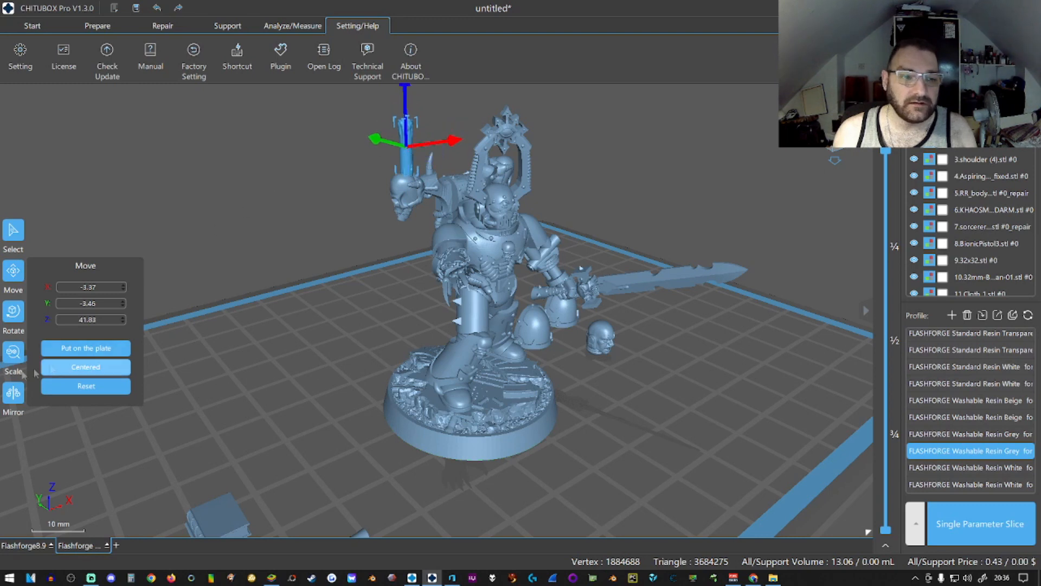
Scale the candle uniformly to about 76.35 % and select Candela.stl again.
left_click(14, 352)
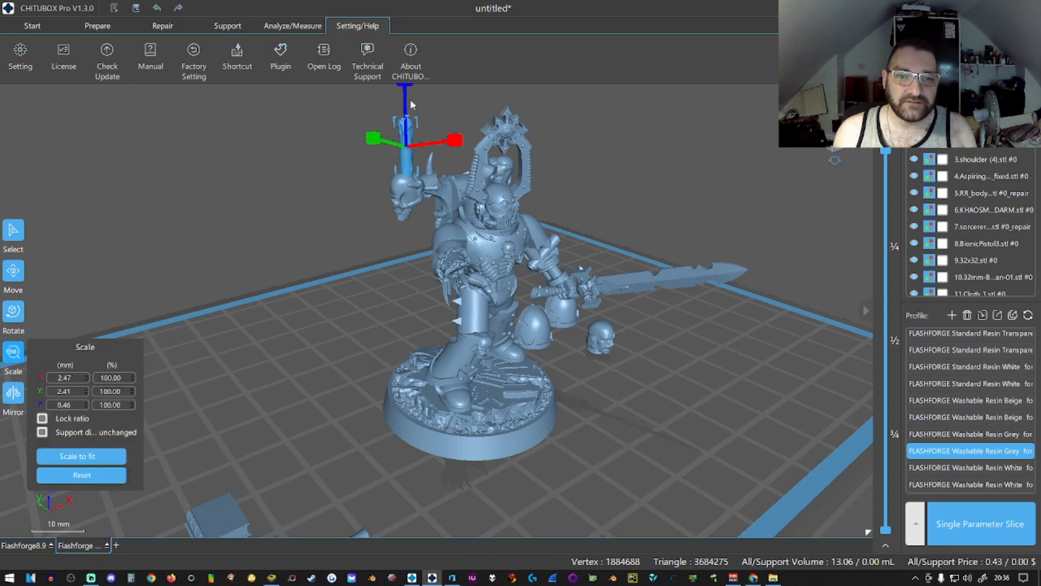
left_click_drag(407, 93, 409, 95)
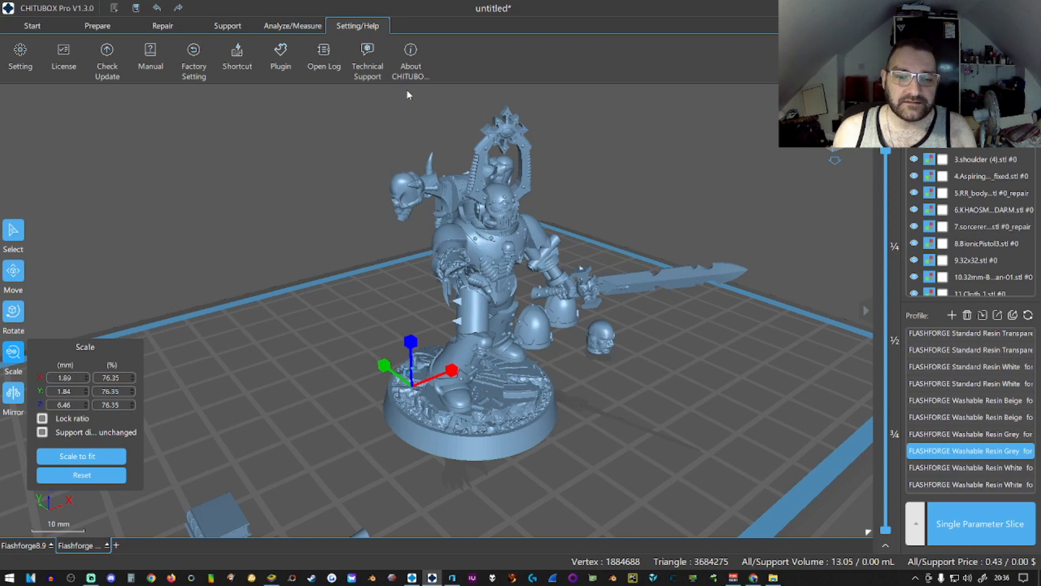
left_click(14, 231)
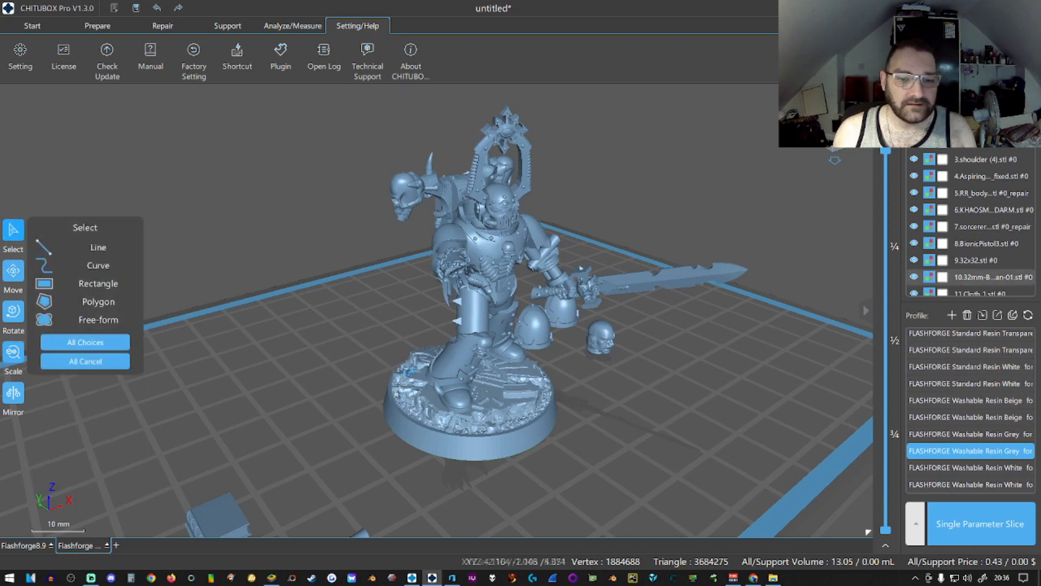
scroll(950, 228, "down", 3)
left_click(949, 237)
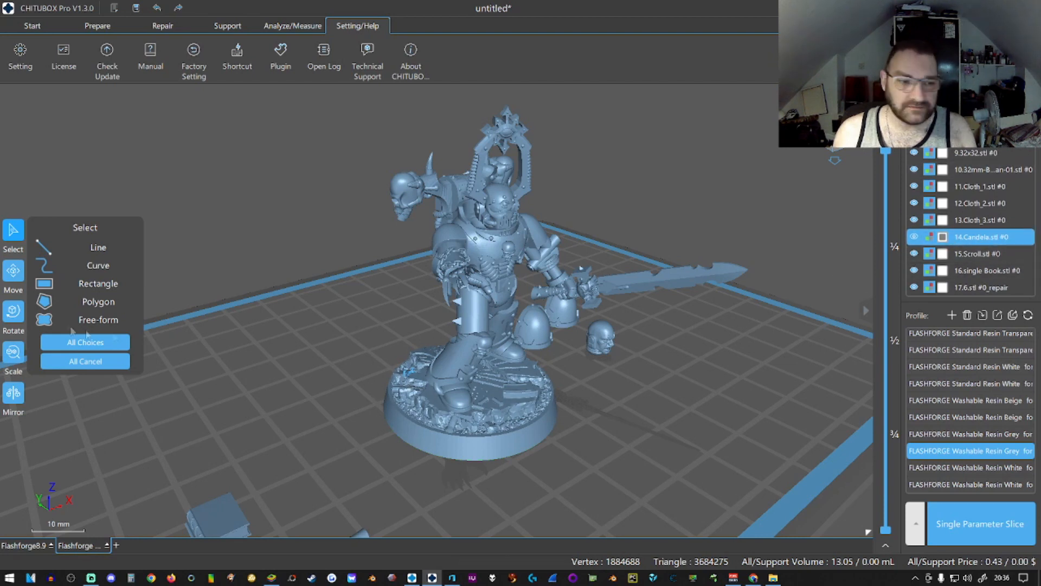
Raise the candle back onto the backpack's skull at about Z 41.89, and scale it uniformly to about 70.43 %.
left_click(13, 271)
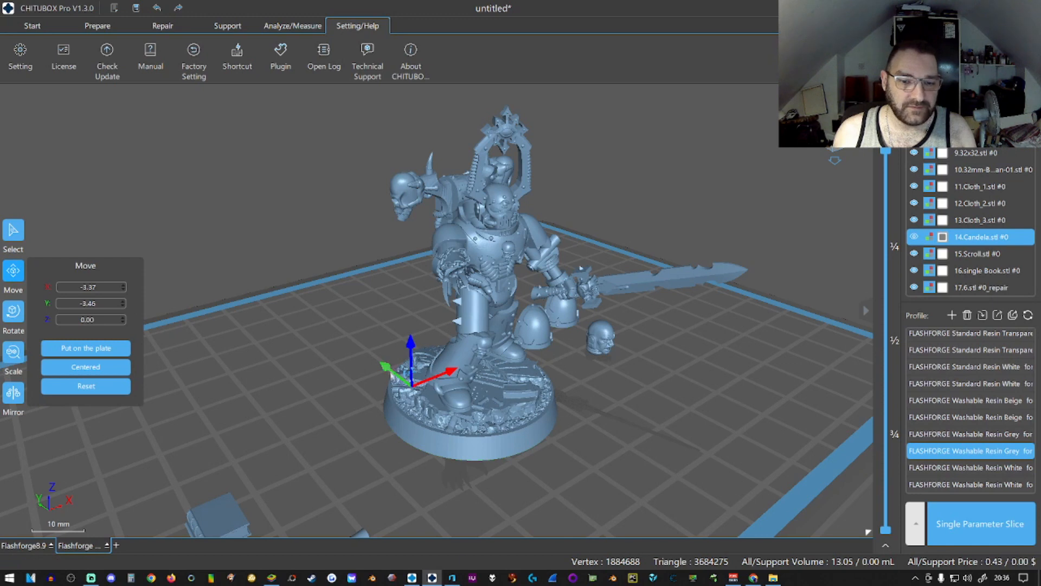
left_click_drag(401, 362, 389, 114)
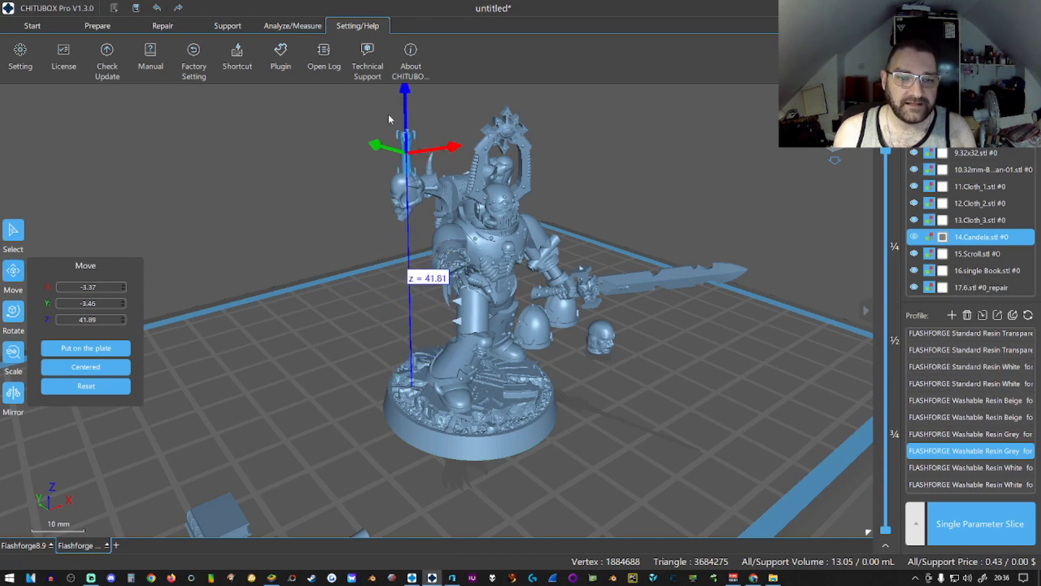
left_click_drag(322, 293, 2, 293)
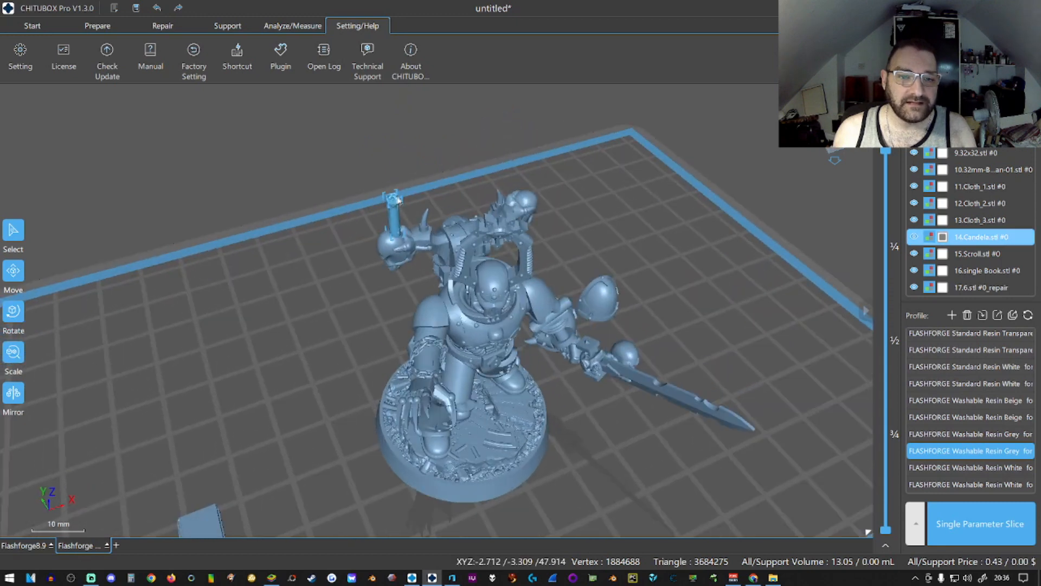
left_click(13, 351)
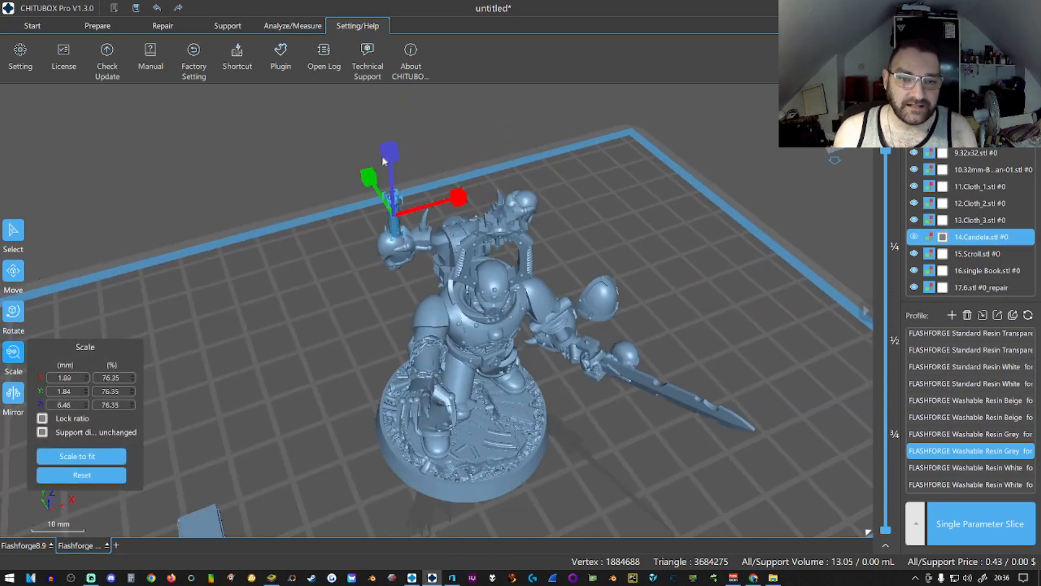
left_click_drag(388, 150, 388, 157)
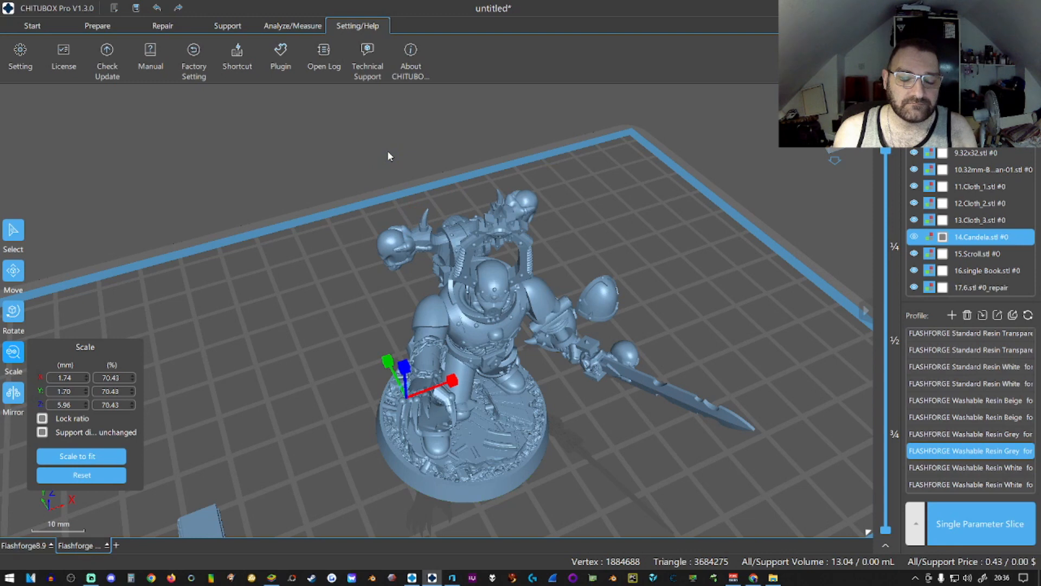
Move the candle clear of the miniature to about X -25.89, Y 15.78, and scale it uniformly to about 52.69 %.
left_click(13, 270)
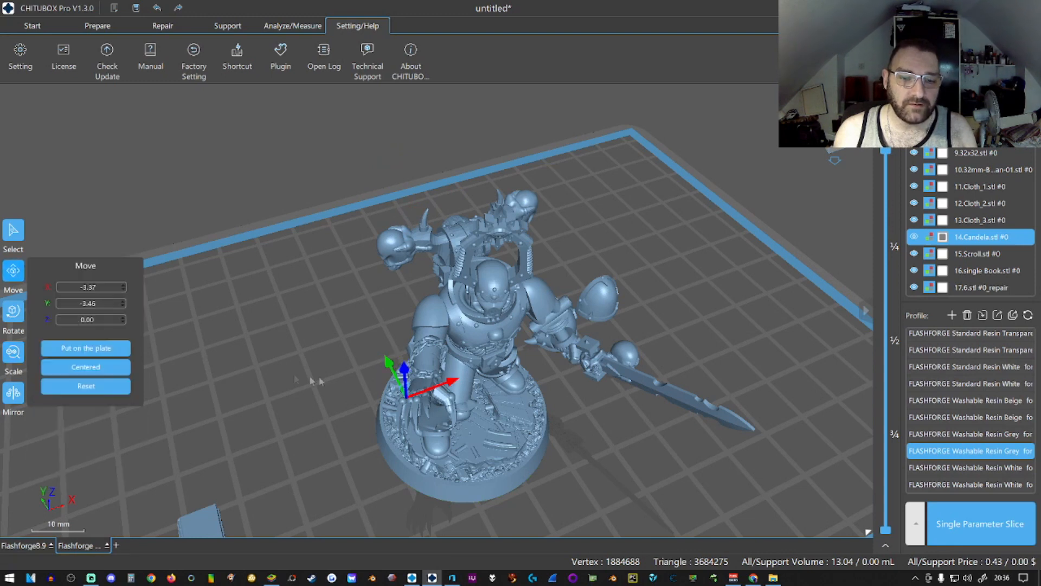
left_click_drag(387, 367, 353, 302)
left_click_drag(412, 315, 312, 359)
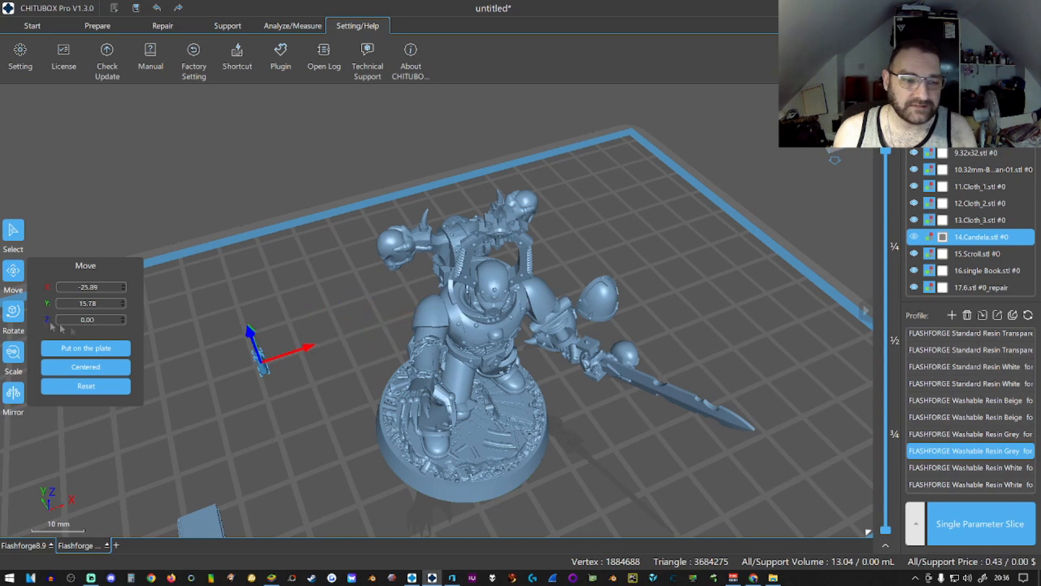
left_click(13, 354)
left_click_drag(251, 337, 255, 339)
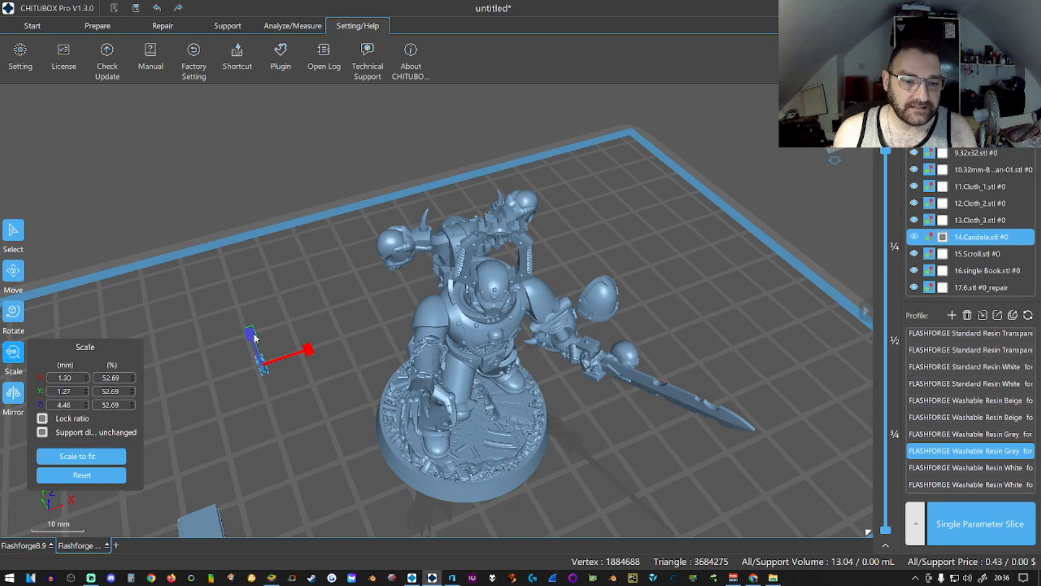
Lift the reduced candle off the plate and carry it over to the backpack's skull above the clawed arm.
left_click(13, 270)
left_click_drag(250, 339, 239, 296)
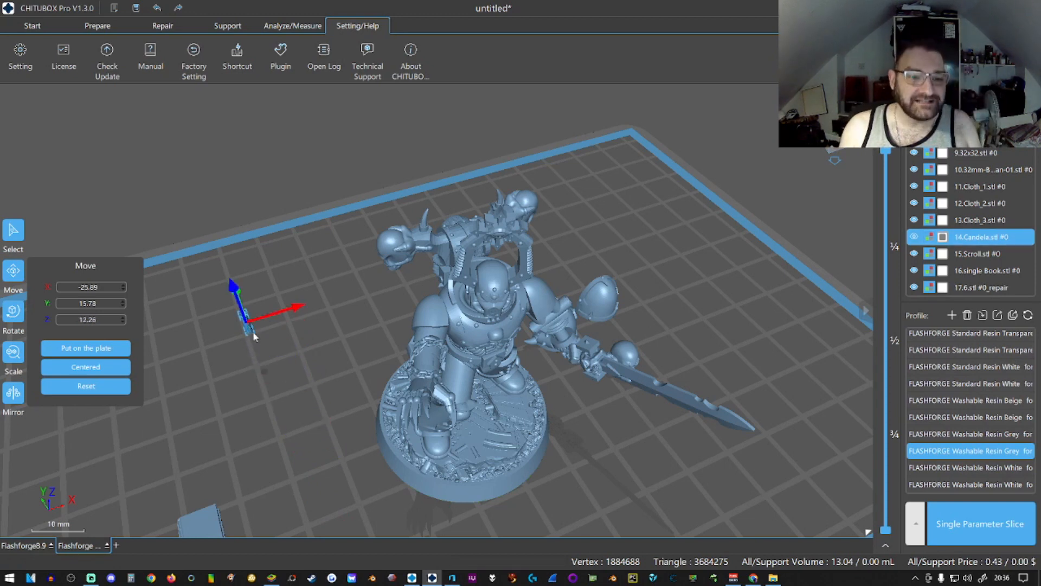
left_click_drag(247, 325, 366, 251)
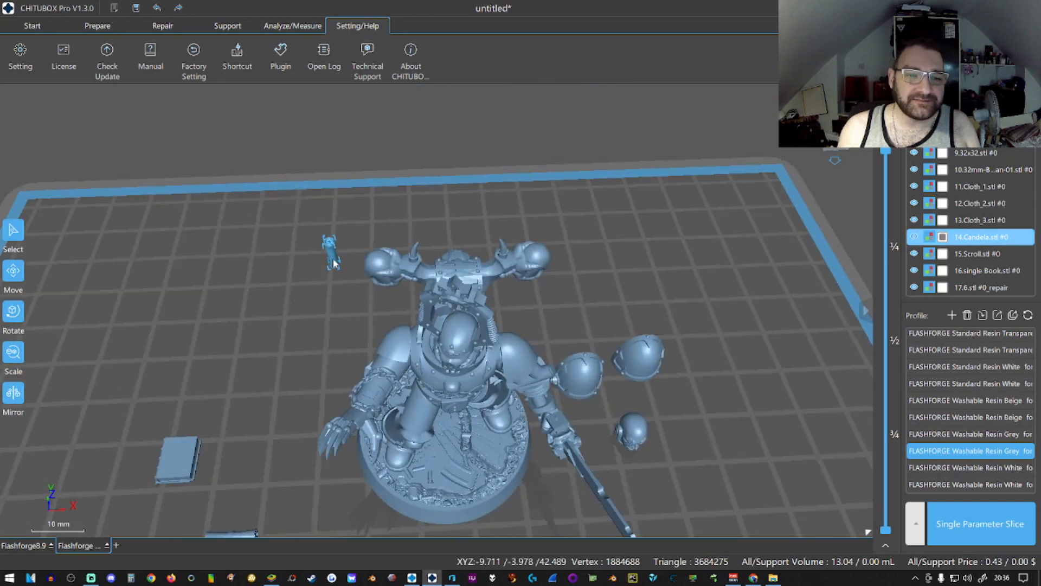
left_click(352, 255)
left_click_drag(375, 251, 380, 254)
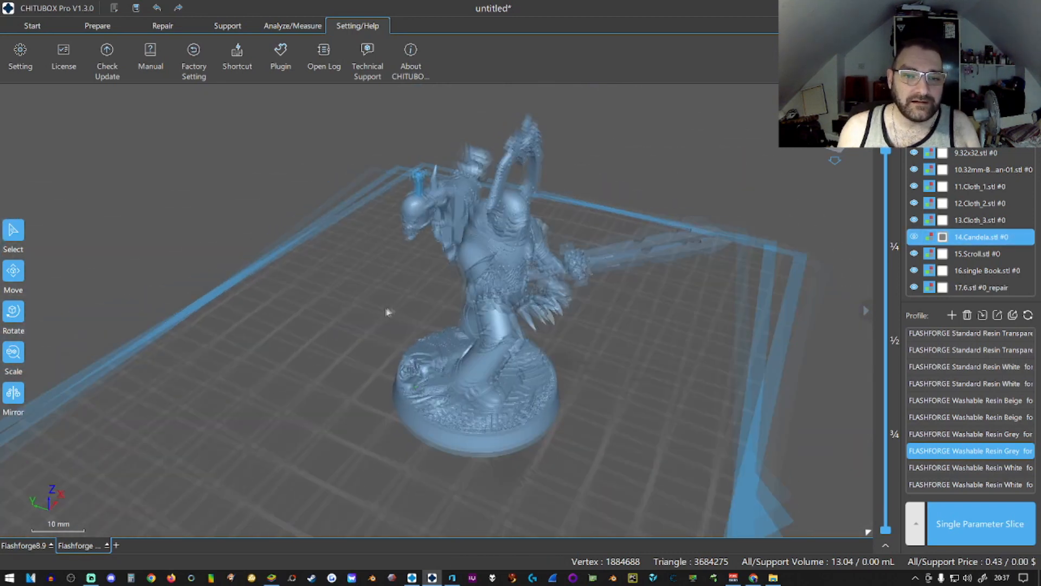
Seat the candle on top of the backpack's skull, adjusting it to about X -3.63, Y -3.73, Z 42.23.
scroll(413, 237, "up", 10)
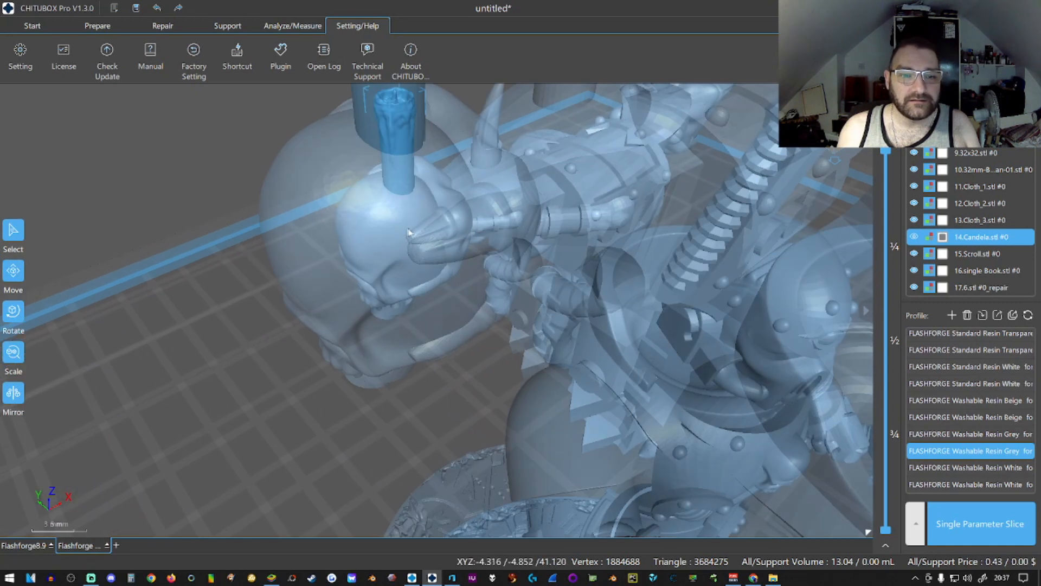
scroll(399, 258, "down", 8)
right_click_drag(394, 271, 397, 221)
key("m")
left_click_drag(396, 214, 390, 211)
right_click_drag(350, 310, 411, 274)
left_click_drag(442, 182, 436, 179)
left_click_drag(438, 98, 438, 109)
right_click_drag(439, 108, 343, 194)
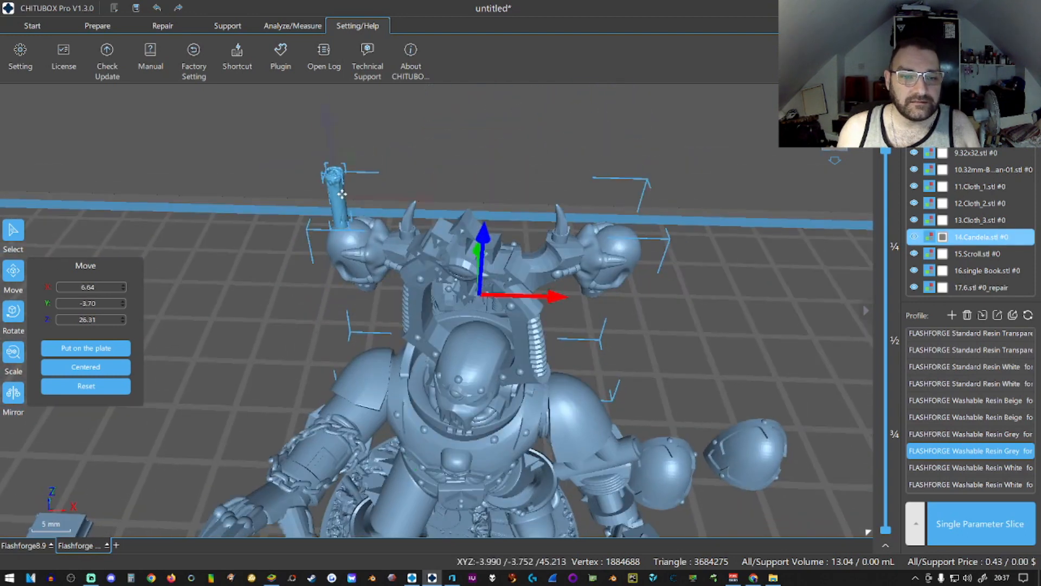
left_click(342, 194)
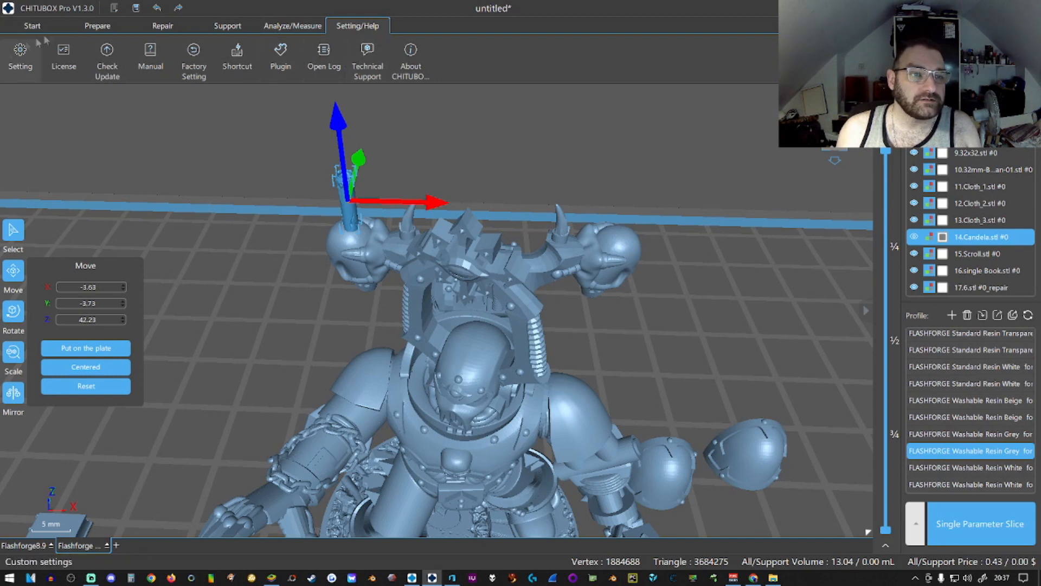
Look through the available tools and the quick shortcut reference for a way to duplicate the candle.
left_click(113, 27)
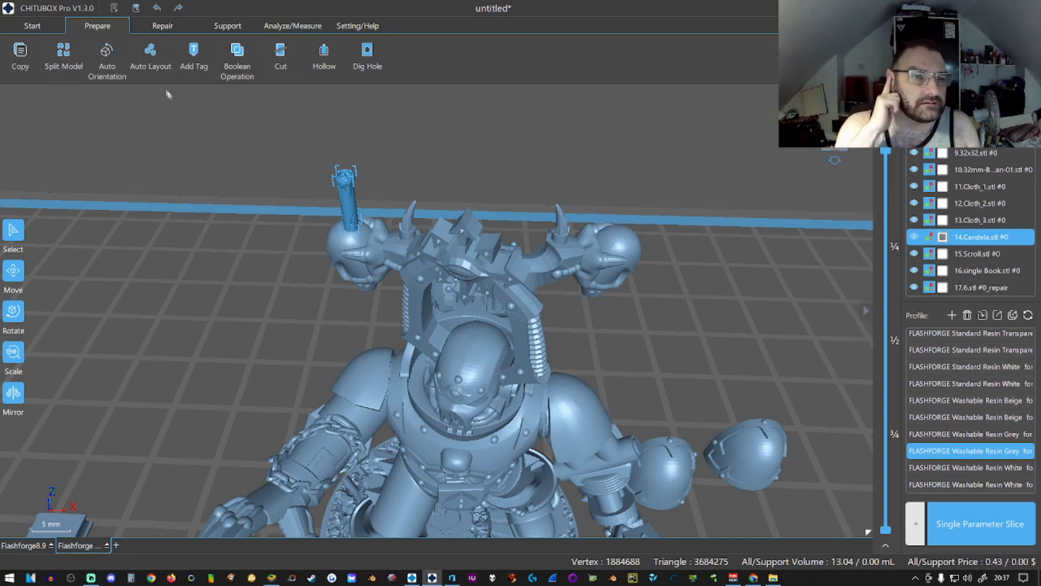
left_click(227, 27)
left_click(284, 28)
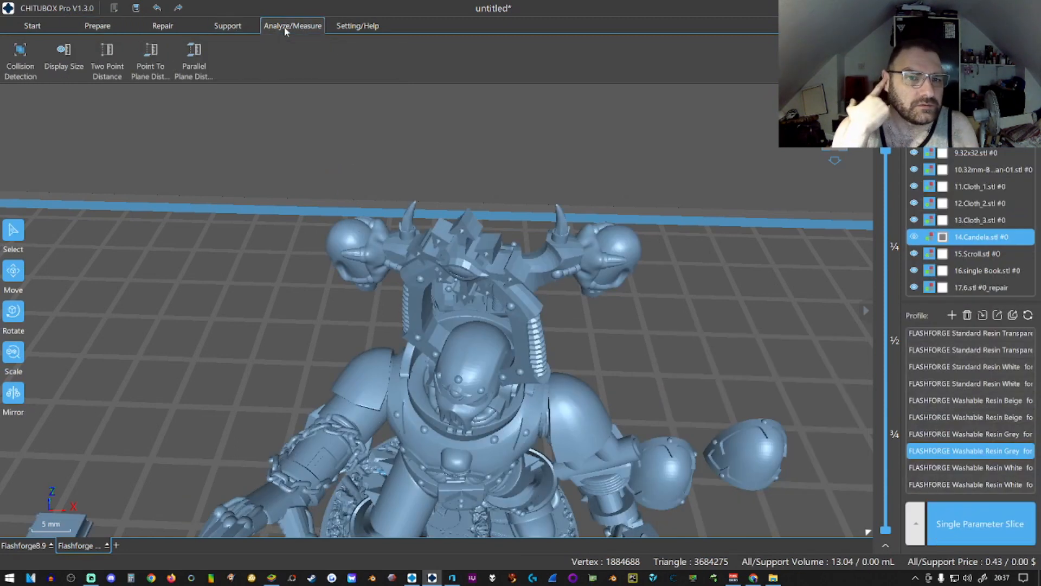
left_click(28, 27)
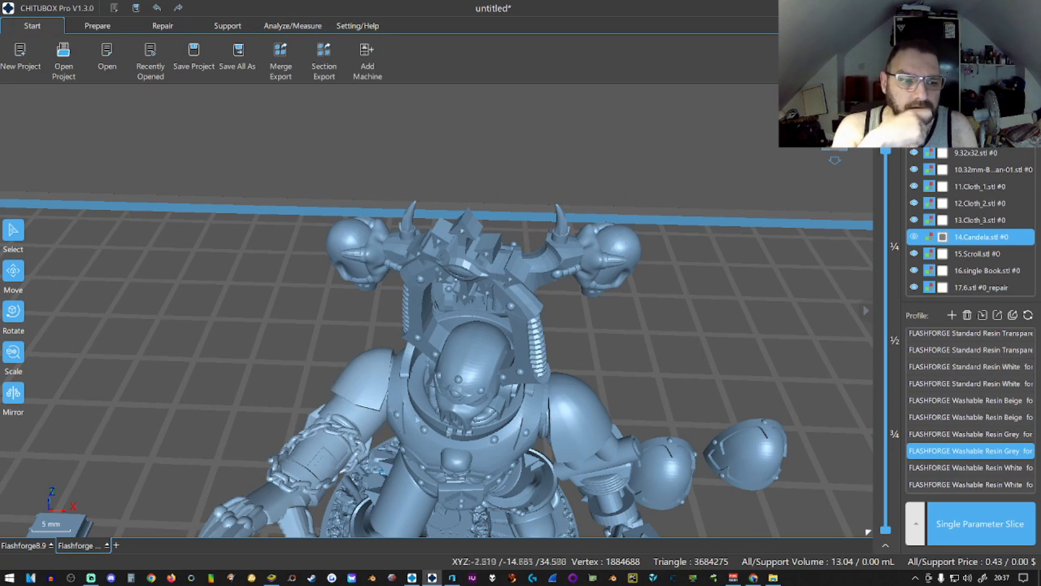
right_click(868, 534)
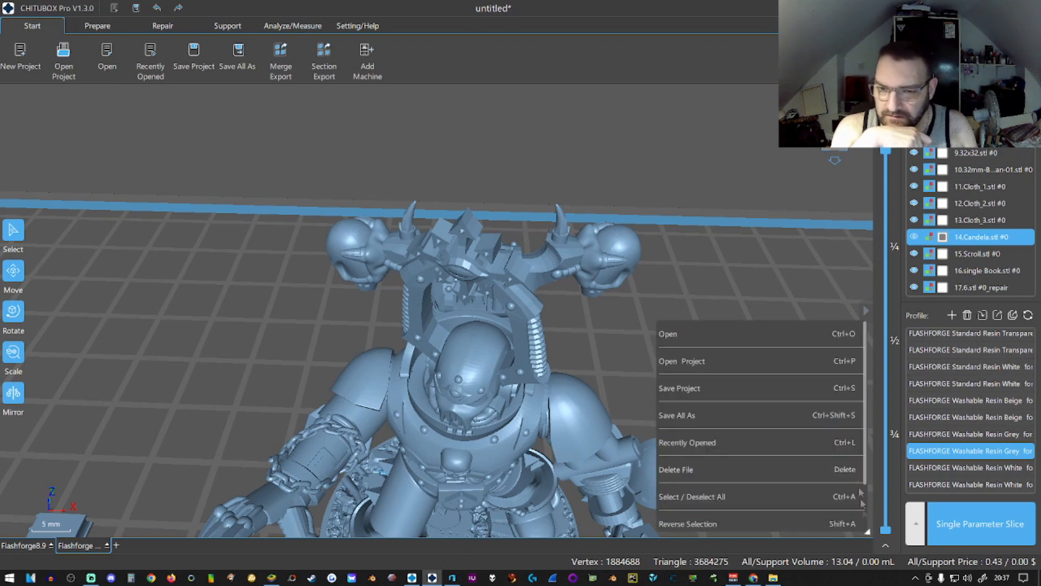
scroll(848, 454, "down", 3)
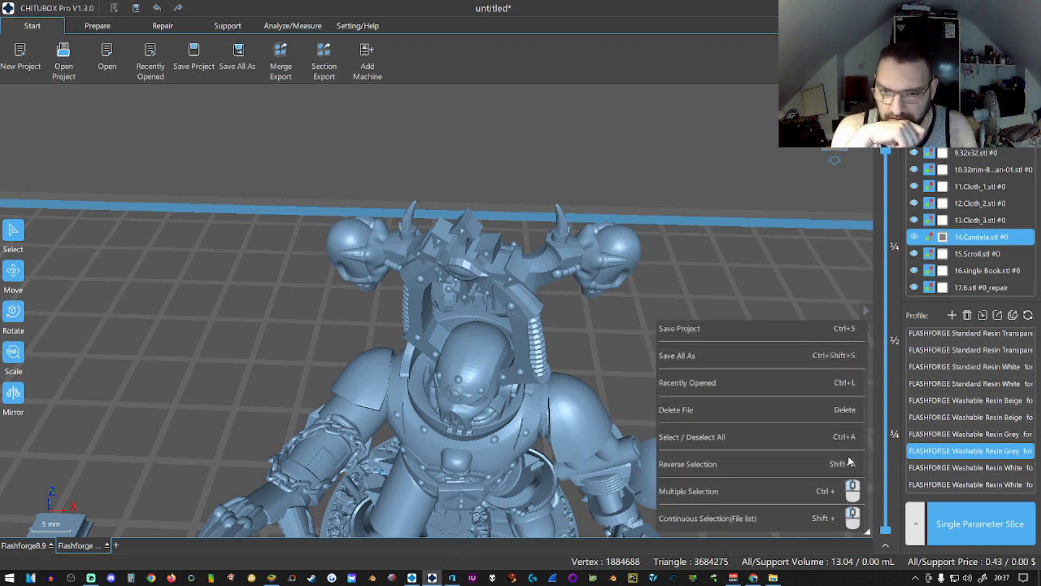
scroll(848, 458, "up", 3)
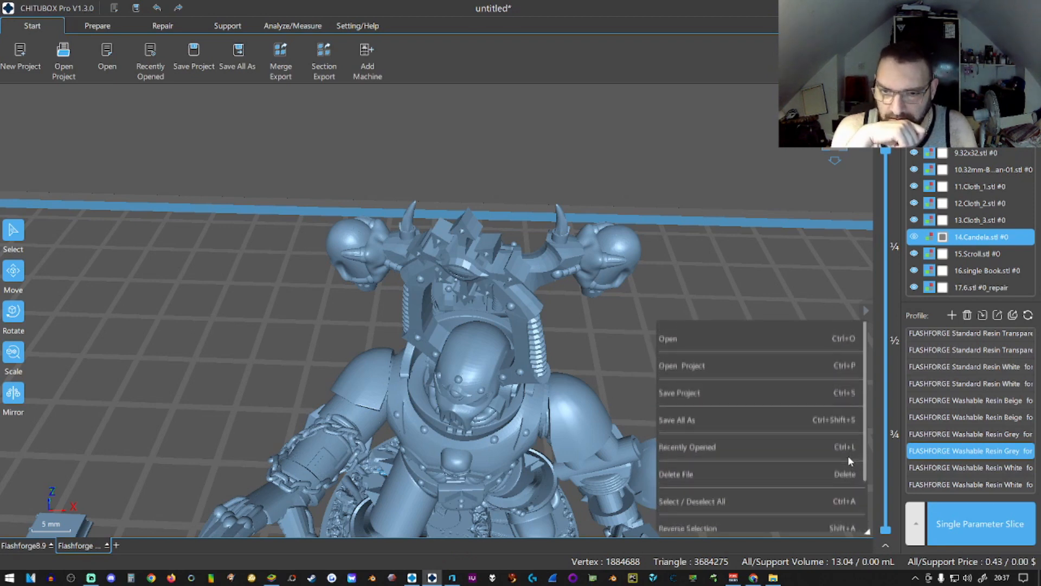
left_click(867, 534)
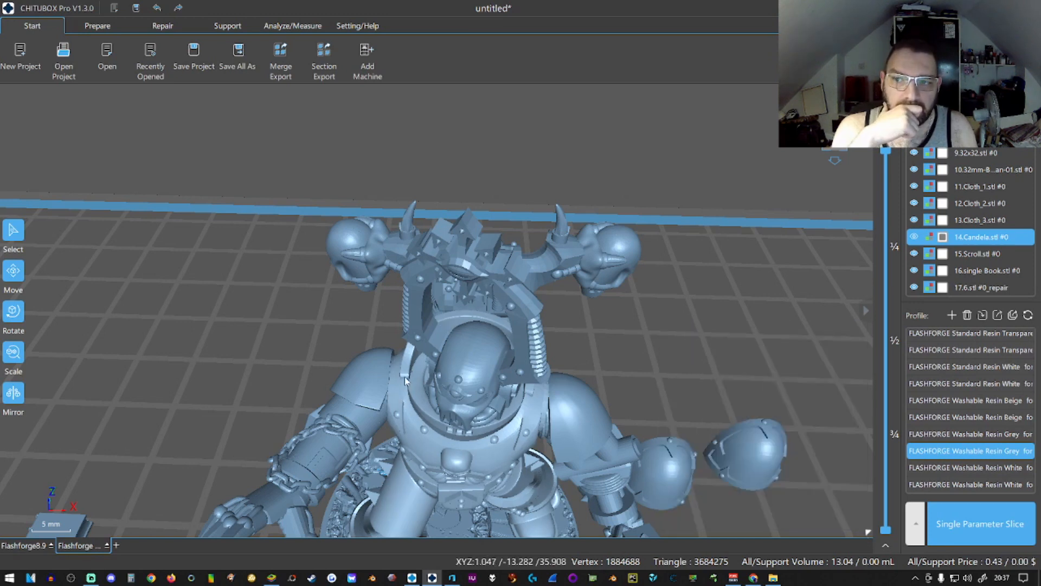
Shift the candle on the backpack's skull to about X -3.46, Y -3.35.
scroll(273, 364, "down", 5)
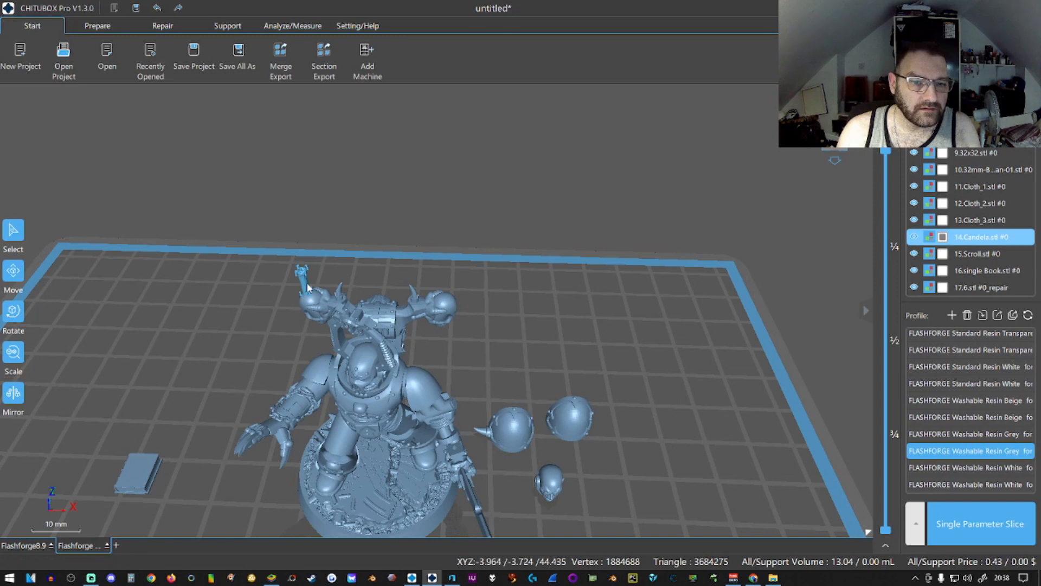
left_click(306, 287)
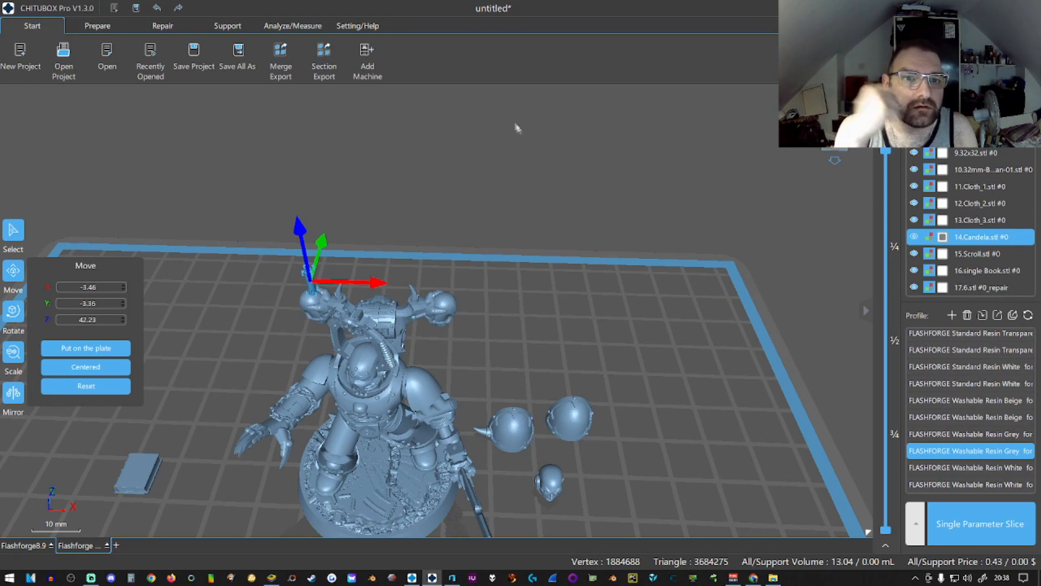
Check the File, Select, Edit and View shortcut lists for a copy and paste command, leaving them unchanged.
left_click(357, 25)
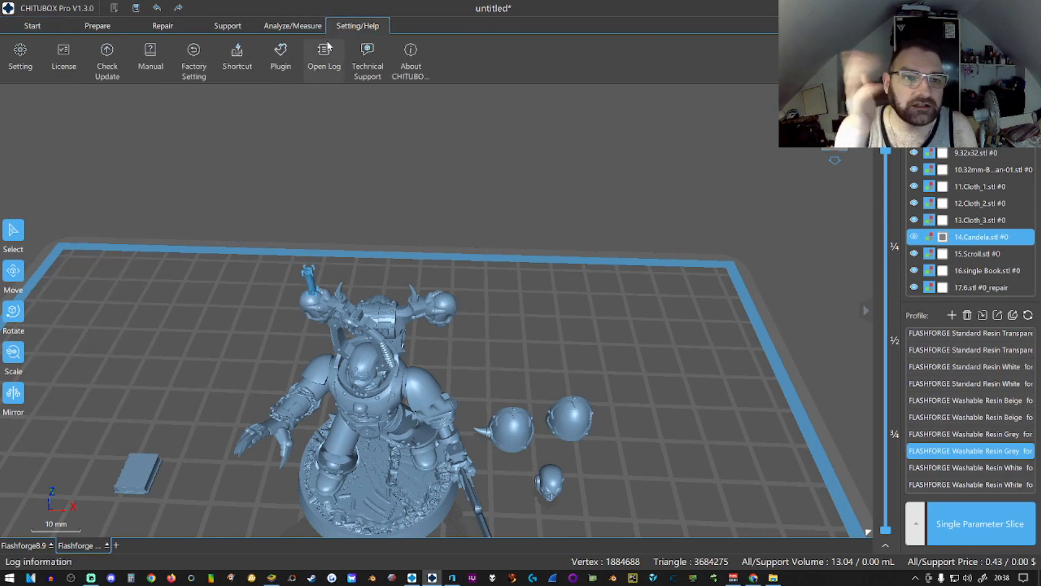
left_click(237, 57)
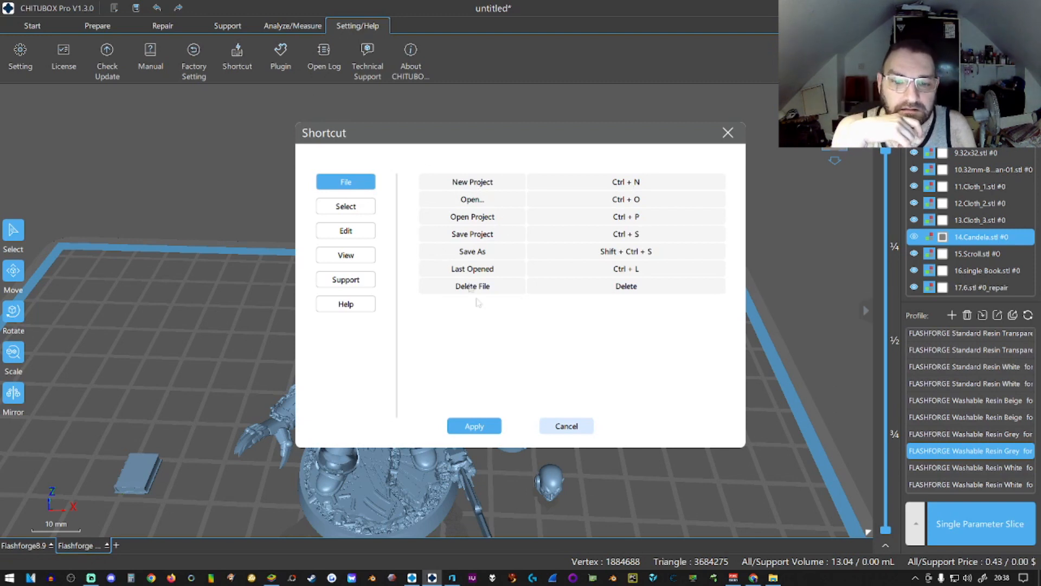
left_click(347, 209)
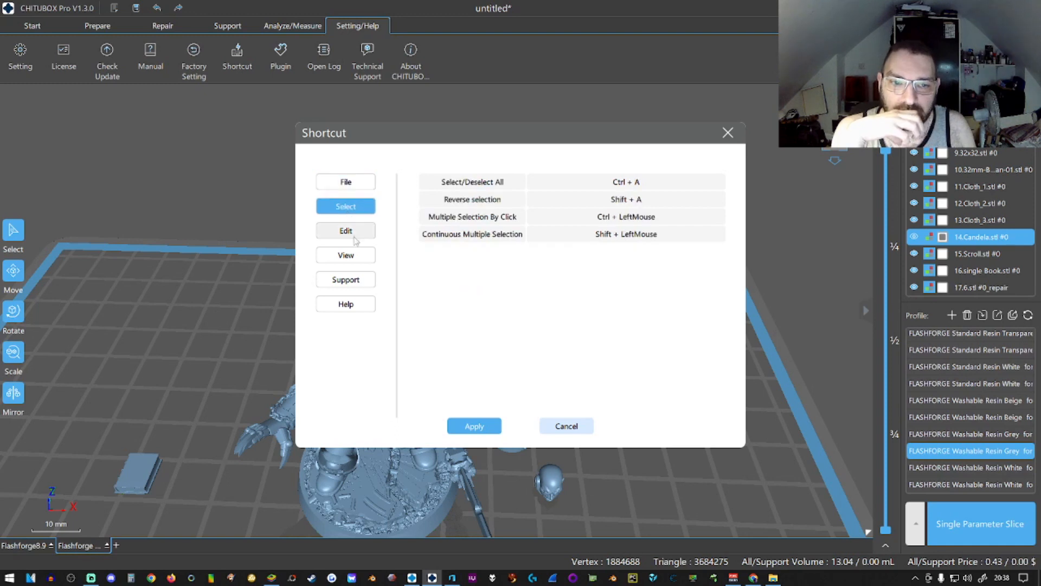
left_click(347, 233)
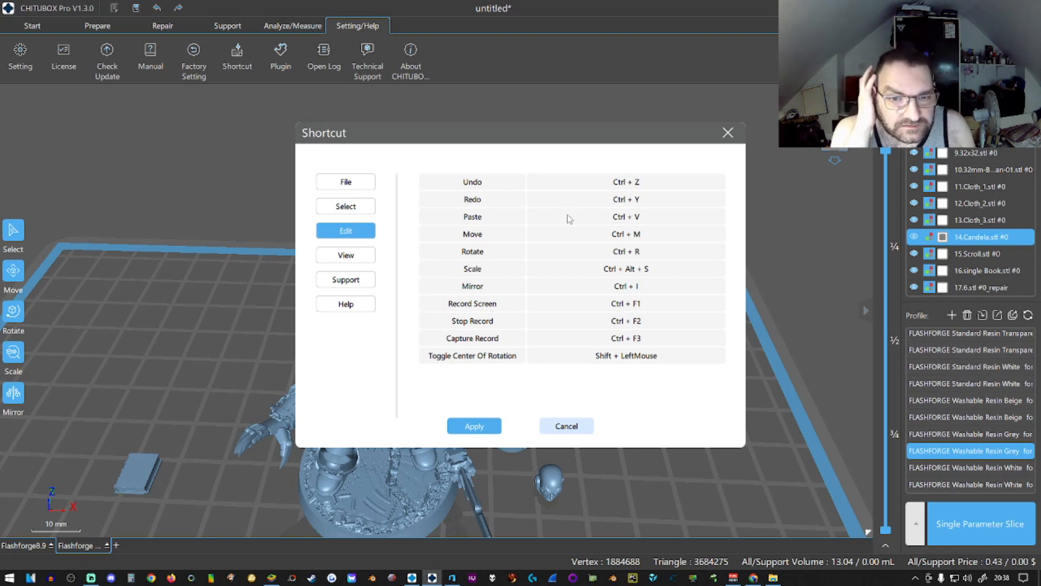
left_click(351, 255)
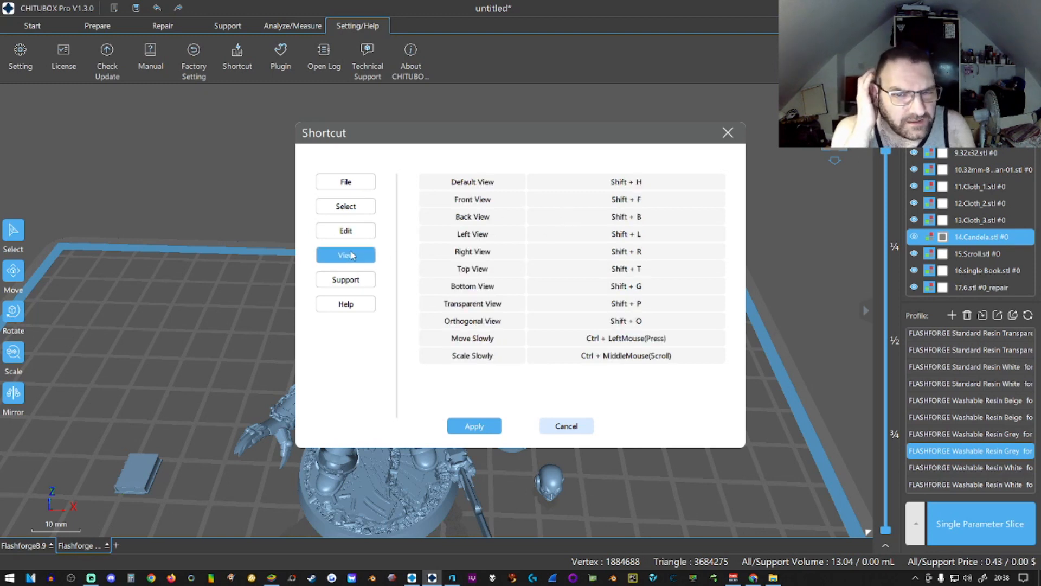
left_click(346, 182)
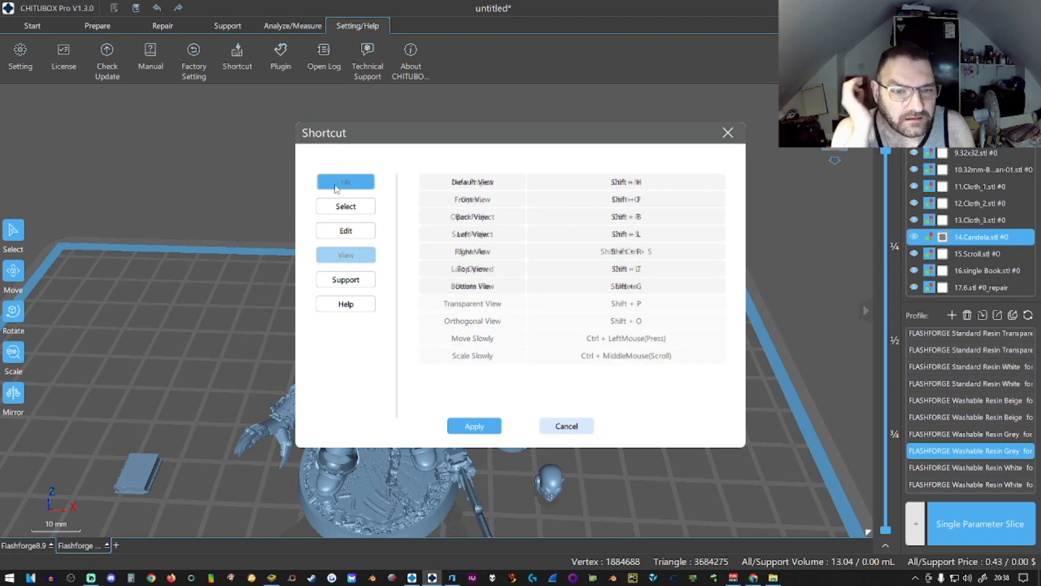
left_click(567, 426)
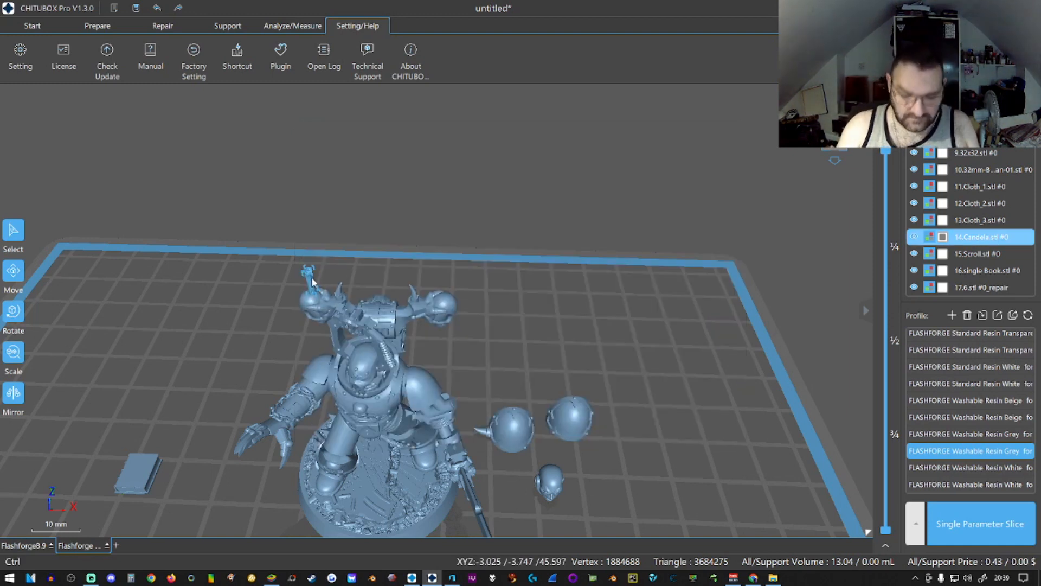
Duplicate the candle and carry the copy over to the backpack's other skull, at about X 17.8, Y -3.1, Z 42.23.
left_click(321, 302)
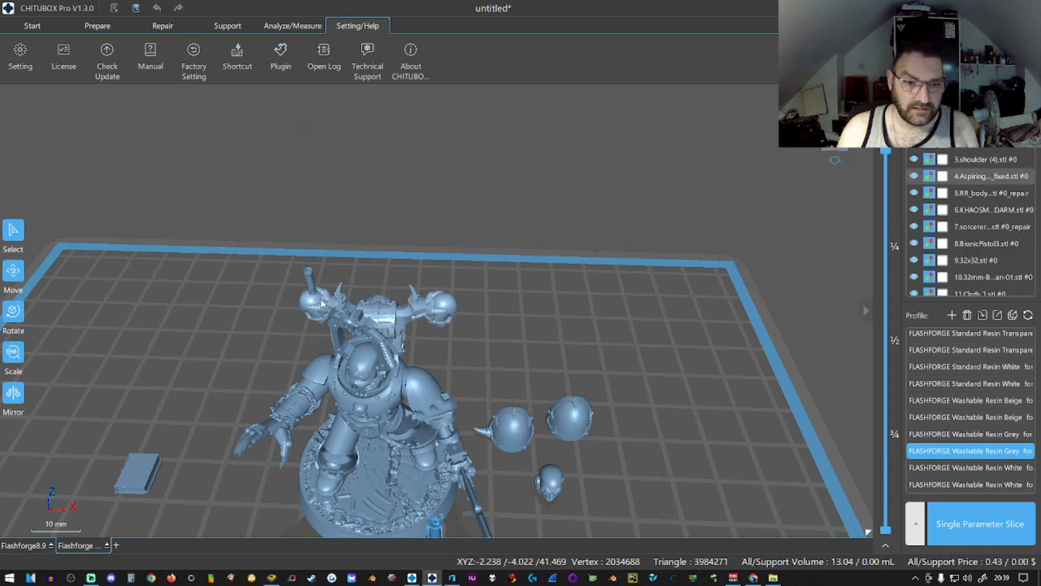
scroll(233, 328, "down", 2)
middle_click_drag(244, 372, 378, 258)
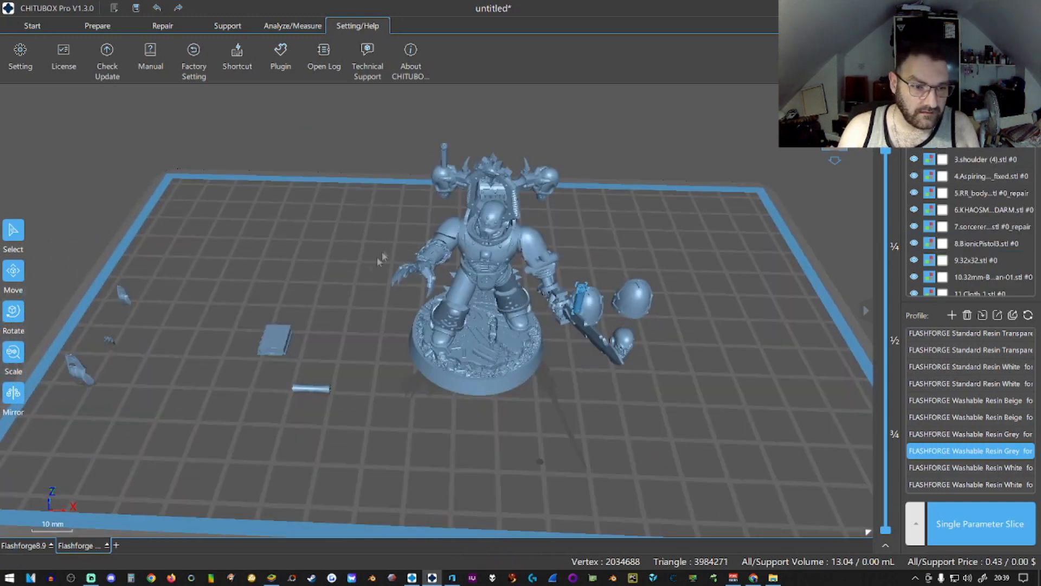
scroll(337, 341, "down", 2)
middle_click_drag(344, 360, 280, 328)
right_click_drag(327, 373, 300, 380)
left_click_drag(328, 313, 417, 200)
right_click_drag(455, 289, 255, 280)
scroll(477, 227, "up", 3)
left_click(374, 244)
left_click(255, 279)
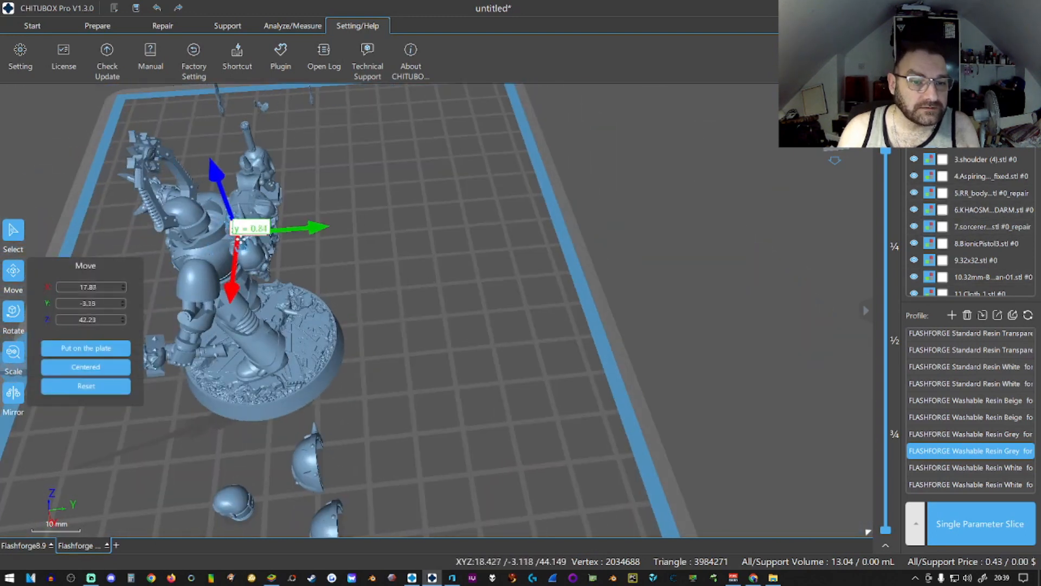
Fine-tune the copied candle so it stands on top of the backpack's skull above the sword arm.
right_click_drag(304, 320, 380, 272)
left_click(360, 253)
left_click_drag(359, 255, 358, 257)
right_click_drag(292, 391, 302, 338)
scroll(293, 339, "down", 3)
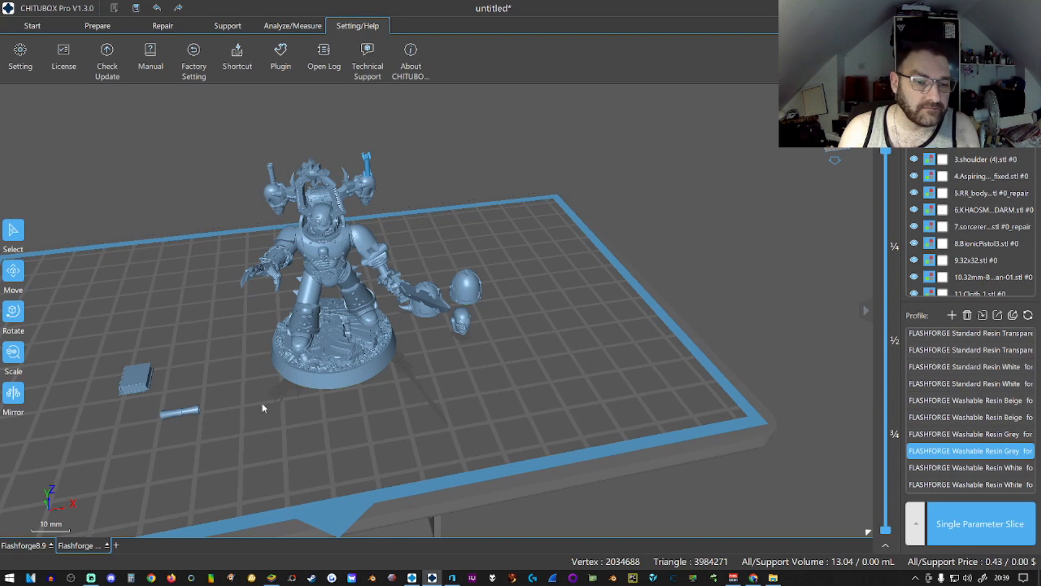
Move the scroll and the book across the plate to the sword side of the miniature.
left_click_drag(177, 415, 446, 383)
right_click_drag(184, 430, 239, 426)
left_click_drag(199, 422, 527, 304)
right_click_drag(417, 381, 353, 392)
Bring the three small cloth pieces closer together on the clawed-arm side of the miniature.
middle_click_drag(81, 334, 237, 307)
mouse_move(234, 307)
right_mouse_down()
mouse_move(249, 326)
mouse_move(233, 303)
right_mouse_up()
left_click_drag(126, 350, 379, 362)
left_click_drag(151, 290, 361, 283)
right_click_drag(293, 324, 249, 348)
left_click_drag(176, 246, 305, 282)
right_click_drag(244, 342, 284, 345)
left_click_drag(432, 398, 352, 430)
right_click_drag(353, 430, 266, 353)
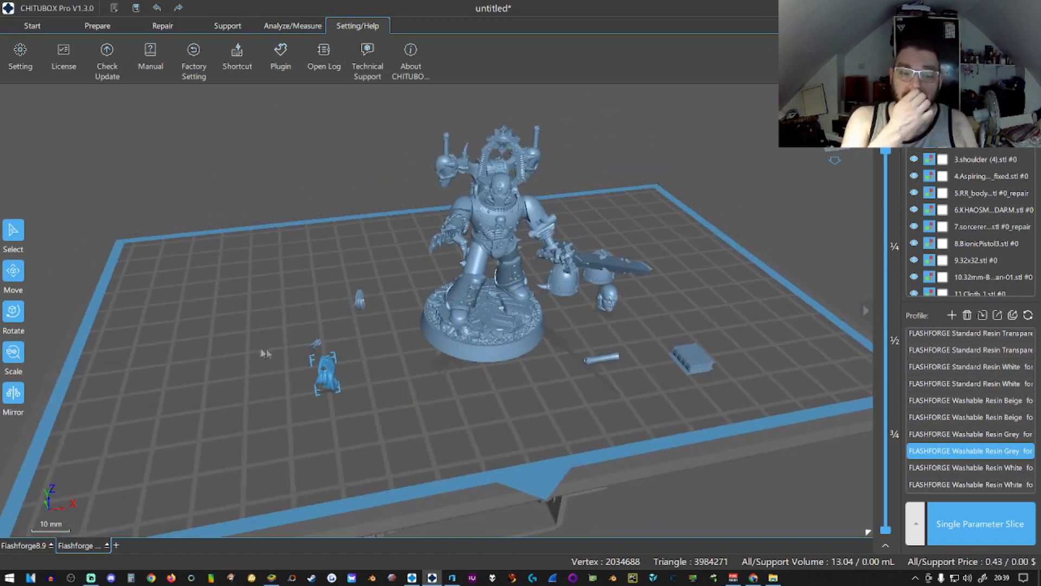
Move Cloth_1 to about X -38.51, Y 19.22, and scale it uniformly to about 467.90 %.
left_click_drag(364, 305, 316, 280)
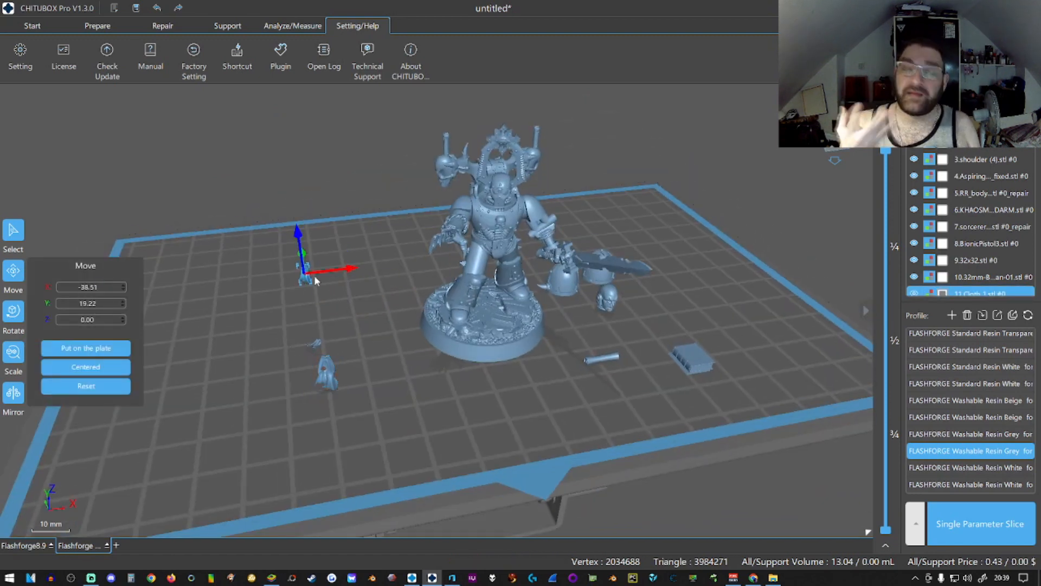
left_click(15, 362)
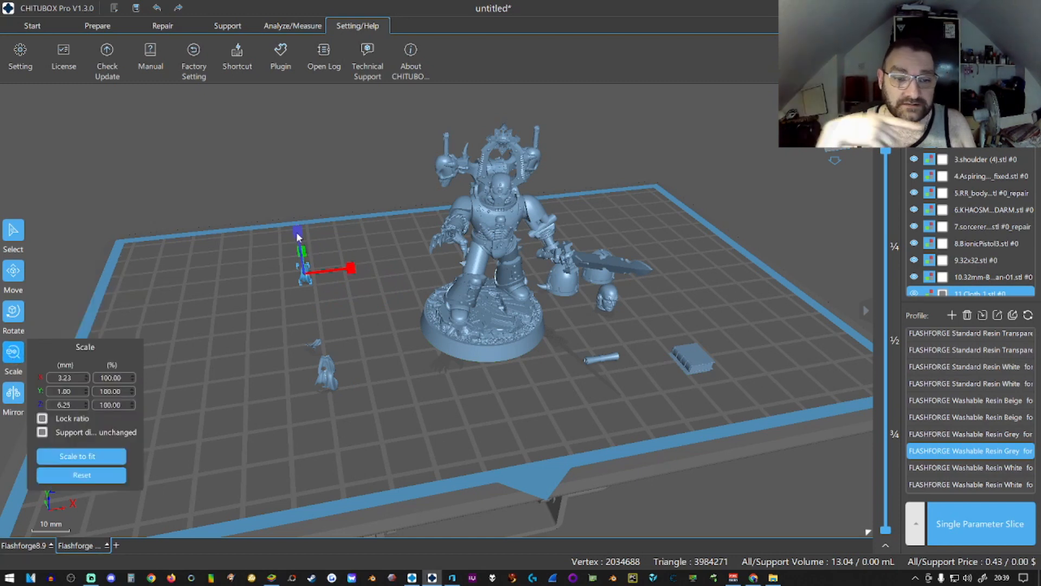
left_click_drag(296, 232, 302, 216)
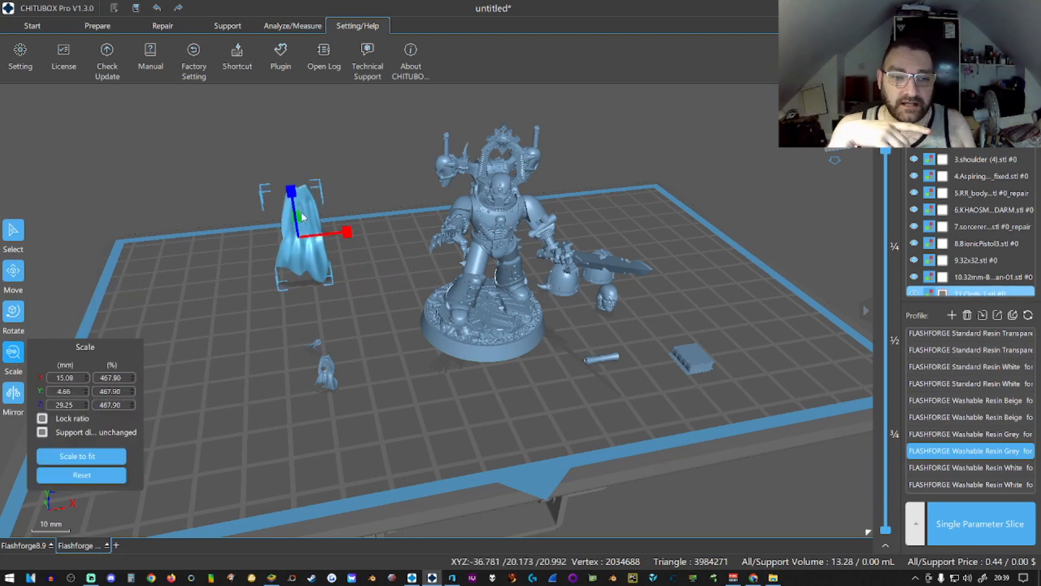
Try the enlarged cloth piece against the miniature to judge its fit.
right_click_drag(303, 214, 289, 249)
left_click_drag(290, 248, 484, 245)
right_click_drag(391, 276, 472, 282)
left_click_drag(445, 224, 466, 219)
right_click_drag(400, 291, 383, 342)
left_click_drag(462, 236, 455, 293)
right_click_drag(473, 398, 386, 400)
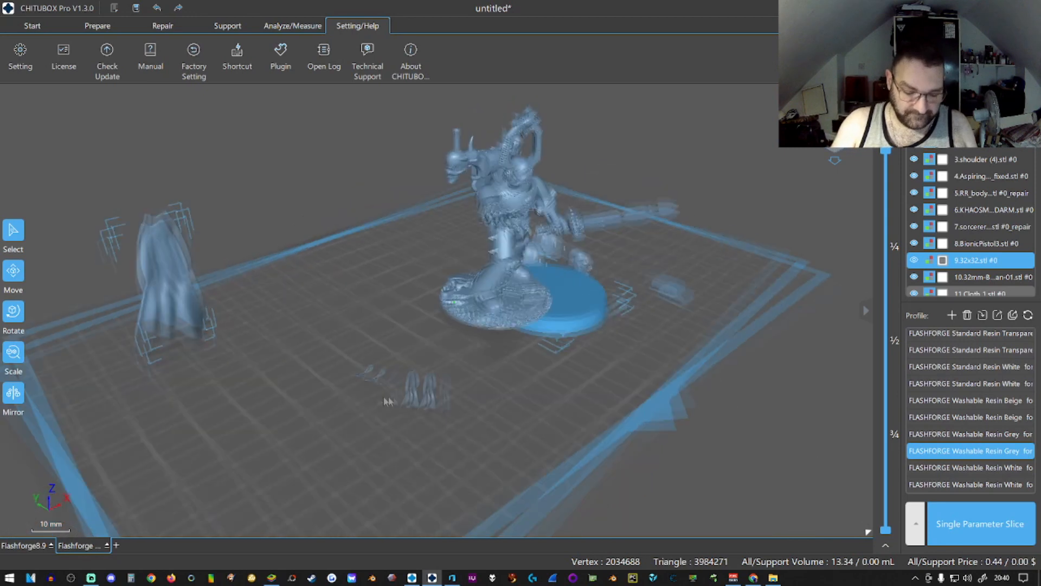
left_click(222, 260)
Move the smallest cloth piece in front of the large one, and uniformly enlarge it and the remaining cloth piece.
left_click_drag(325, 351, 236, 386)
left_click(14, 354)
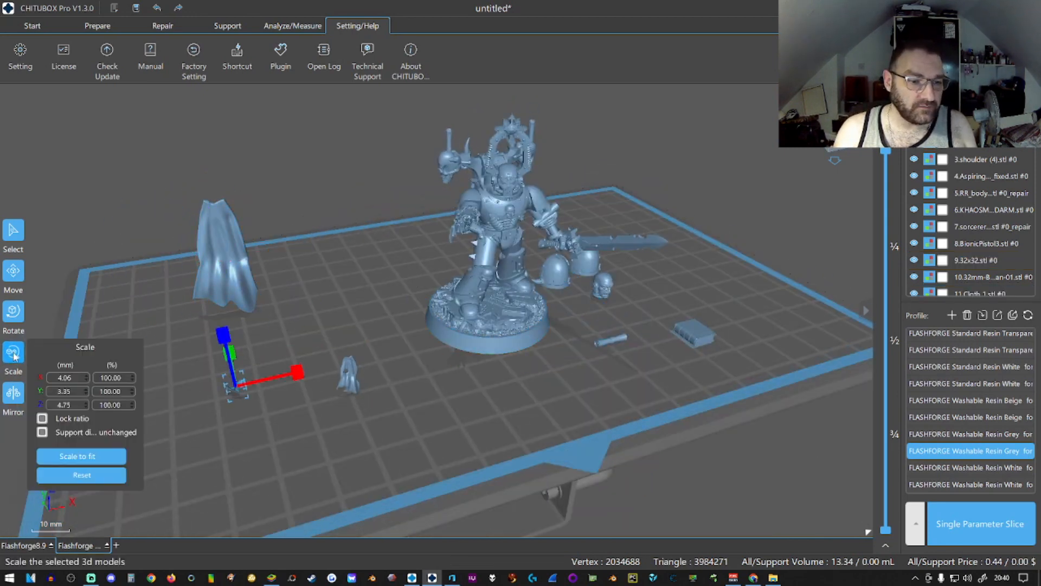
mouse_move(227, 336)
left_mouse_down()
mouse_move(223, 299)
mouse_move(228, 321)
left_mouse_up()
left_click(348, 378)
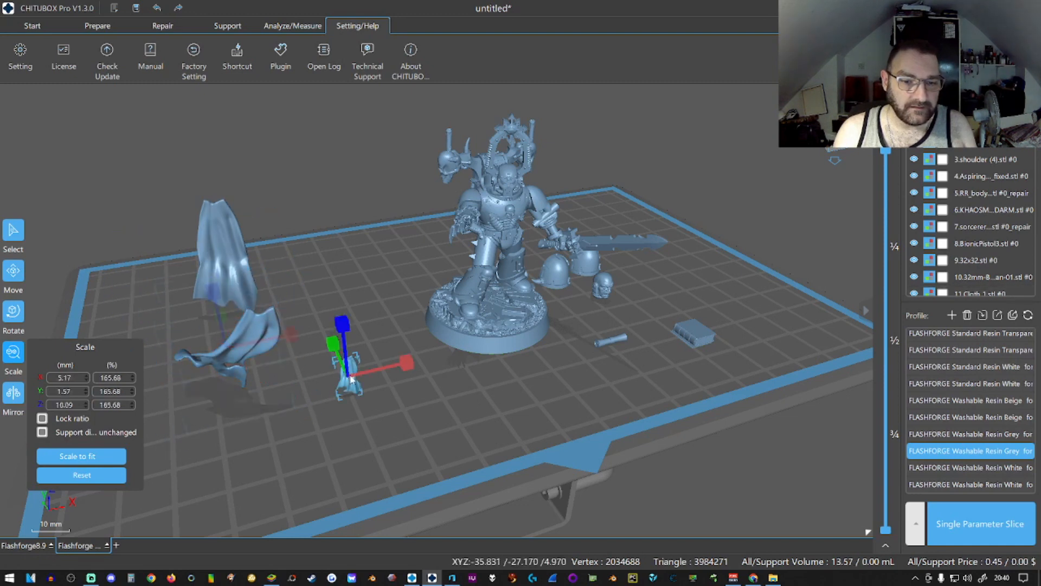
left_click_drag(340, 324, 340, 310)
Move a loose shoulder pad to about X 48.48, Y -14.75, and rotate it about Z in +45° increments until its opening faces the miniature.
right_click_drag(412, 372, 332, 374)
left_click_drag(508, 414, 433, 437)
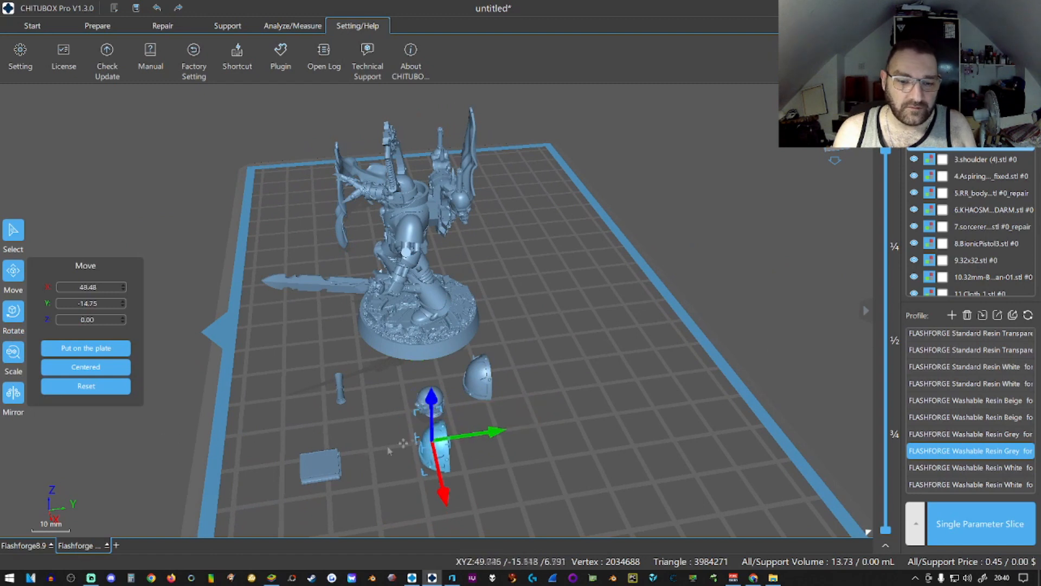
left_click(20, 316)
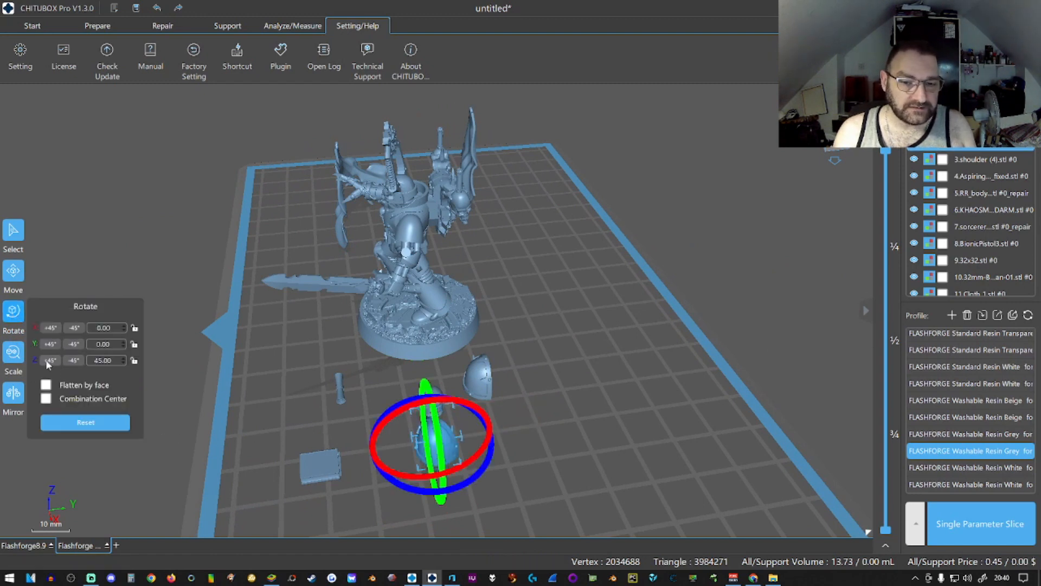
left_click(17, 270)
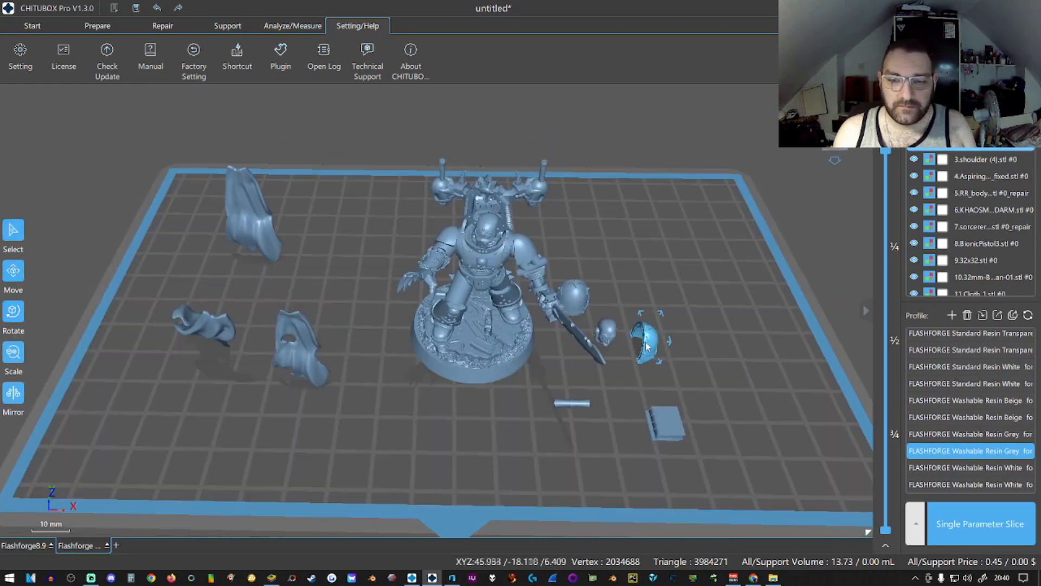
Carry the rotated shoulder pad over to the sword arm and lift it to shoulder height.
left_click_drag(647, 347, 586, 227)
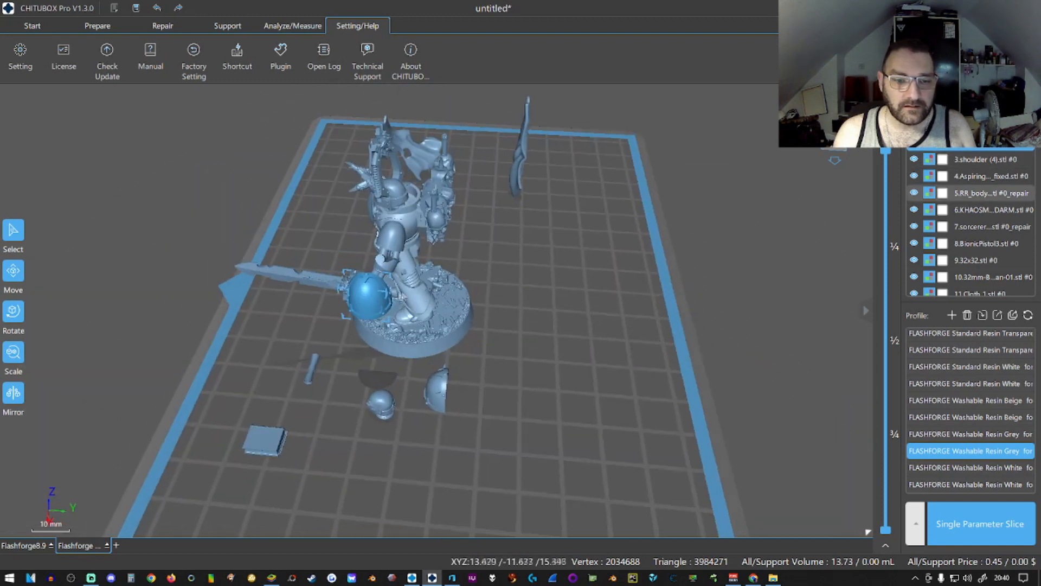
left_click_drag(373, 297, 394, 263)
left_click_drag(388, 212, 387, 191)
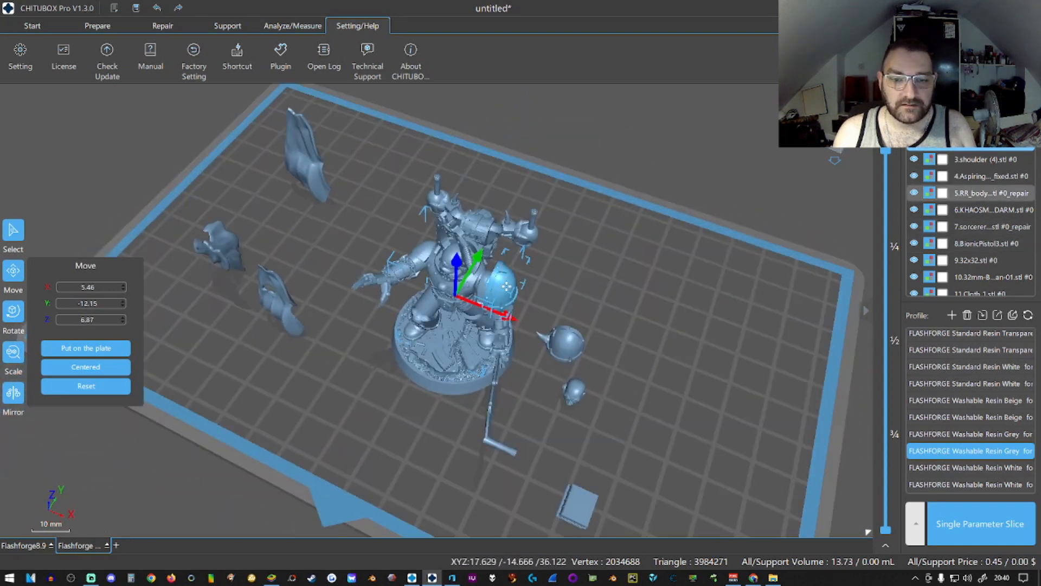
Shift the shoulder pad against the sword arm's shoulder and rotate it -25° about Y to follow the arm.
left_click_drag(506, 286, 499, 282)
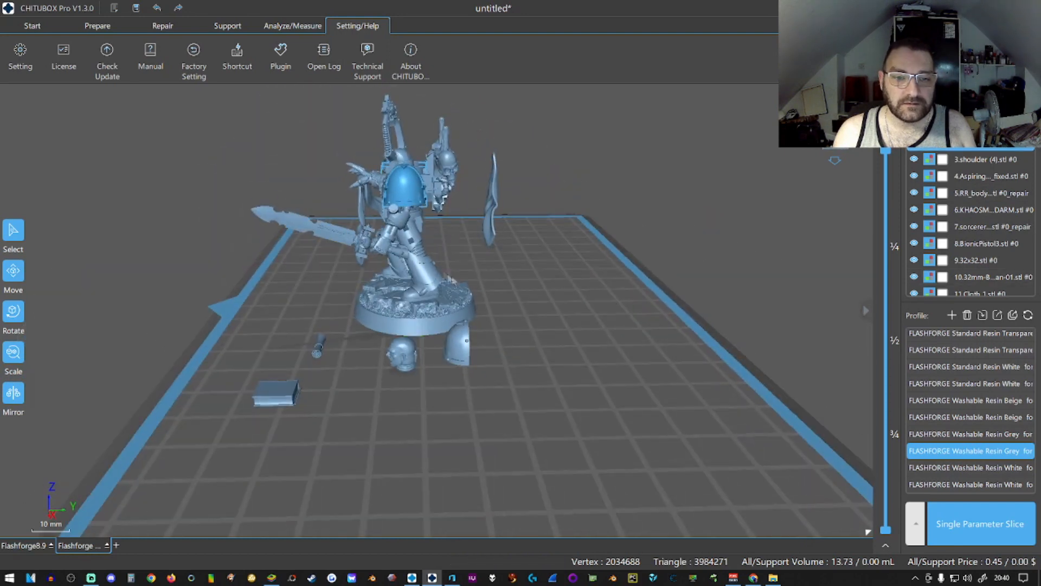
left_click_drag(399, 191, 401, 187)
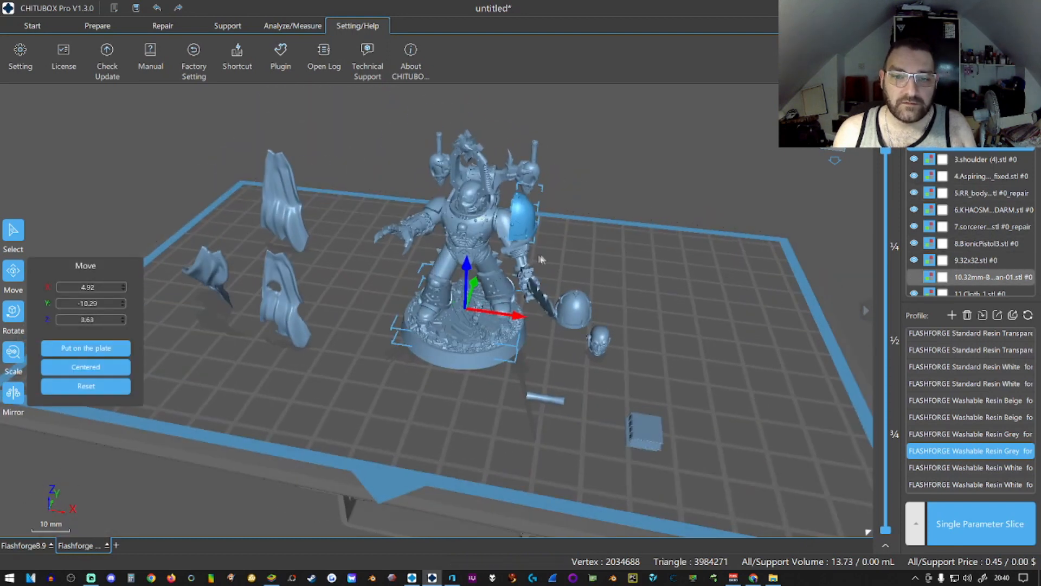
left_click(17, 320)
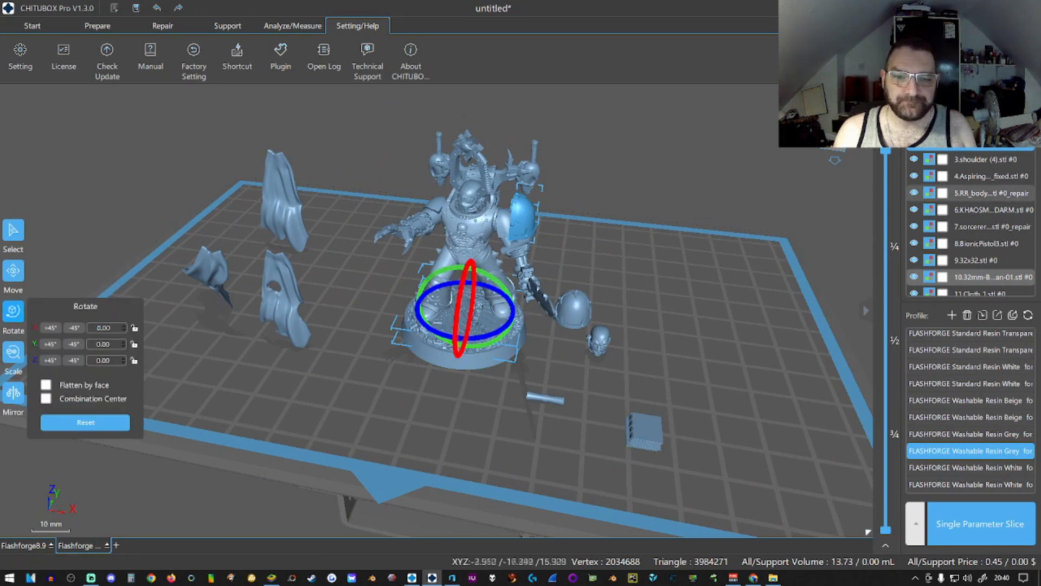
left_click(522, 220)
mouse_move(510, 162)
left_mouse_down()
mouse_move(484, 177)
mouse_move(493, 167)
left_mouse_up()
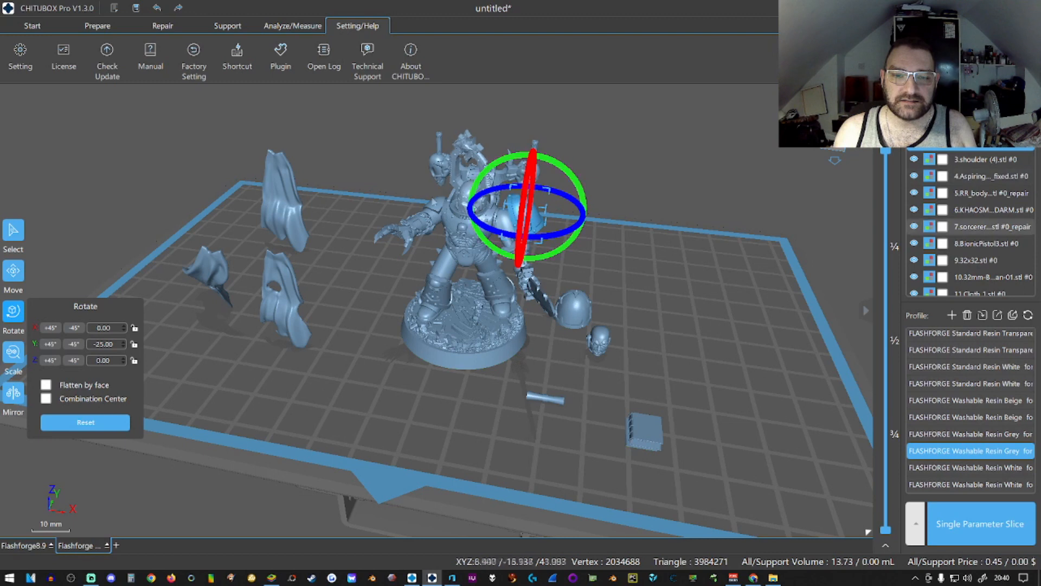
Seat the tilted shoulder pad on the sword arm at about X 14.45, Y -13.34, Z 30.26.
left_click(12, 271)
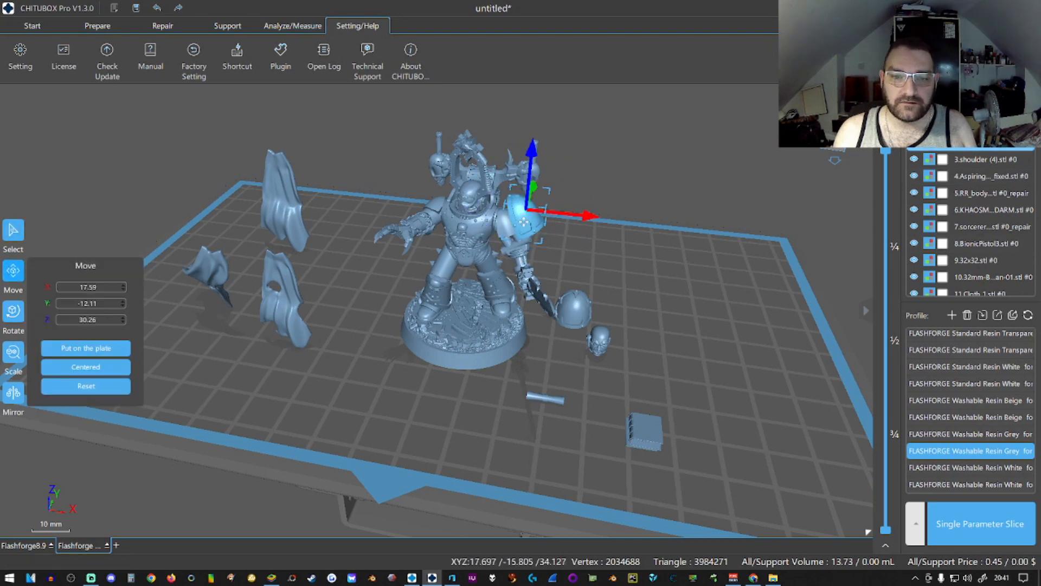
left_click_drag(509, 223, 511, 222)
mouse_move(510, 244)
right_mouse_down()
mouse_move(442, 272)
mouse_move(409, 266)
mouse_move(508, 276)
mouse_move(505, 304)
mouse_move(488, 293)
mouse_move(499, 259)
right_mouse_up()
left_click_drag(499, 259, 493, 252)
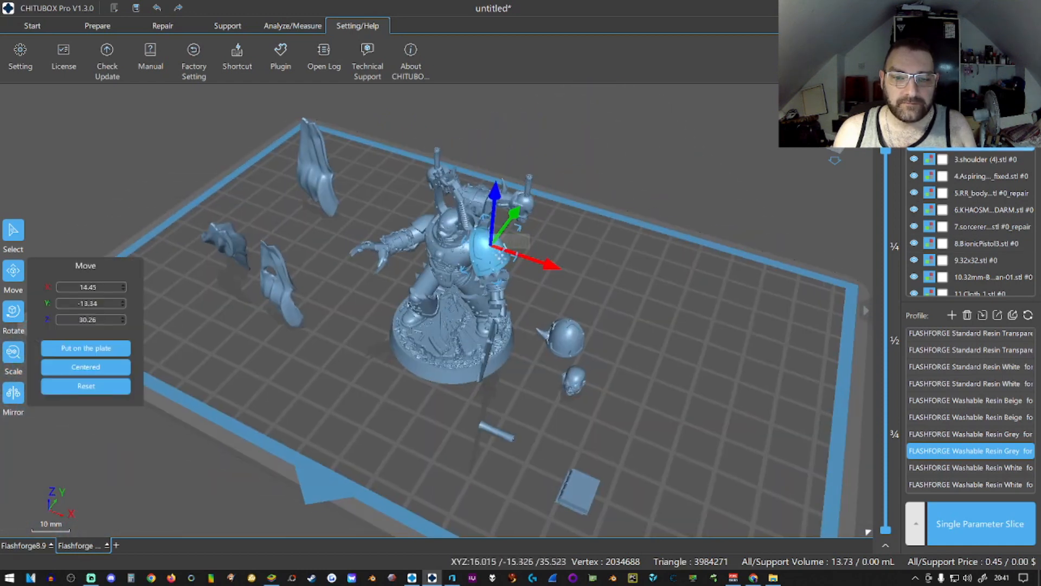
Move the second shoulder pad to the clawed-arm side at about X -17.56, Y -13.35, and rotate it -90° about Z.
left_click_drag(559, 328, 373, 299)
right_click_drag(373, 298, 303, 379)
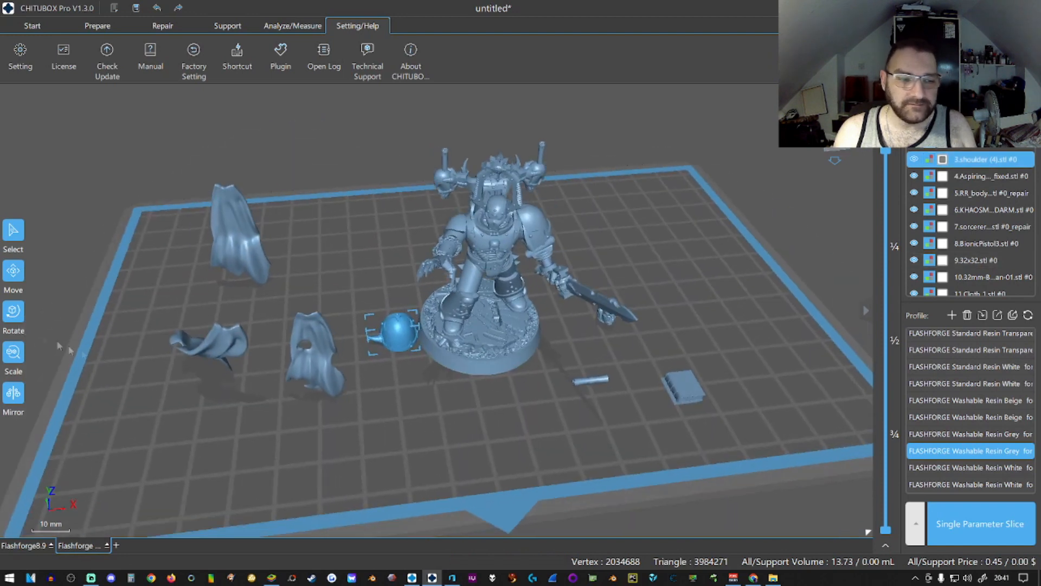
left_click(16, 317)
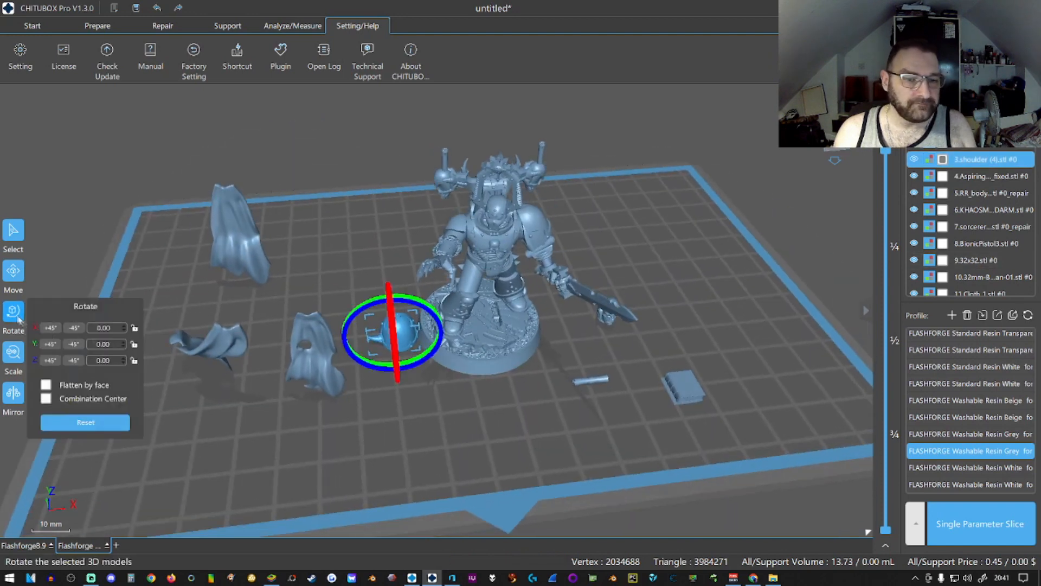
left_click(55, 359)
left_click(74, 362)
left_click(74, 362)
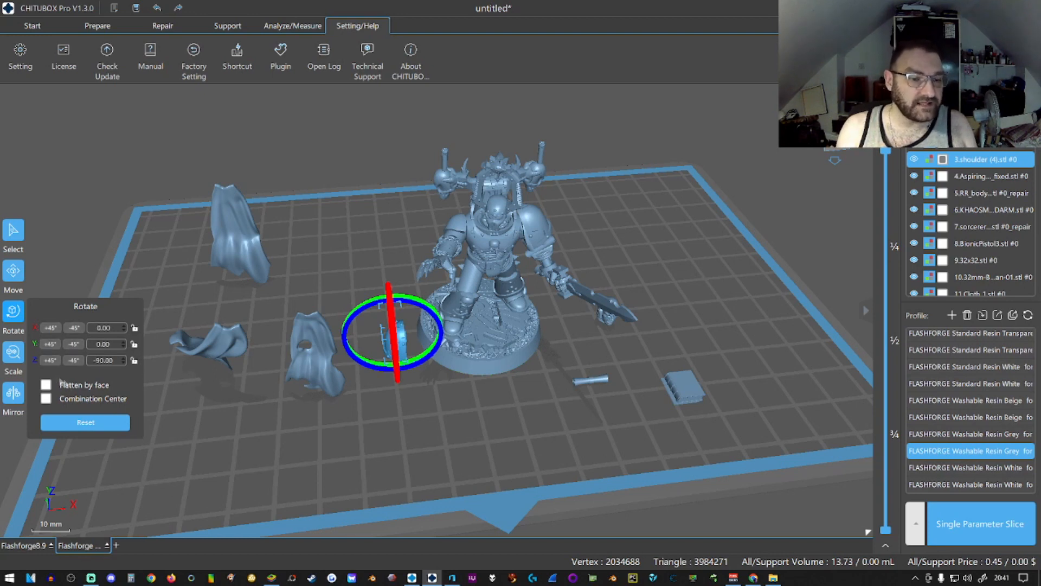
Raise the second shoulder pad beside the clawed arm to about Y -13.59, Z 20.62.
left_click(13, 271)
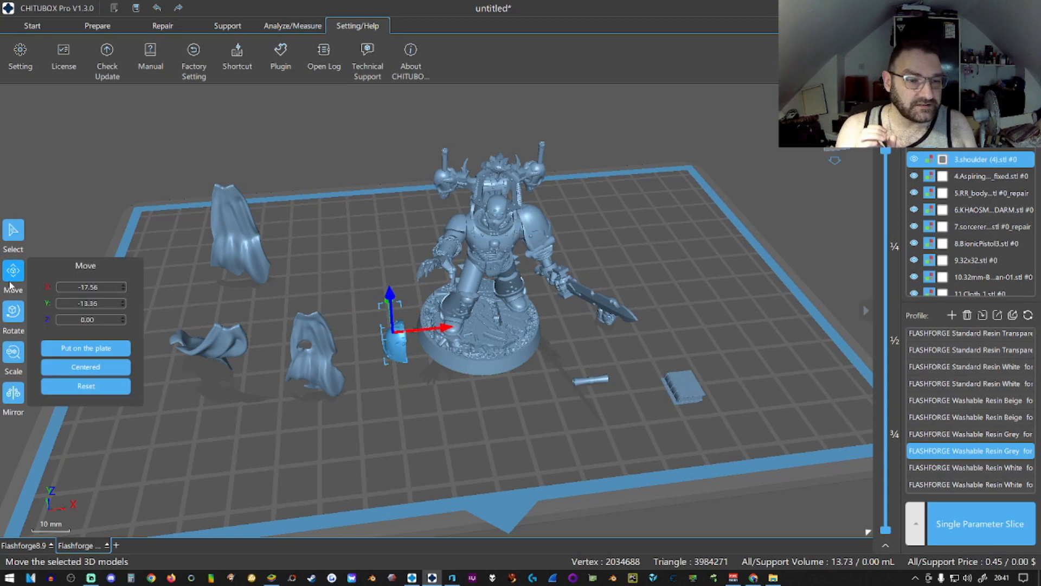
left_click_drag(387, 296, 207, 317)
left_click(13, 271)
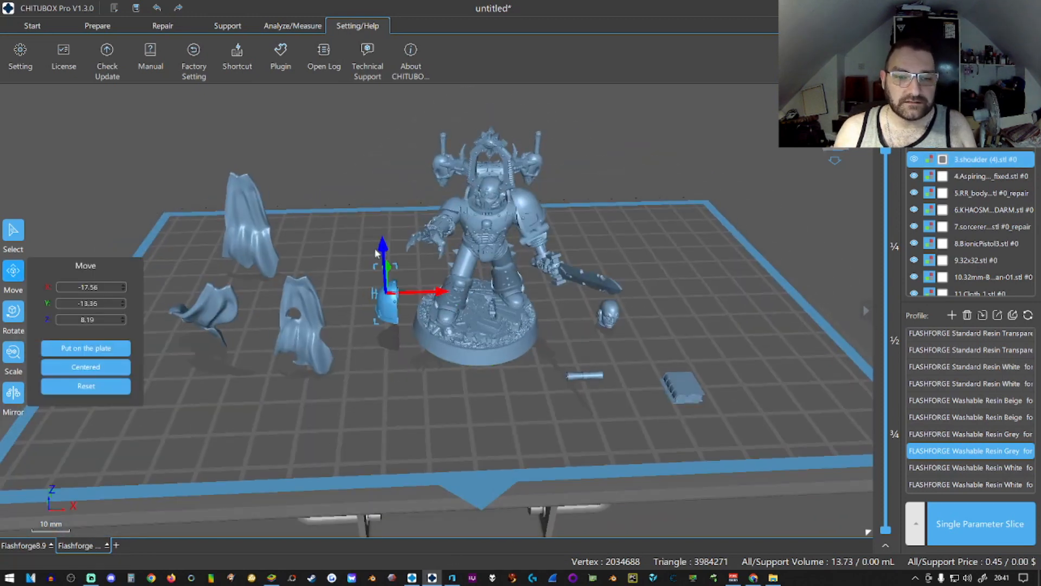
left_click(376, 250)
left_click(391, 299)
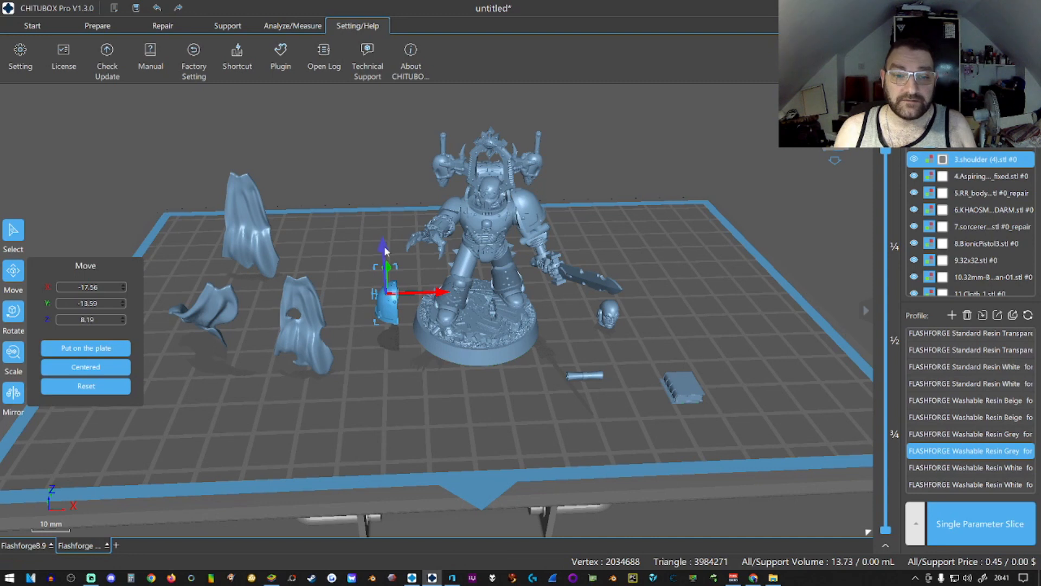
left_click_drag(386, 242, 385, 180)
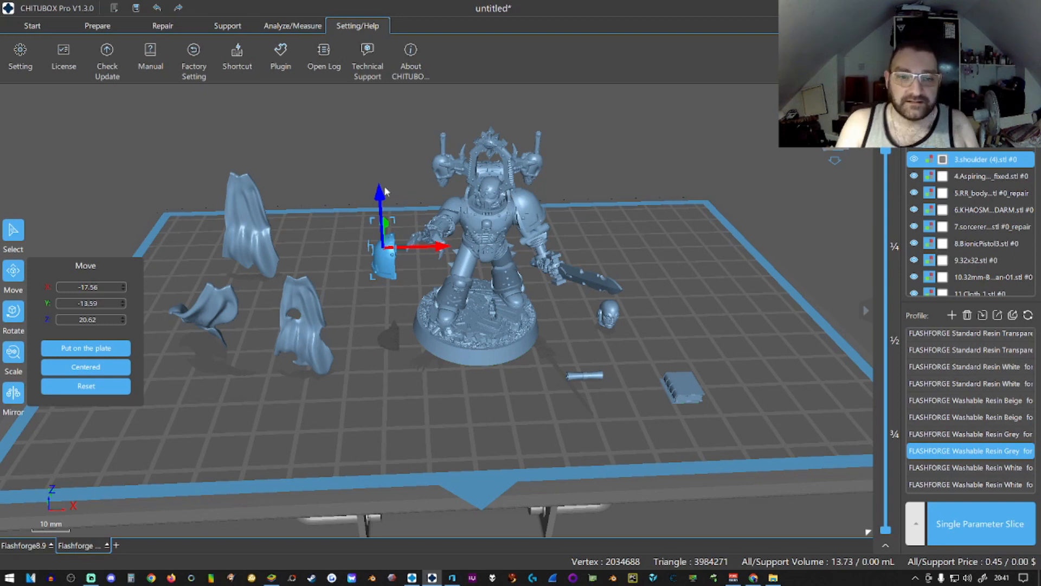
Lift the second shoulder pad further and bring it in against the clawed arm's shoulder.
right_click_drag(369, 344, 442, 360)
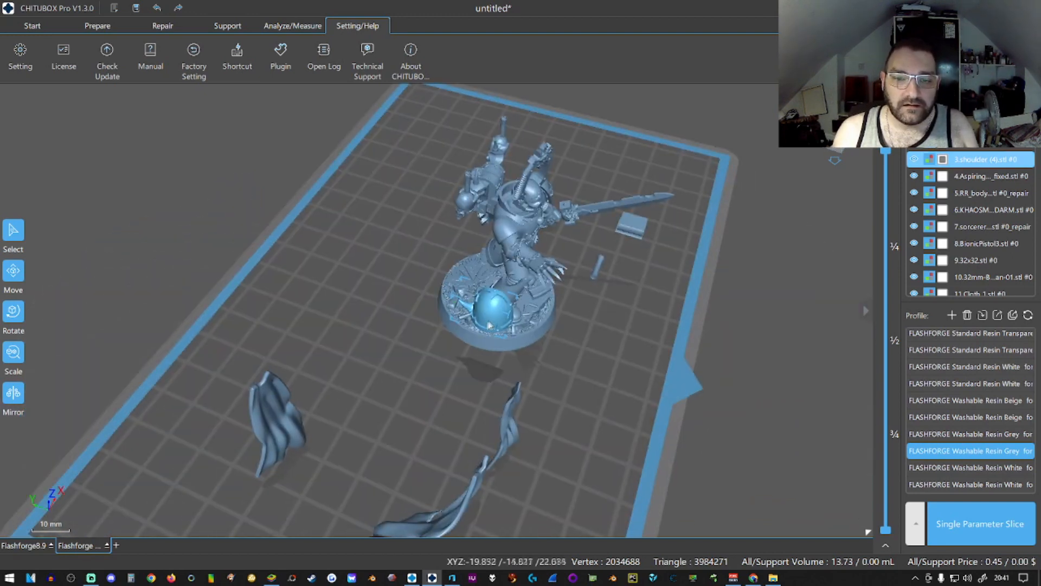
left_click(491, 307)
left_click_drag(487, 269, 489, 227)
left_click_drag(500, 287, 505, 240)
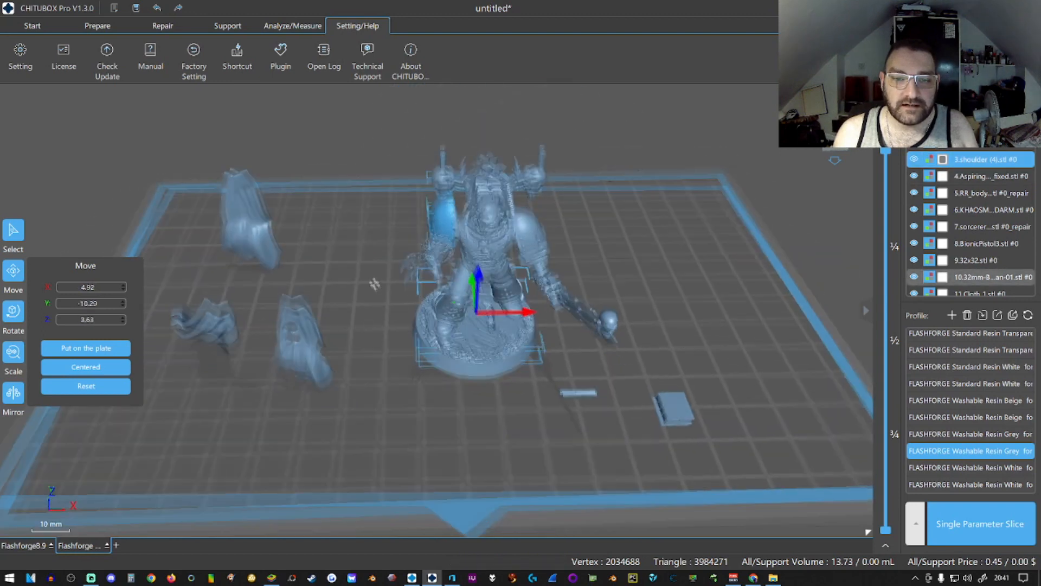
Rotate the second shoulder pad -45° about X, leaving the round base in its original orientation.
left_click(13, 312)
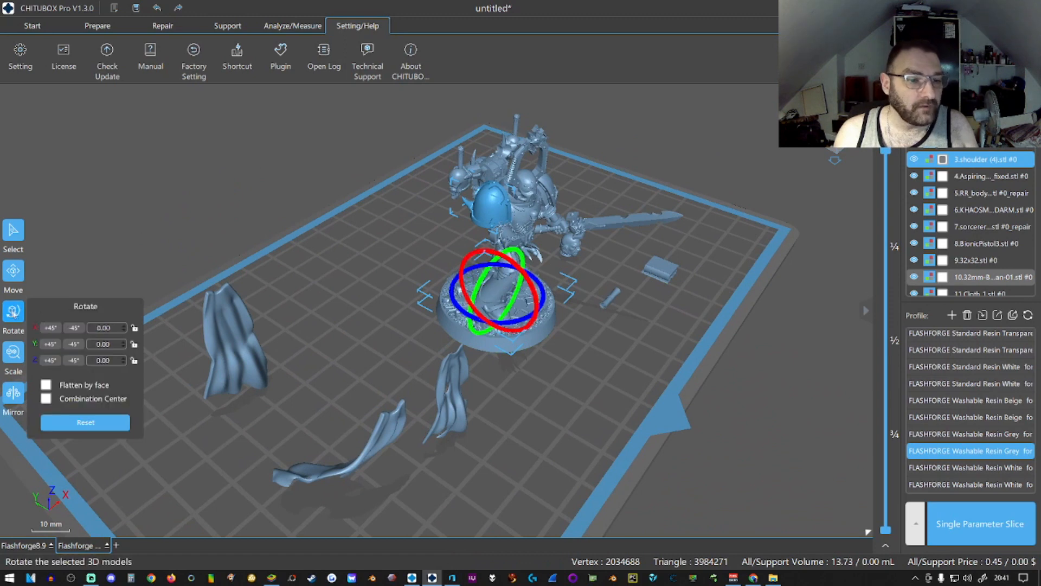
left_click(50, 328)
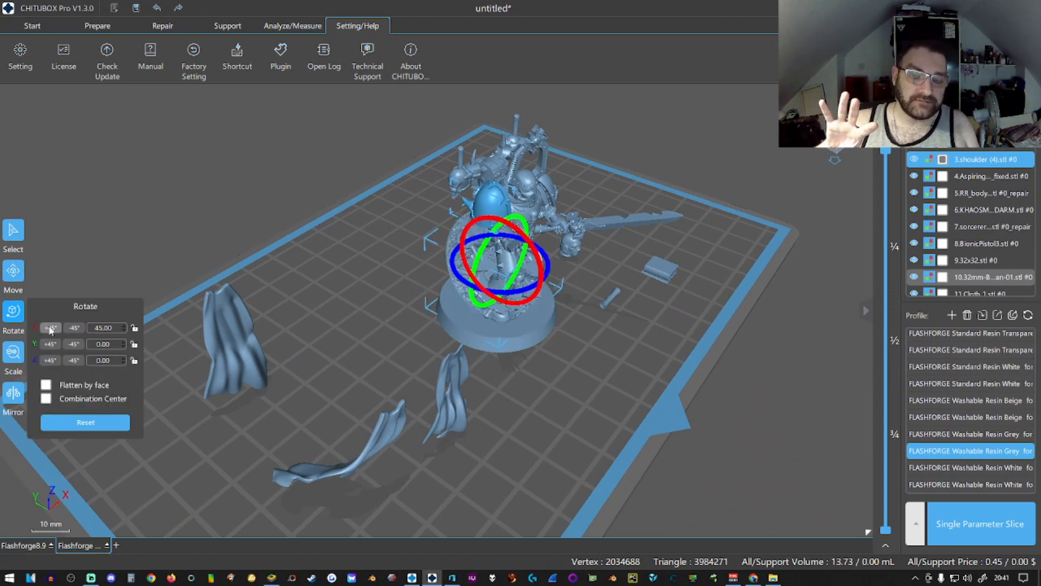
key("ctrl+z")
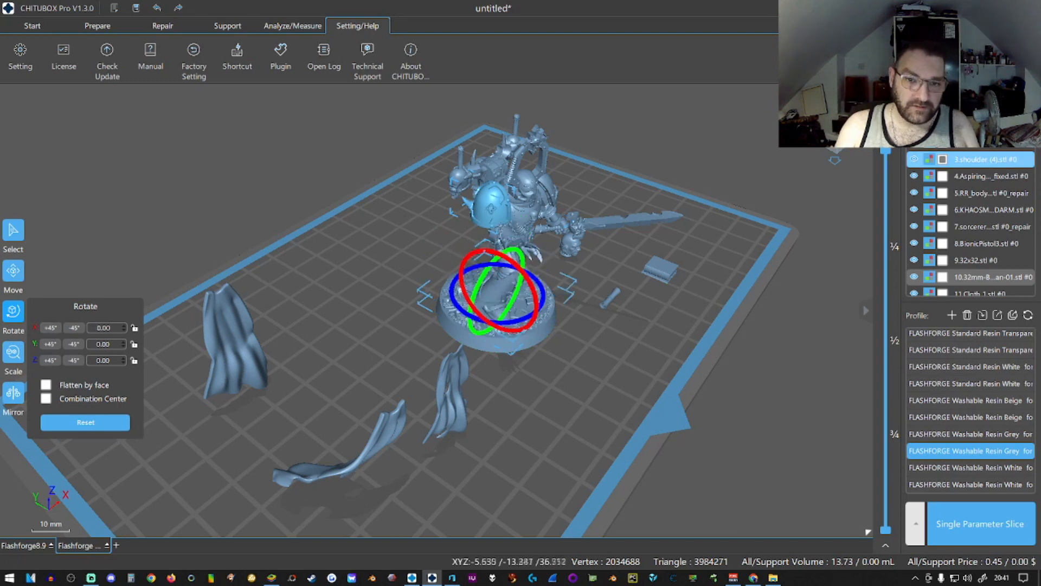
left_click(490, 202)
left_click(73, 329)
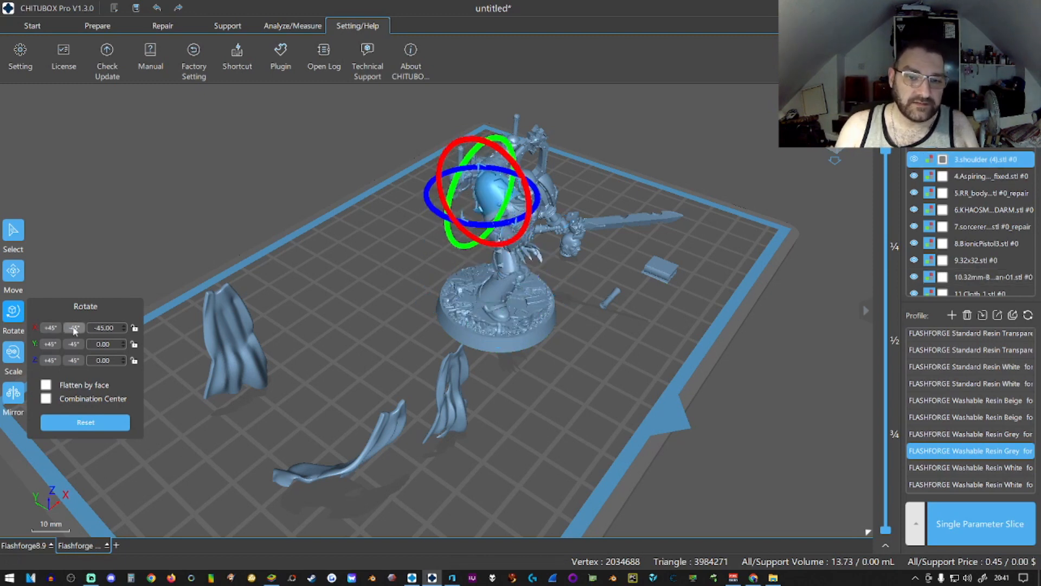
left_click_drag(224, 327, 366, 319)
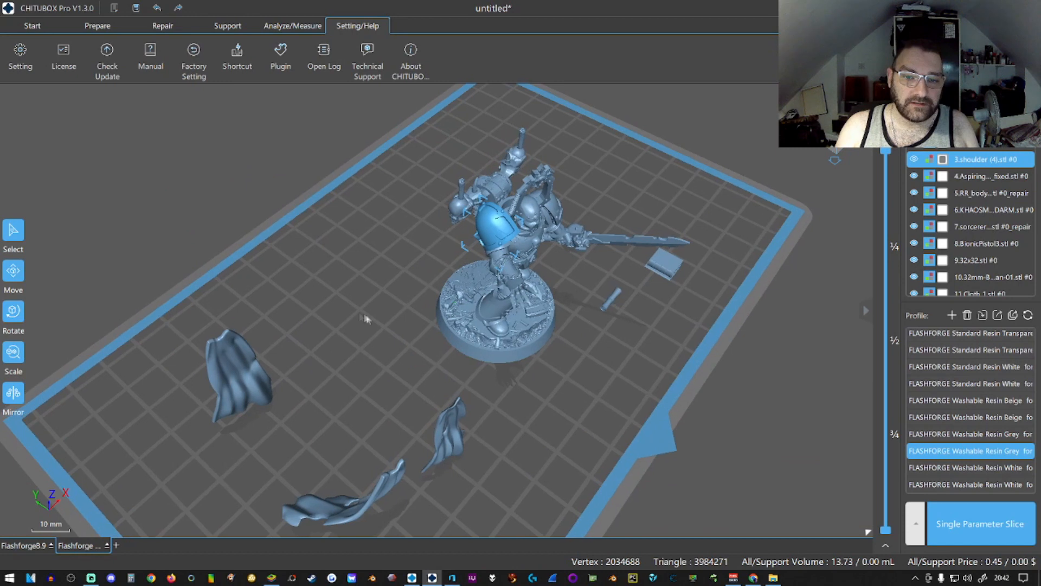
Carry the rotated shoulder pad in toward the torso above the clawed arm.
left_click(13, 271)
left_click_drag(488, 239, 367, 317)
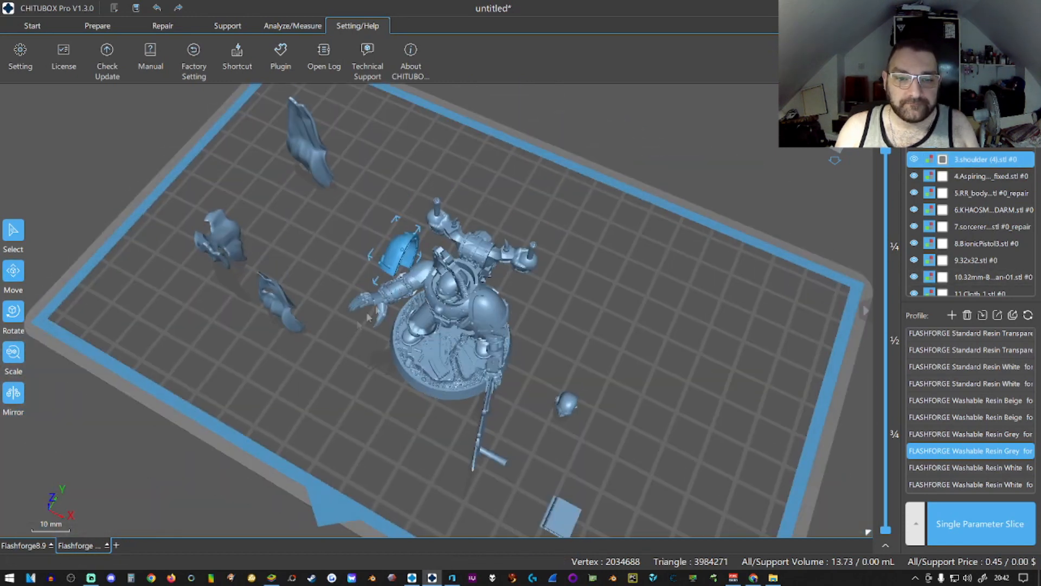
left_click_drag(401, 266, 426, 274)
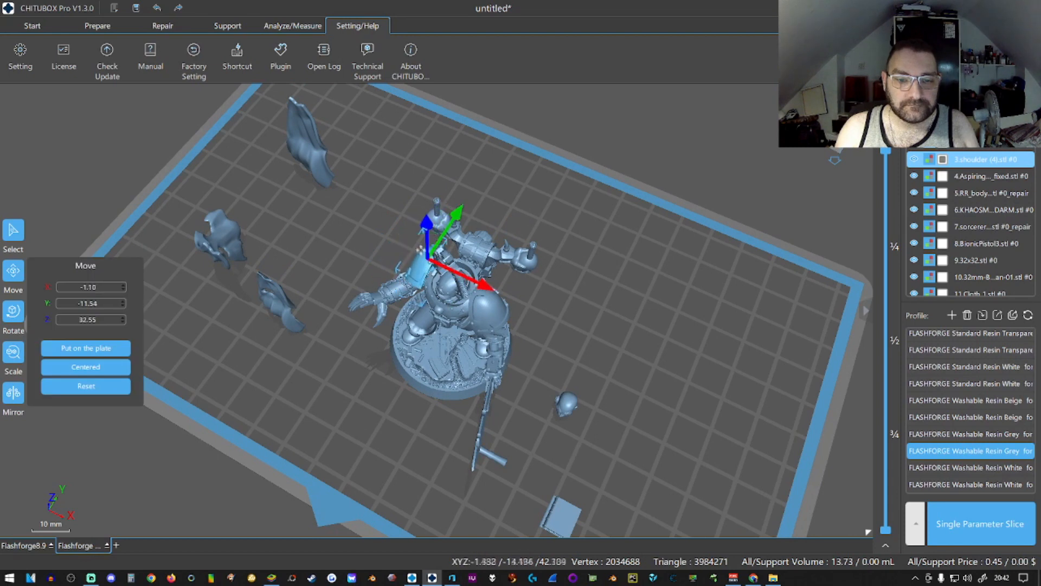
left_click_drag(424, 230, 425, 259)
left_click_drag(424, 260, 484, 221)
right_click_drag(438, 264, 399, 241)
Lower the shoulder pad onto the clawed arm at about X -3.02, Y -9.79, Z 27.44.
left_click(17, 274)
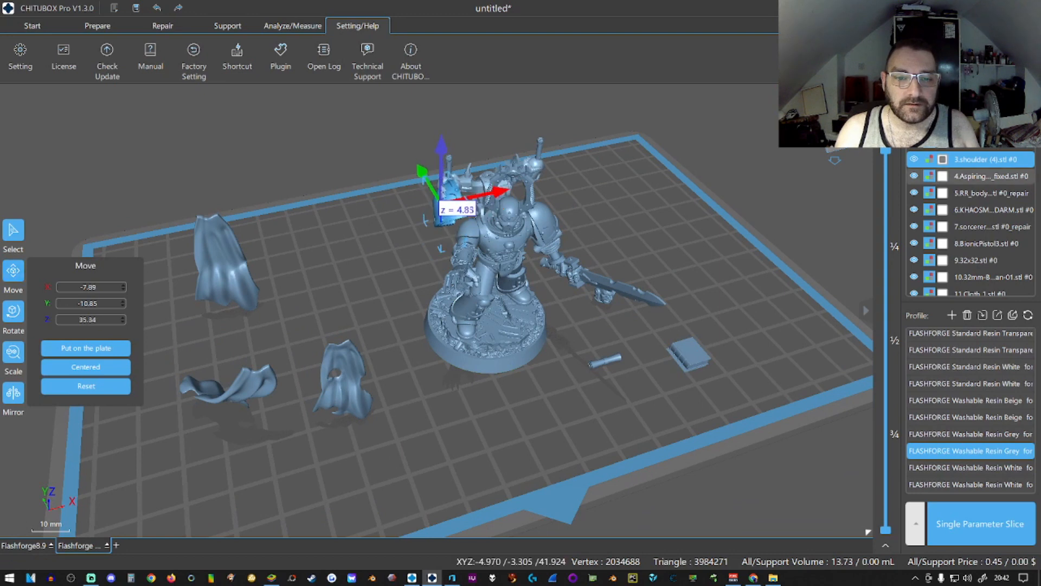
right_click_drag(412, 282, 416, 233)
left_click_drag(433, 222, 445, 219)
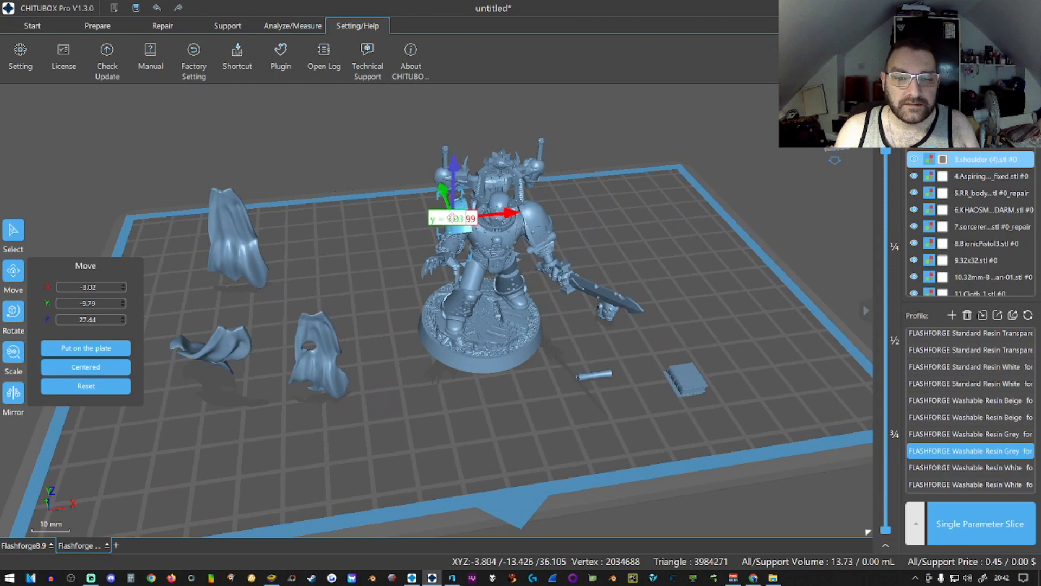
Turn the clawed arm's shoulder pad -21° about Z and check its seating from the side.
left_click(13, 311)
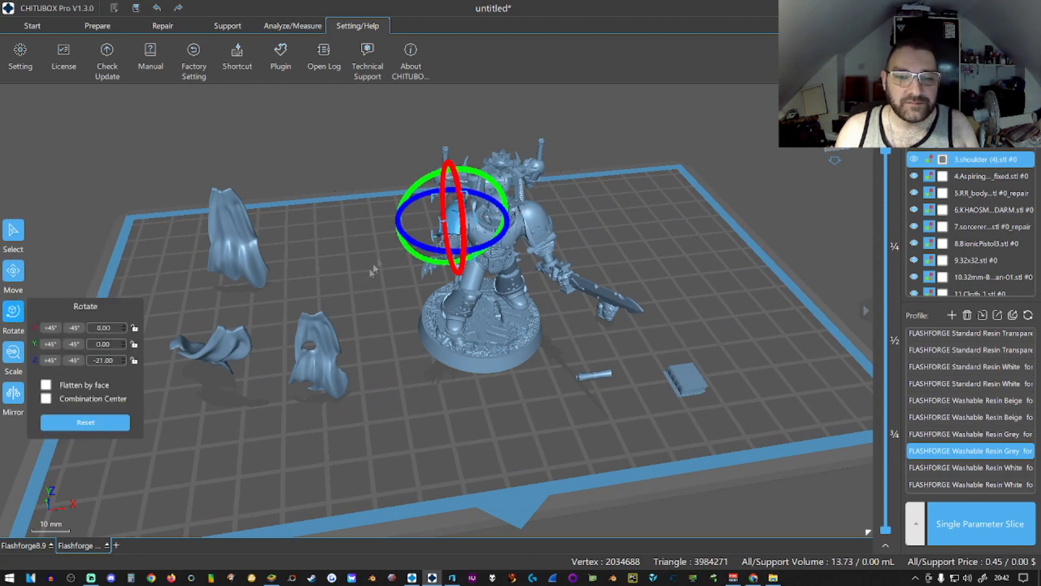
left_click(18, 277)
right_click_drag(400, 305, 512, 212)
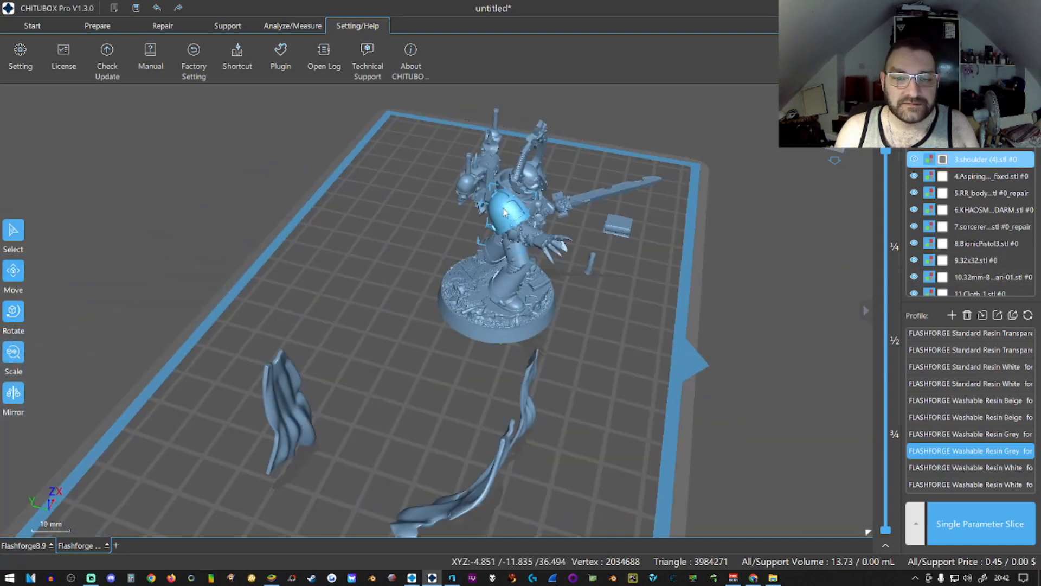
left_click(504, 211)
Set the cloth piece with the hole farther from the miniature and place the curled cloth piece in front of the base.
right_click_drag(502, 274, 277, 274)
left_click_drag(296, 268, 339, 311)
right_click_drag(233, 343, 309, 309)
left_click_drag(240, 300, 551, 311)
left_click(433, 308)
left_click_drag(433, 308, 221, 311)
left_click_drag(502, 321, 433, 323)
right_click_drag(352, 356, 203, 390)
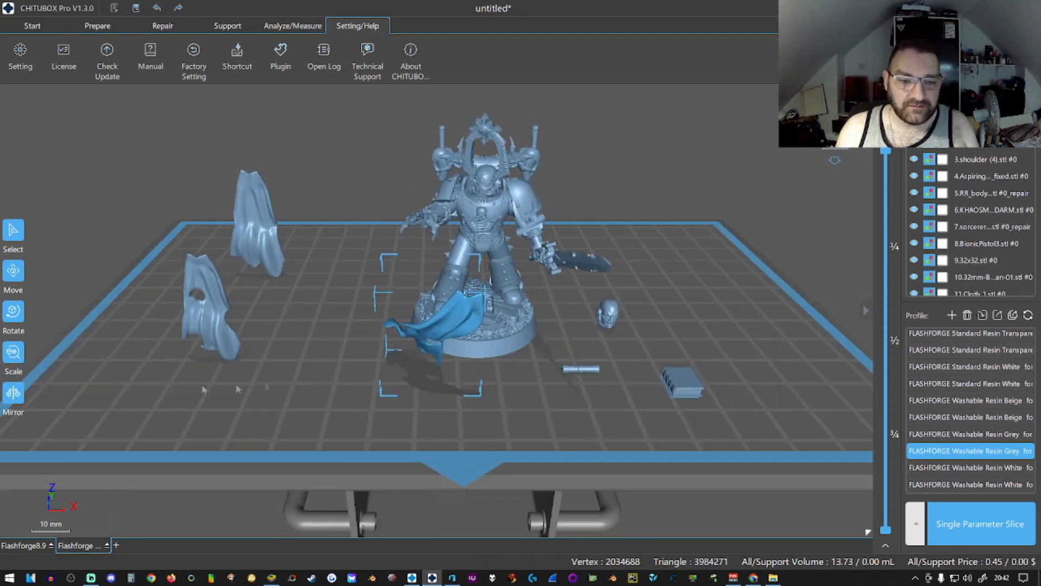
Rotate the curled cloth piece -180° about Z in -45° increments.
left_click(20, 310)
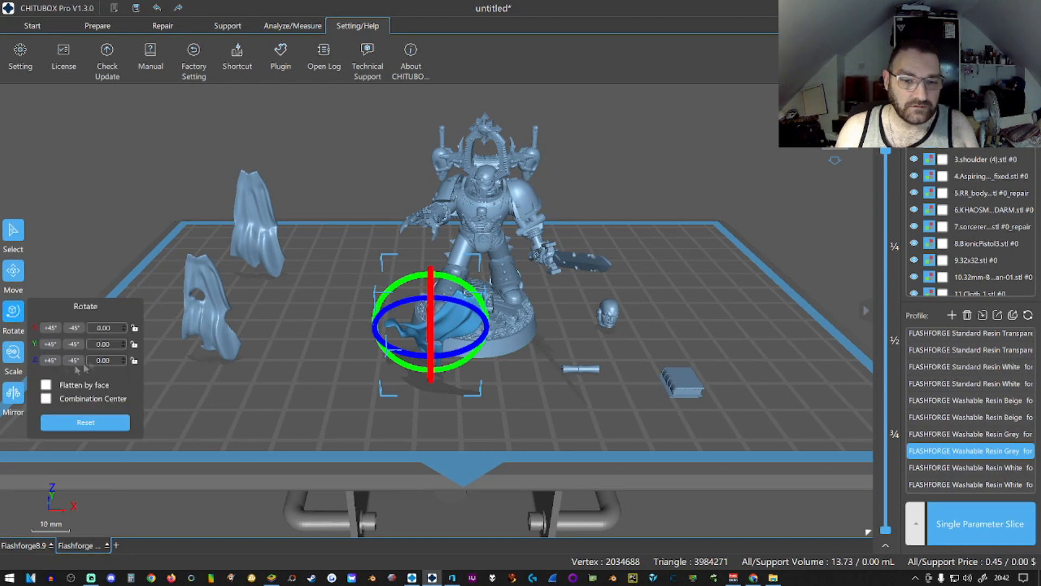
left_click(75, 360)
left_click(74, 360)
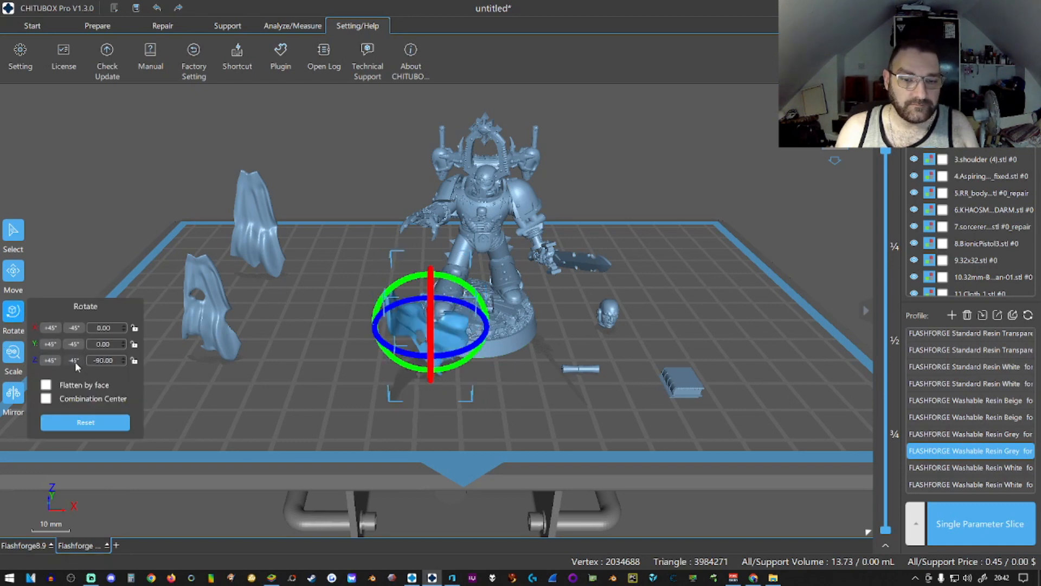
left_click(74, 360)
left_click(75, 361)
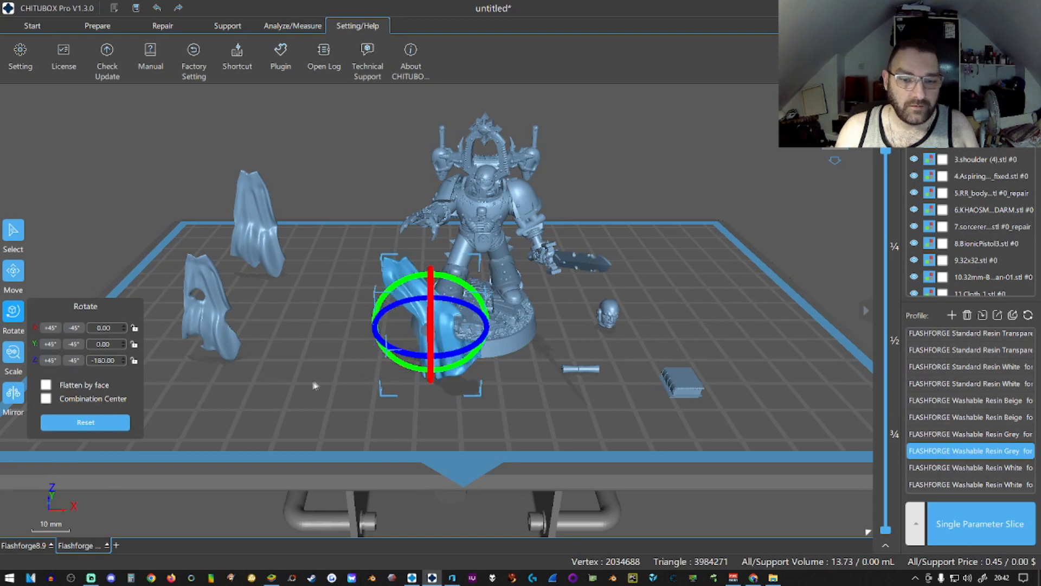
Move the rotated cloth piece in front of the sword-side leg at about X 12.77, Y -23.70.
left_click(14, 232)
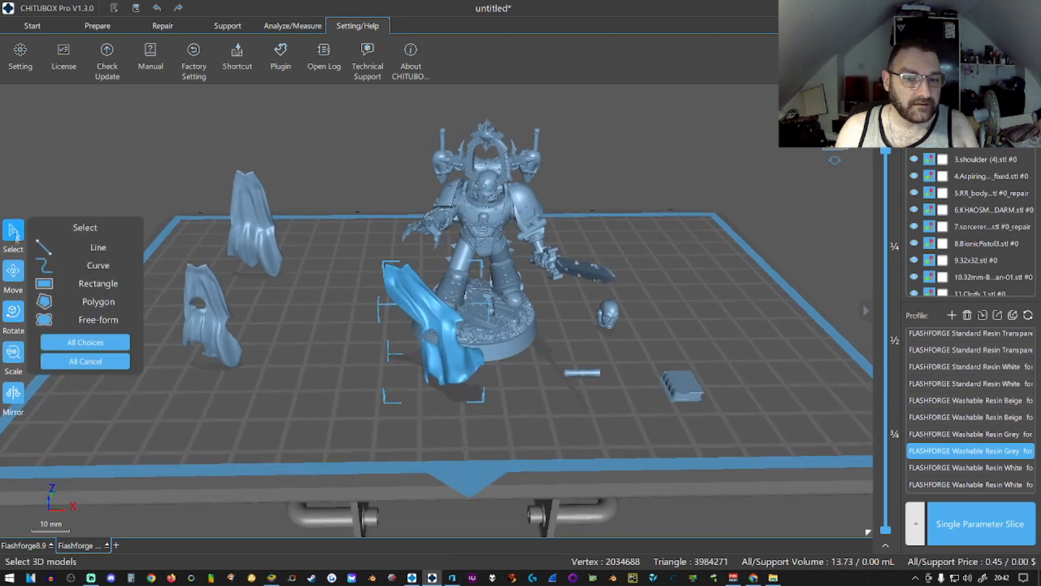
left_click(13, 270)
left_click_drag(462, 326, 518, 310)
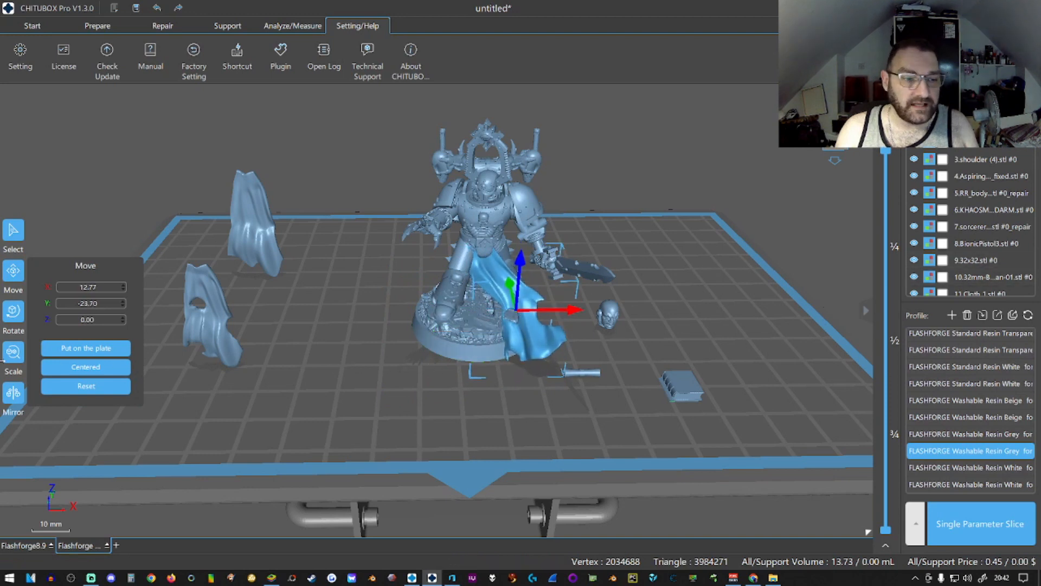
Uniformly scale the cloth piece at the sword-side leg down to about 383.94%.
left_click(15, 354)
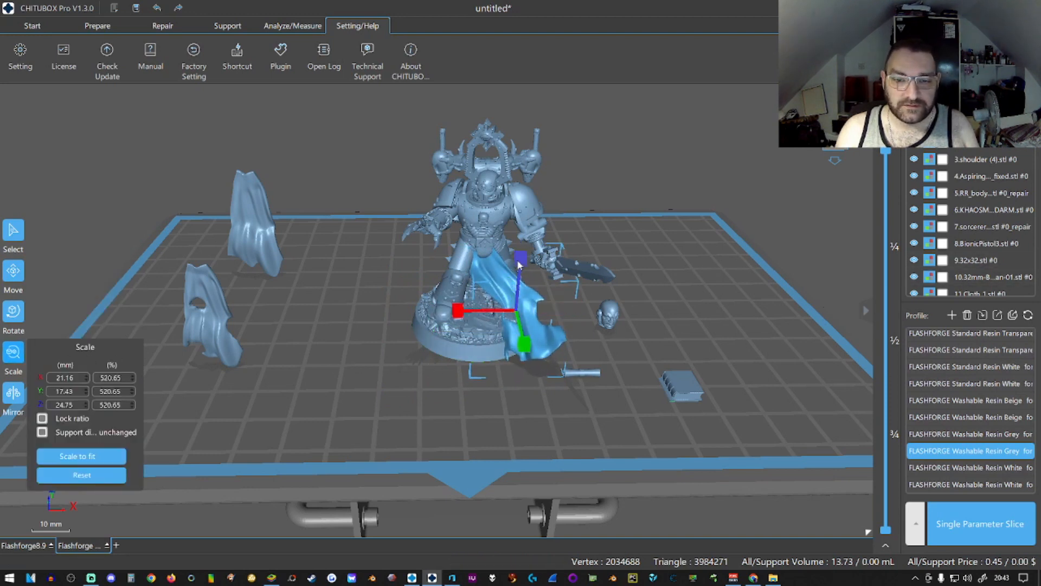
left_click_drag(519, 266, 520, 272)
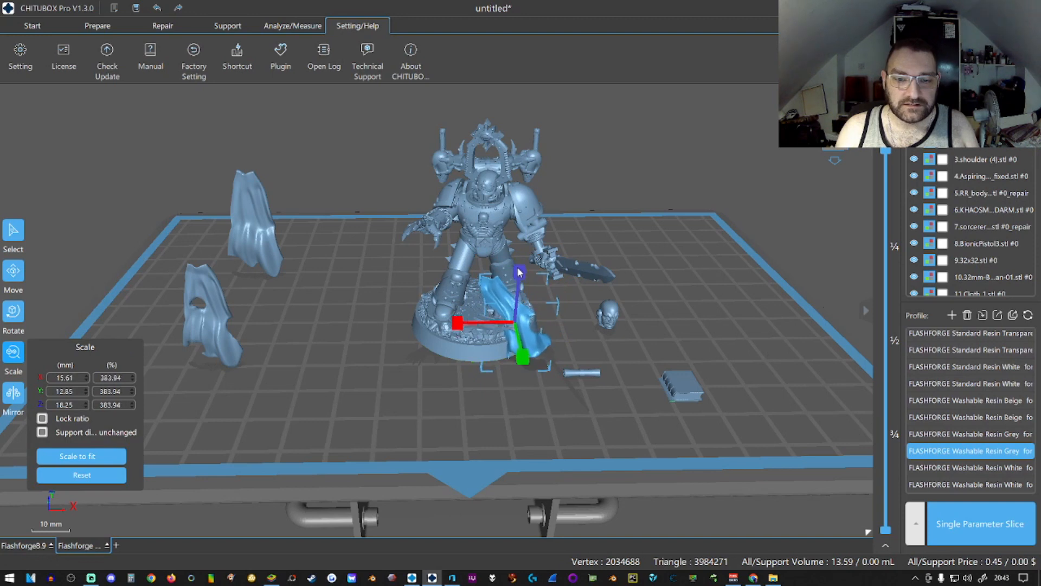
left_click(14, 273)
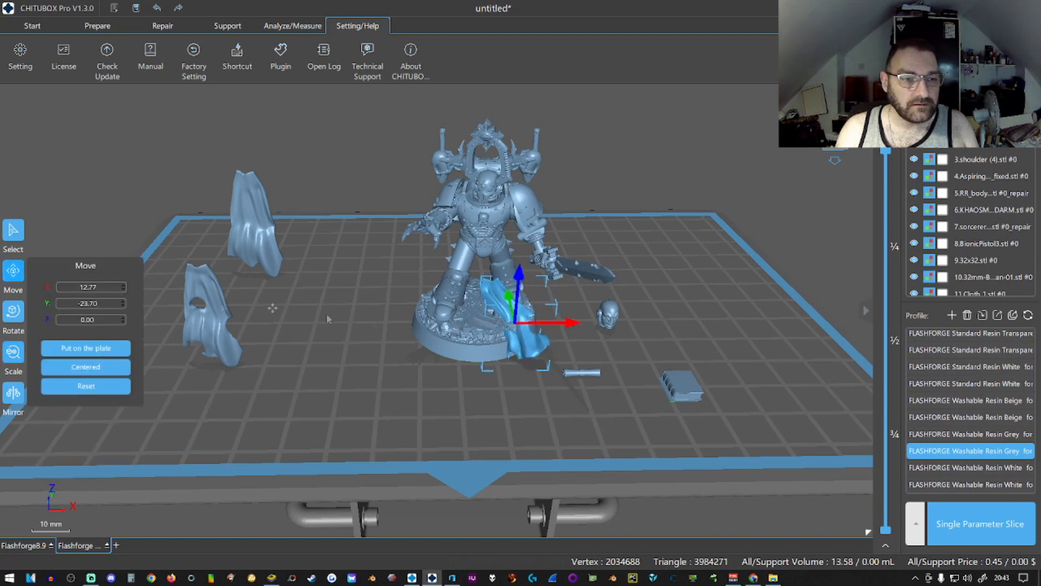
Raise the curled cloth piece against the front of the waist, at about X 10.31, Y -22.28, Z 8.03.
left_click_drag(526, 318, 514, 313)
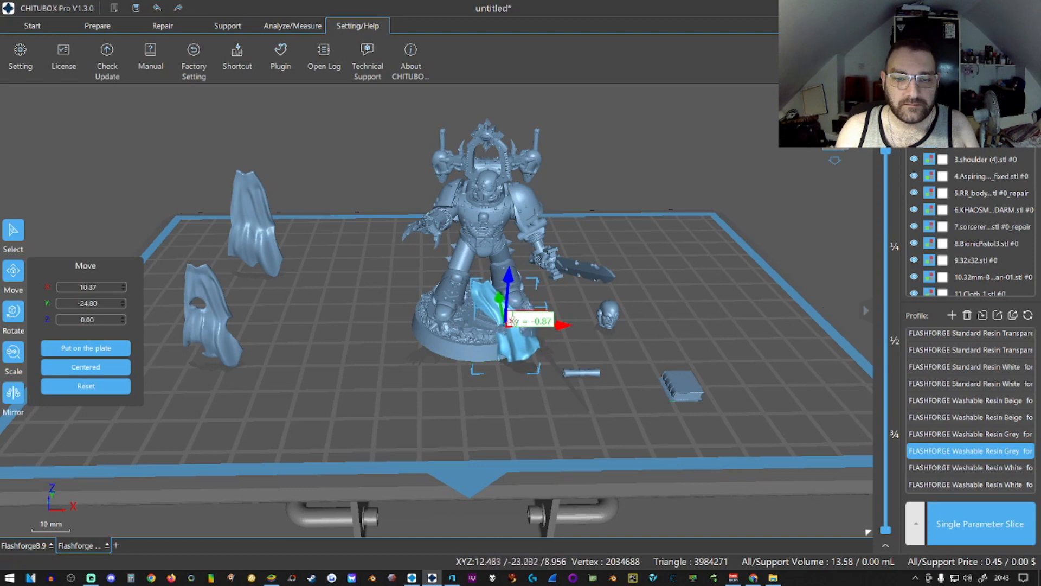
left_click(511, 278)
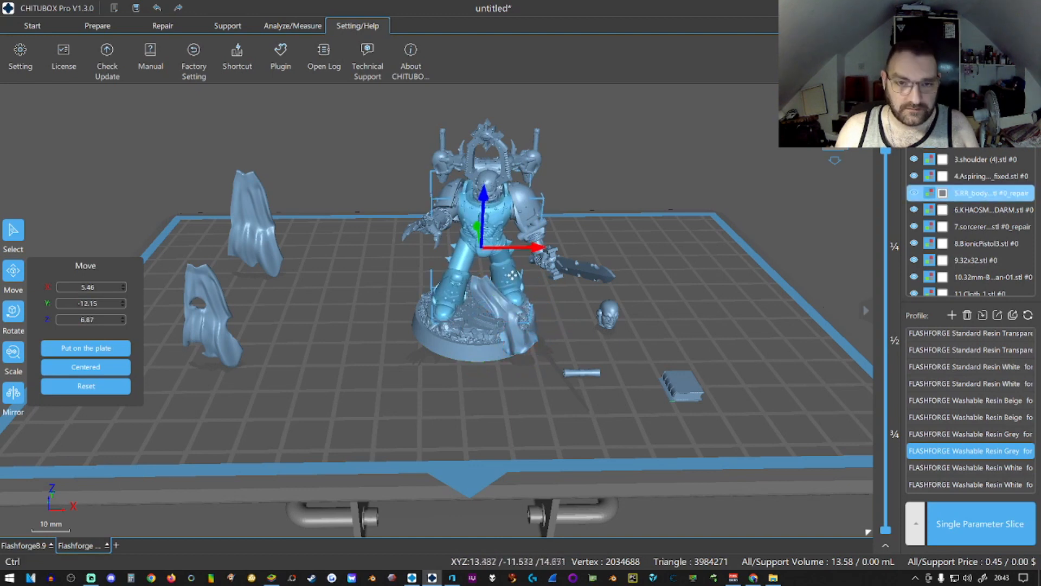
left_click(505, 277)
left_click_drag(509, 266, 510, 253)
left_click(442, 325, "ctrl")
right_click_drag(442, 325, 462, 348)
left_click(560, 273)
left_click(522, 331, "ctrl")
left_click(472, 276)
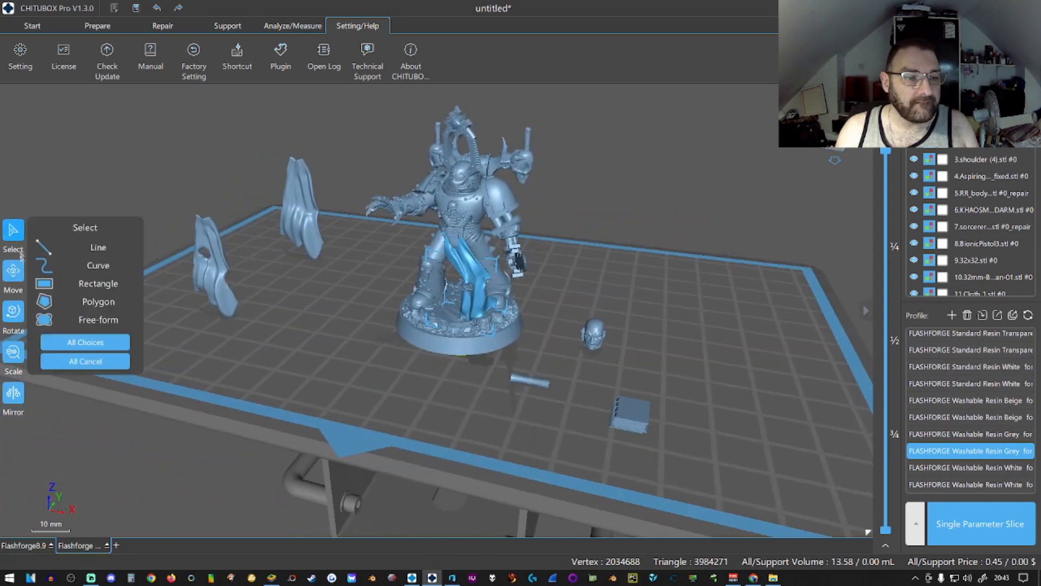
left_click(13, 271)
right_click_drag(417, 386, 418, 300)
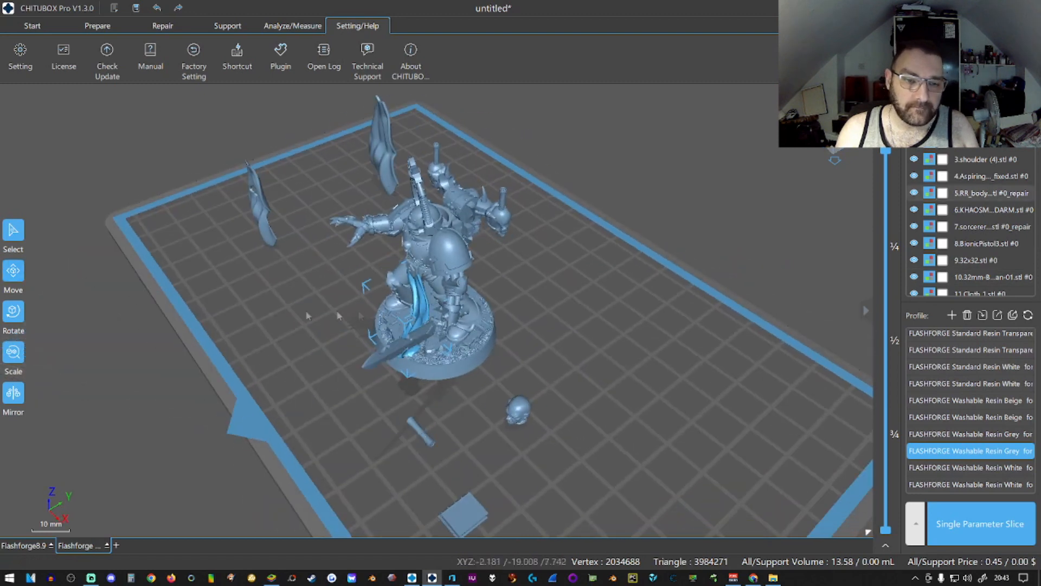
left_click(13, 271)
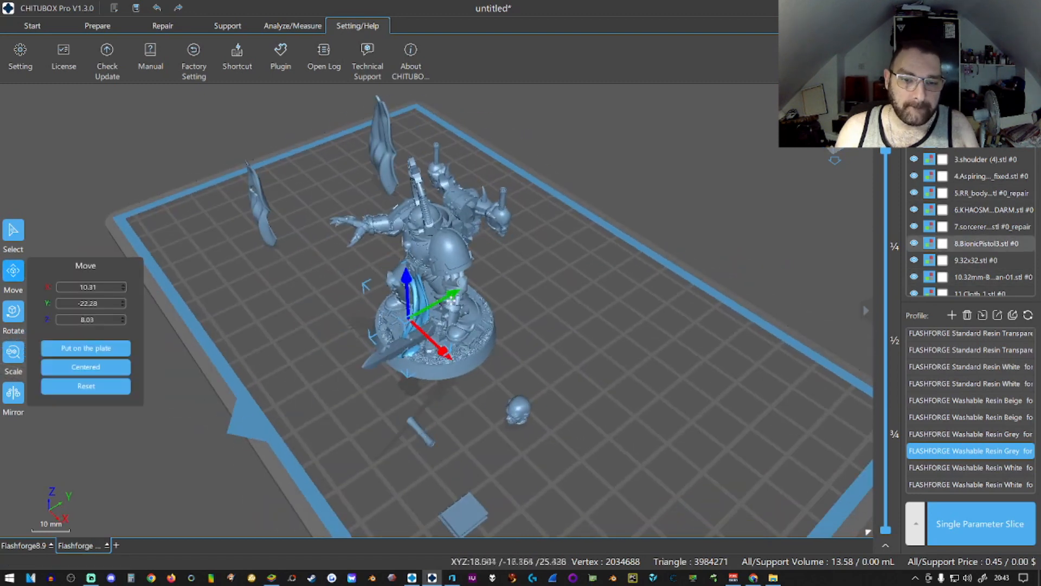
Move the cloth piece with the hole behind the miniature's legs, at about X 2.81, Y -8.82.
right_click_drag(293, 413, 374, 396)
mouse_move(434, 383)
right_mouse_down()
mouse_move(454, 353)
mouse_move(454, 372)
mouse_move(516, 356)
mouse_move(457, 352)
mouse_move(497, 374)
mouse_move(555, 360)
mouse_move(508, 360)
mouse_move(441, 392)
right_mouse_up()
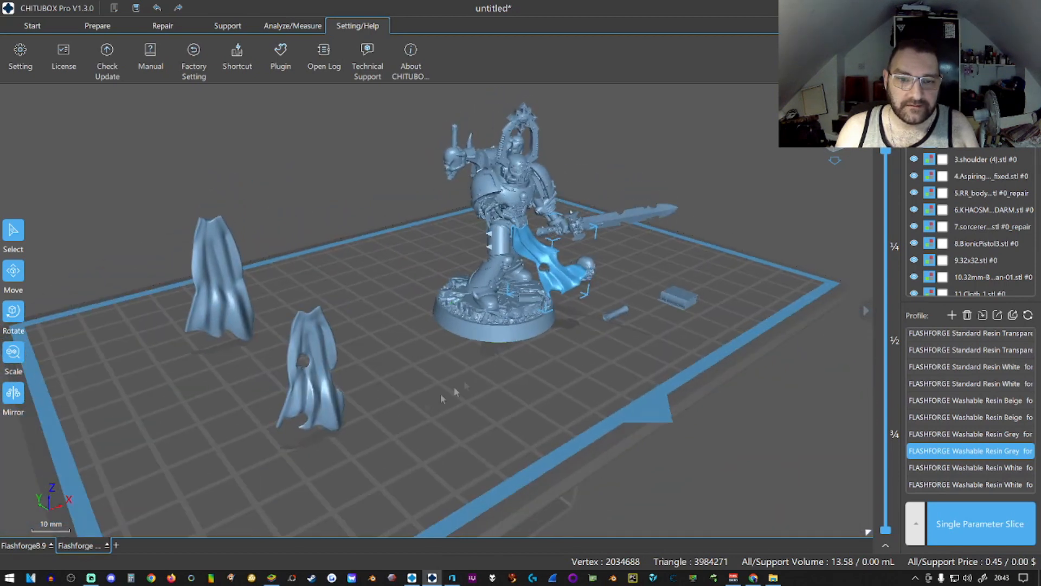
left_click_drag(307, 370, 432, 252)
right_click_drag(374, 312, 496, 296)
left_click_drag(431, 265, 456, 245)
right_click_drag(409, 374, 380, 355)
scroll(486, 327, "up", 3)
left_click_drag(477, 203, 481, 196)
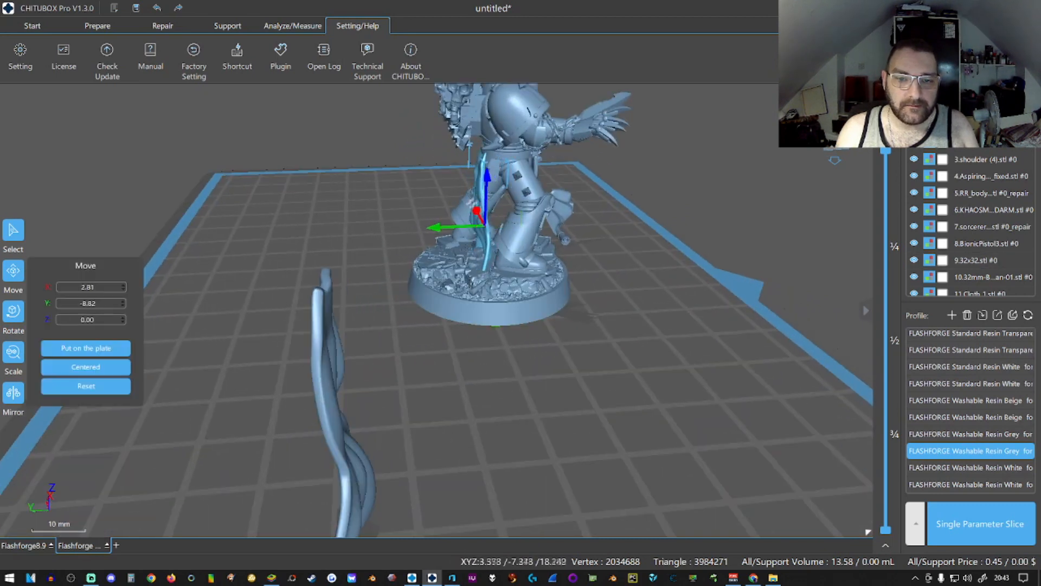
Tilt the cloth piece with the hole 2.50° about X and uniformly scale it down to about 321.69%.
left_click(17, 317)
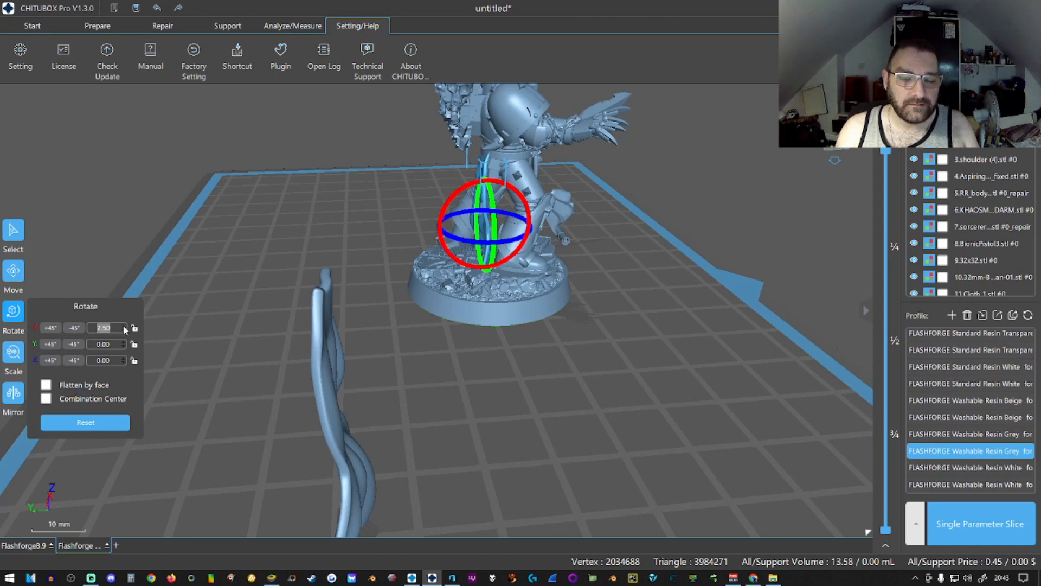
right_click_drag(289, 293, 434, 284)
left_click_drag(470, 206, 459, 211)
left_click(22, 350)
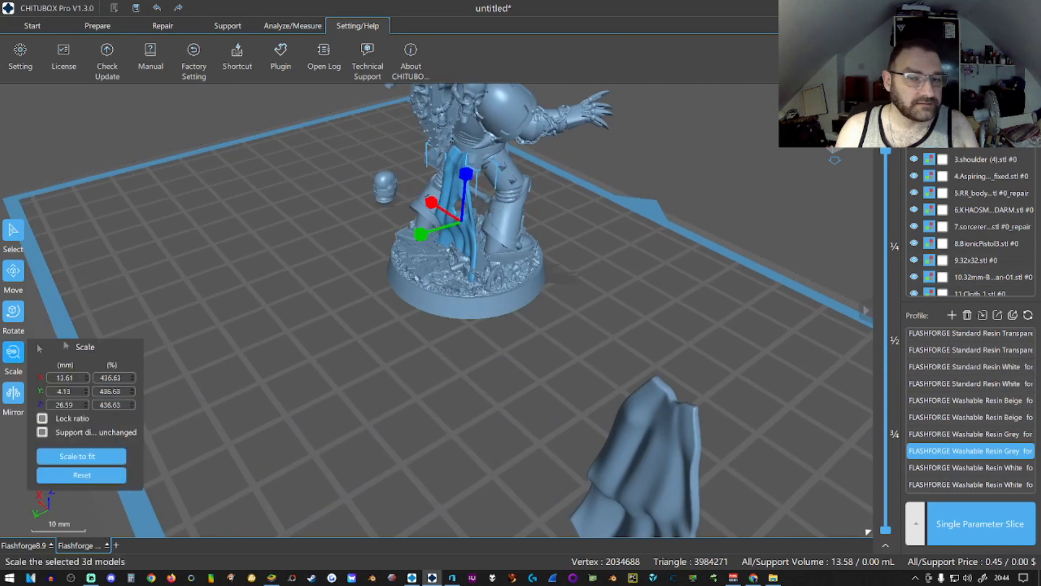
left_click_drag(467, 183, 464, 216)
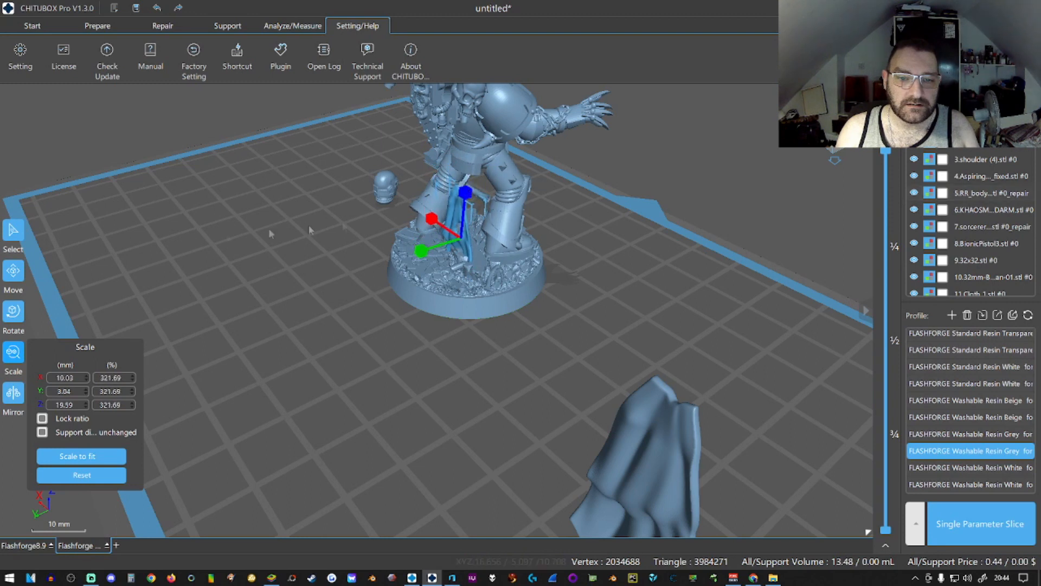
Raise the cloth piece with the hole to hang from the back of the waist, at about X 3.66, Y -8.30, Z 6.66.
left_click(16, 278)
left_click_drag(463, 194, 471, 158)
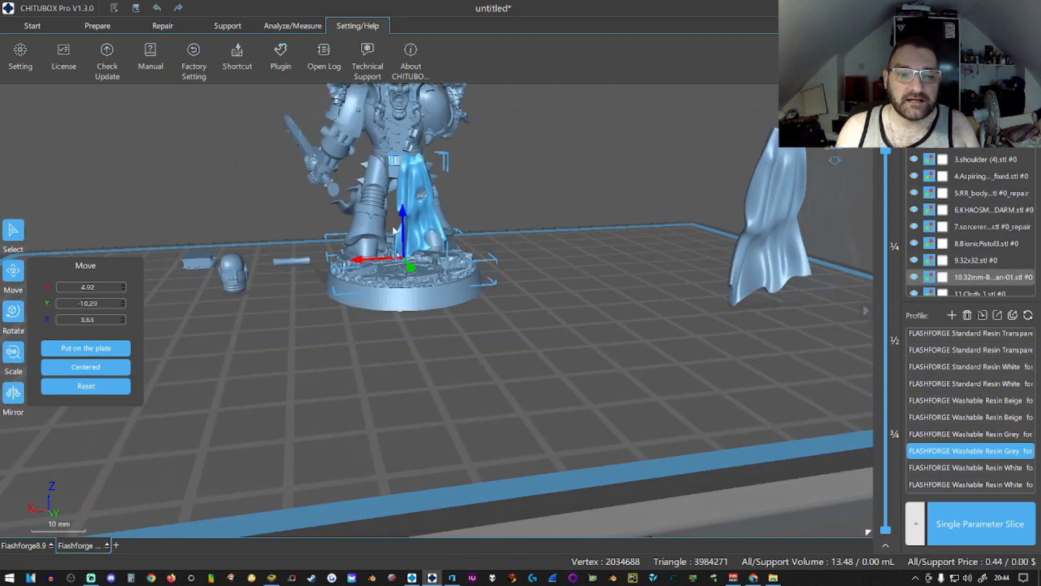
scroll(395, 230, "up", 3)
left_click(439, 173)
left_click(422, 173)
left_click_drag(448, 199, 461, 203)
left_click_drag(393, 195, 380, 196)
right_click_drag(477, 282, 430, 274)
left_click_drag(544, 135, 560, 141)
right_click_drag(483, 232, 568, 224)
left_click_drag(481, 184, 465, 184)
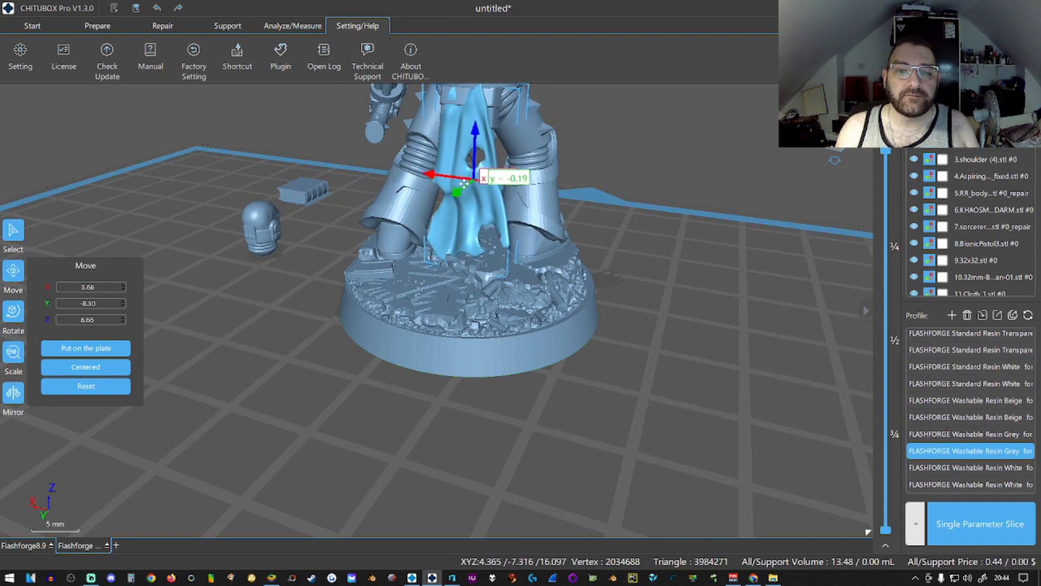
Rotate the cloth piece with the hole 6° about Z so it follows the back of the waist.
right_click_drag(477, 272, 457, 295)
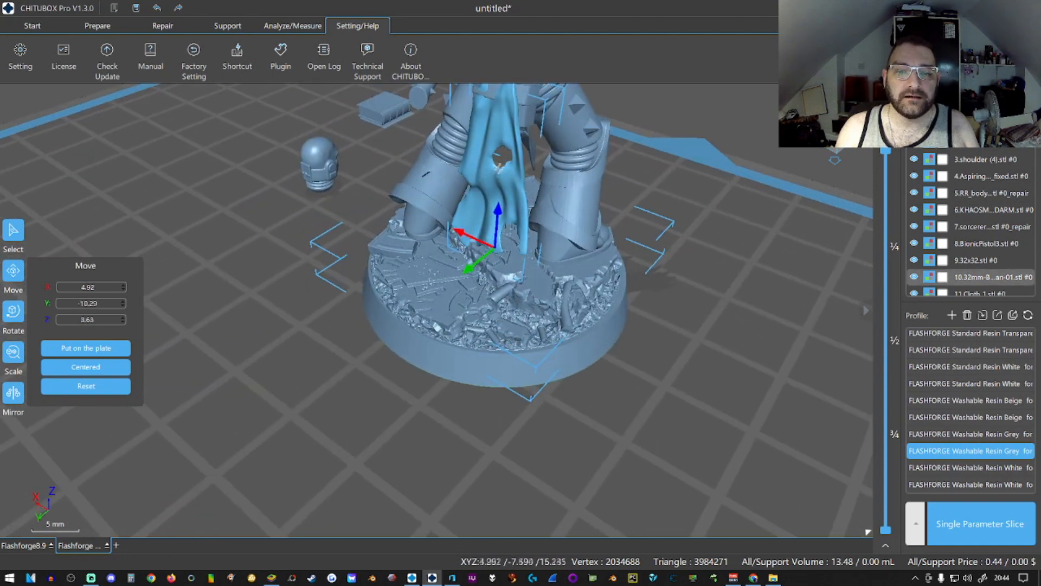
left_click(501, 165)
left_click(501, 165)
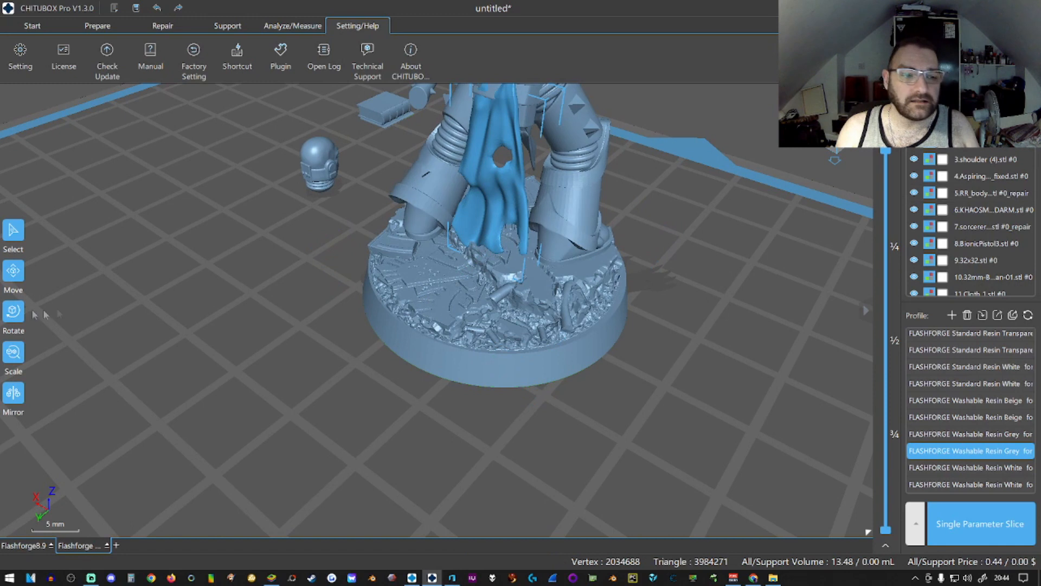
left_click(14, 312)
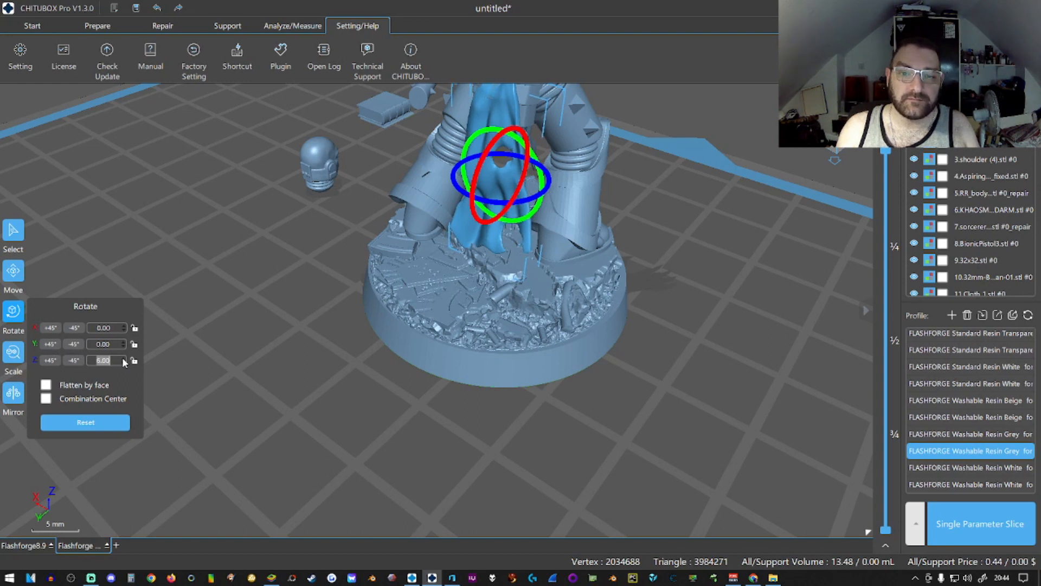
right_click_drag(325, 363, 211, 349)
scroll(212, 353, "down", 10)
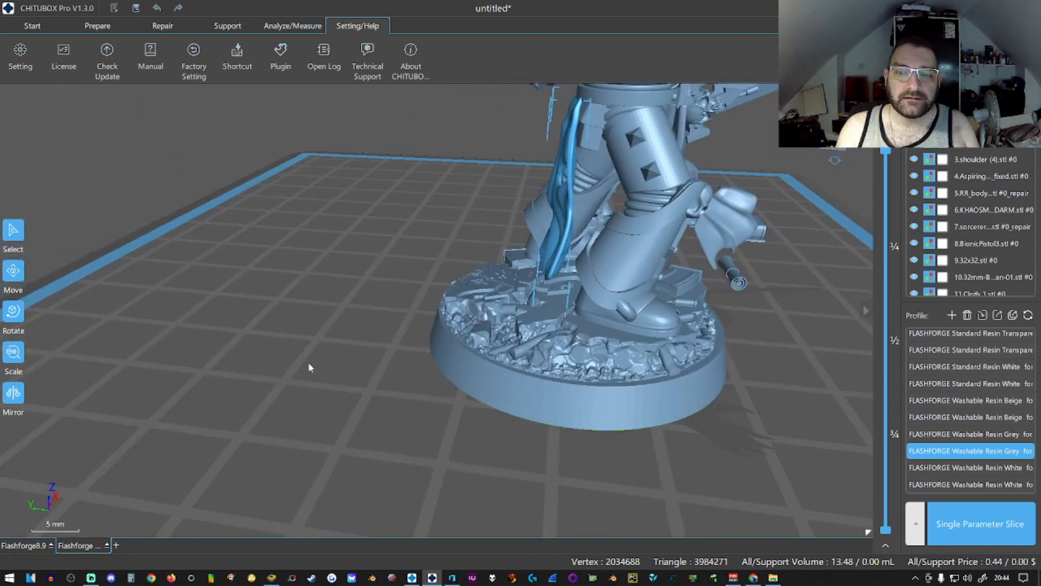
Bring the remaining cloth piece beside the miniature at about X -28.62, Y -25.84 and uniformly scale it down.
right_click_drag(399, 377, 124, 363)
left_click_drag(165, 282, 272, 350)
right_click_drag(190, 401, 212, 395)
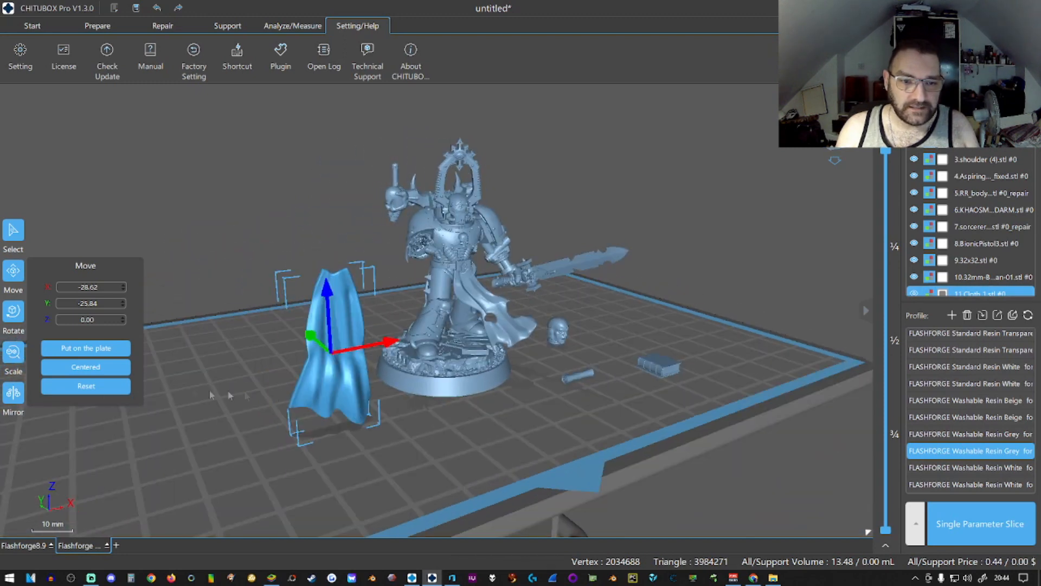
left_click(15, 360)
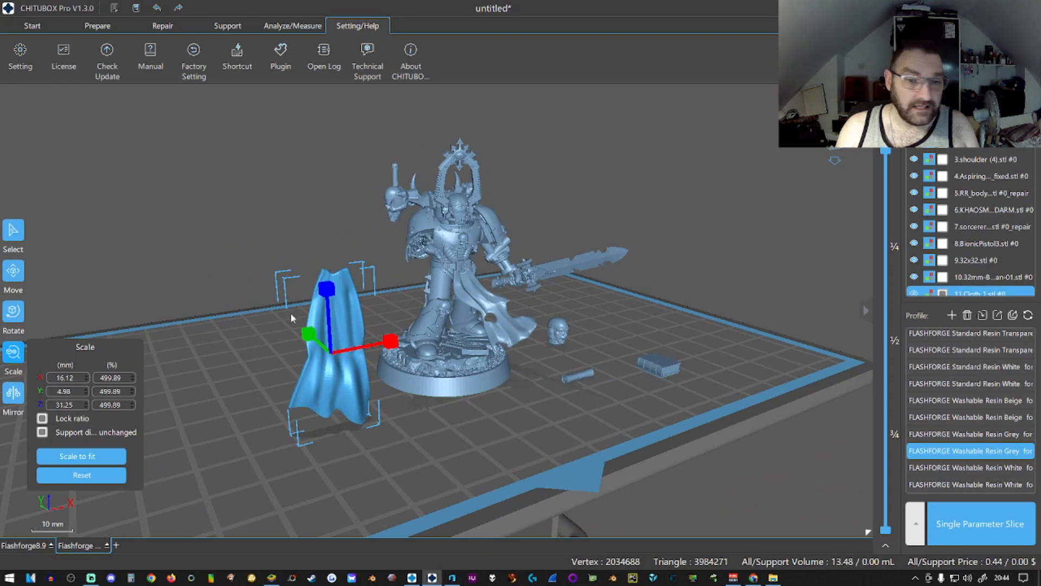
mouse_move(326, 289)
left_mouse_down()
mouse_move(328, 312)
mouse_move(328, 302)
left_mouse_up()
Move the scaled-down cloth piece to the sword side of the base, at about X 28.16, Y -6.87.
left_click(13, 271)
left_click_drag(332, 374, 568, 308)
right_click_drag(569, 308, 429, 403)
left_click_drag(192, 404, 307, 382)
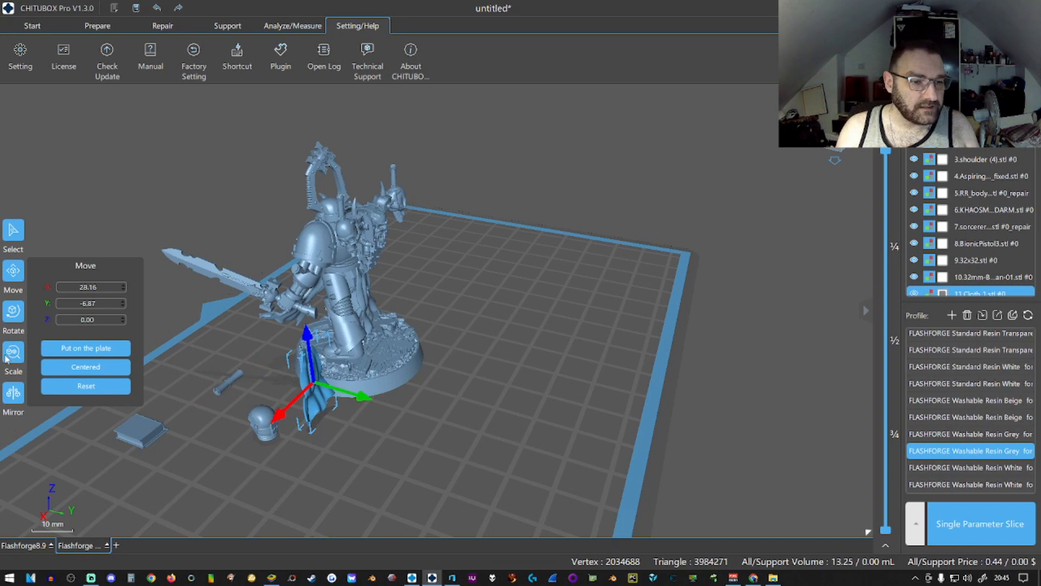
Rotate the cloth piece beside the base -90° about Z and raise it to the sword-side shoulder.
left_click(13, 312)
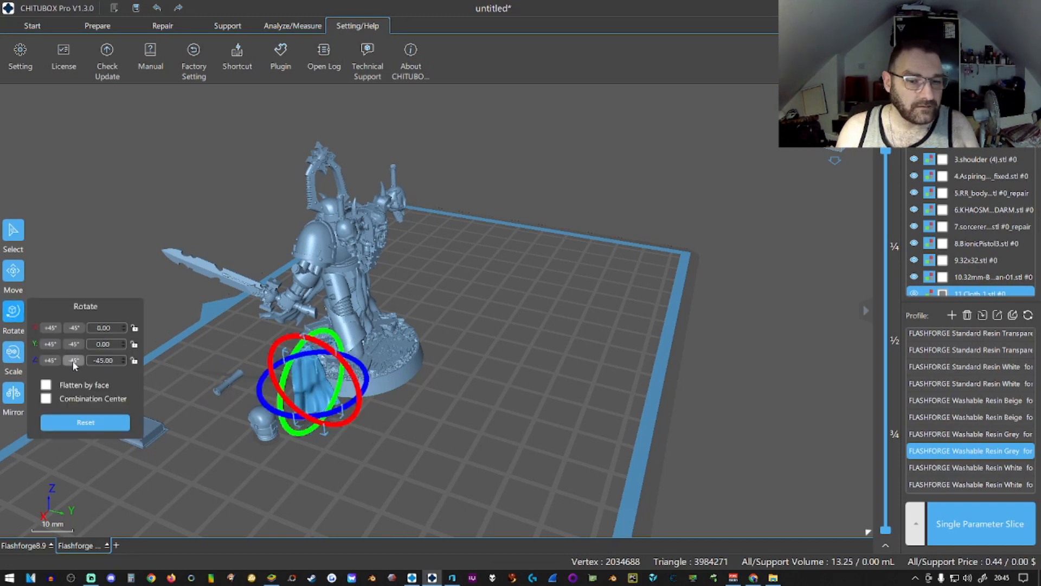
right_click_drag(210, 451, 261, 456)
left_click_drag(343, 390, 325, 263)
right_click_drag(352, 364, 234, 362)
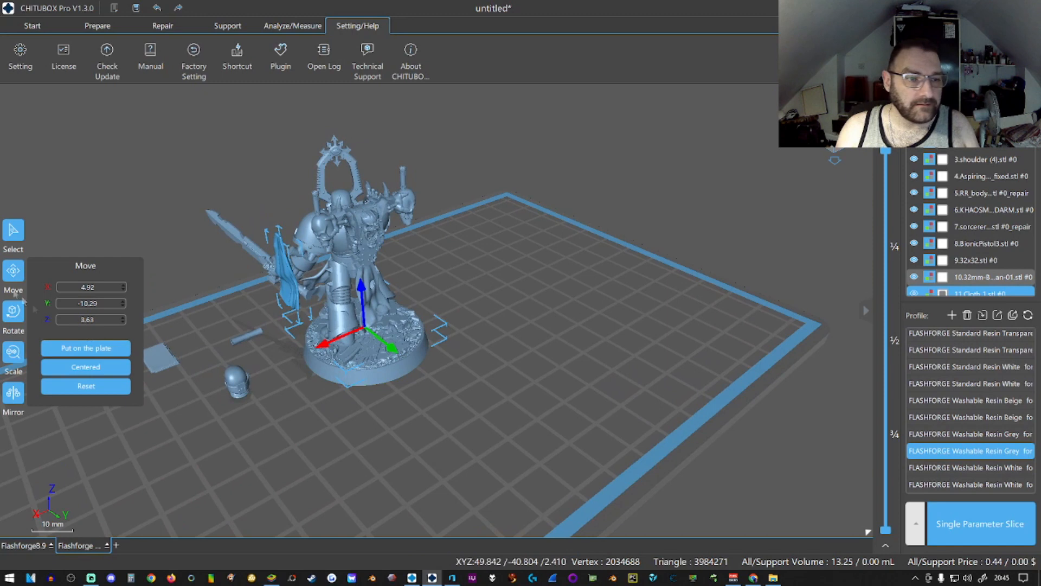
Reselect the cloth piece at the sword-side shoulder and rotate it -45° about Y.
left_click(9, 232)
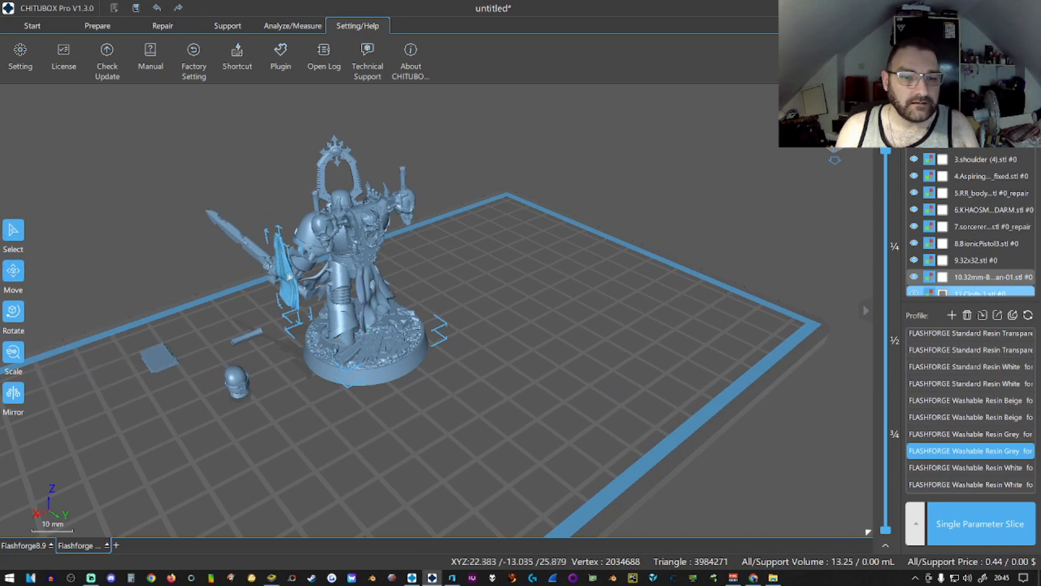
left_click(283, 269)
mouse_move(303, 282)
right_mouse_down()
mouse_move(297, 347)
mouse_move(260, 361)
mouse_move(312, 272)
right_mouse_up()
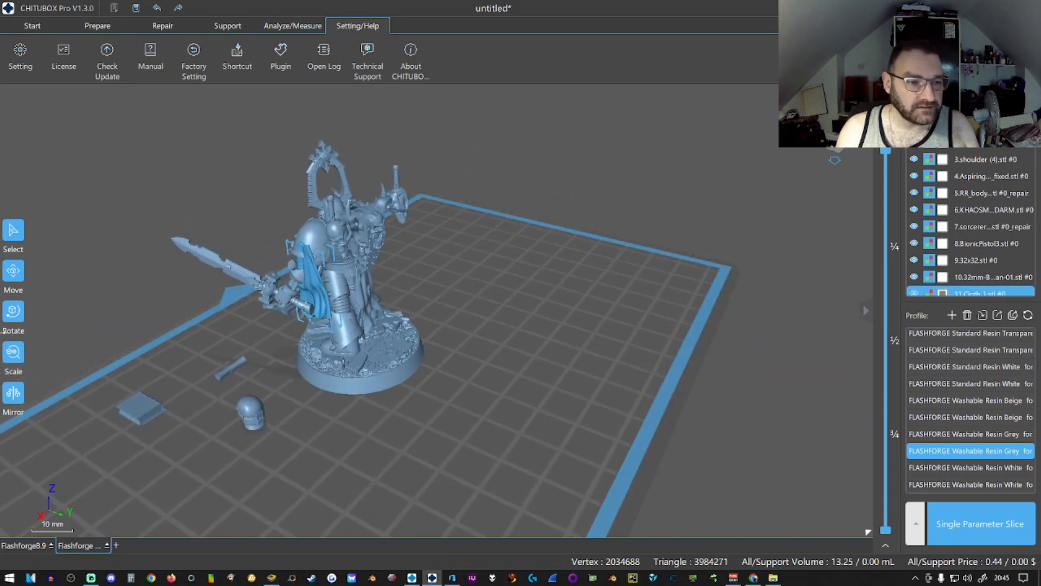
left_click(15, 322)
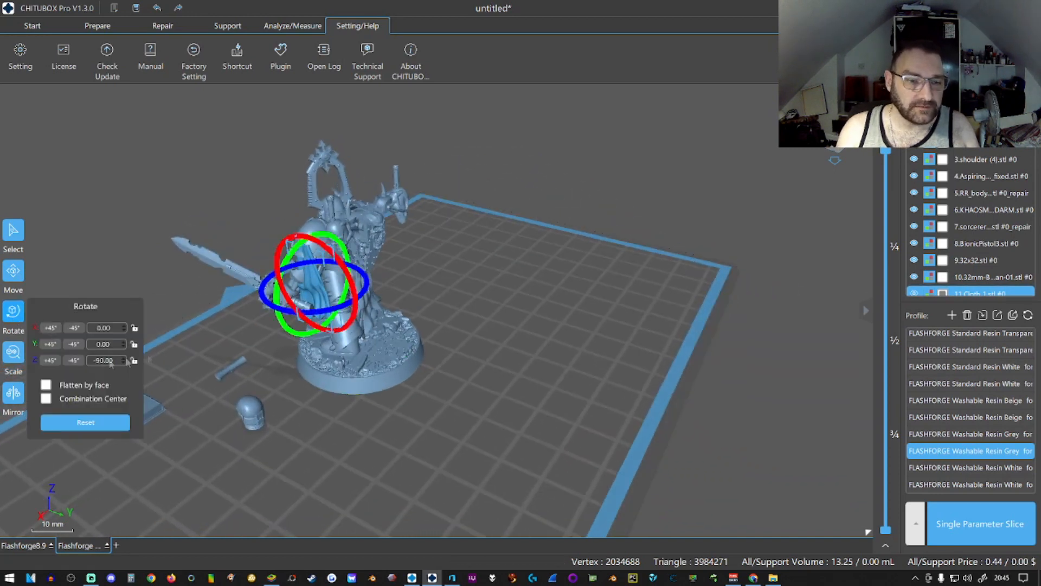
left_click(69, 347)
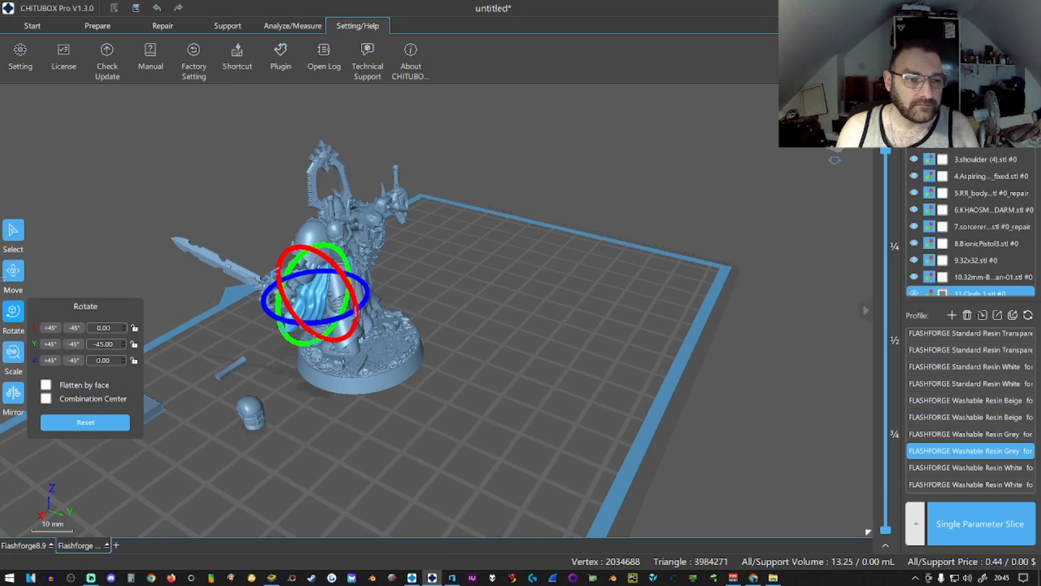
Fit the tilted cloth piece under the sword-side shoulder pad, at about X 21.56, Y -12.86, Z 22.05.
left_click(13, 271)
left_click_drag(310, 237, 295, 209)
left_click_drag(274, 287, 255, 295)
right_click_drag(317, 331, 428, 330)
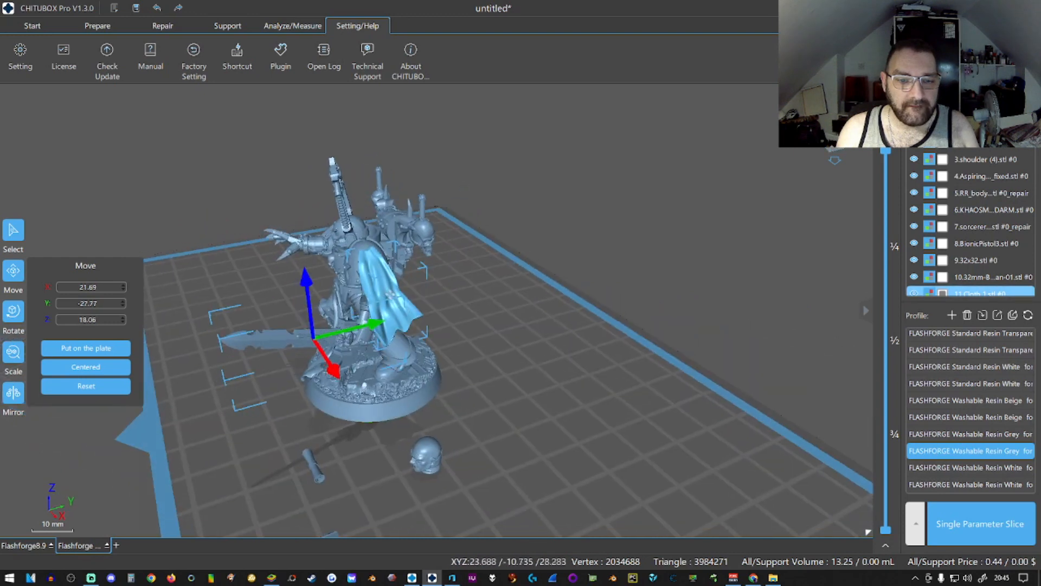
left_click_drag(384, 235, 383, 244)
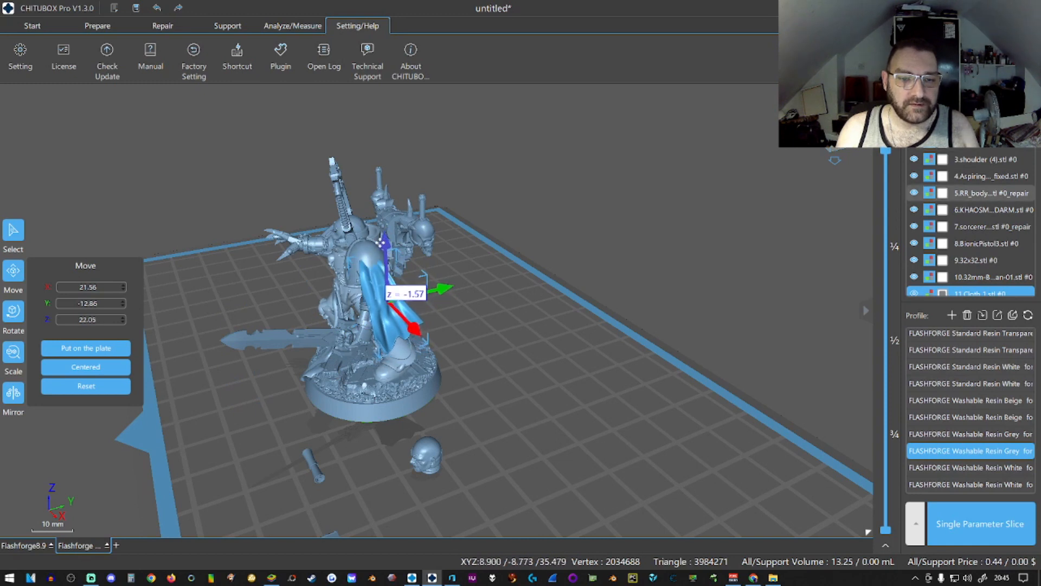
Shift the helmet with the tall crest about -0.75 mm along X, to about X 5.33.
right_click_drag(413, 375, 512, 374)
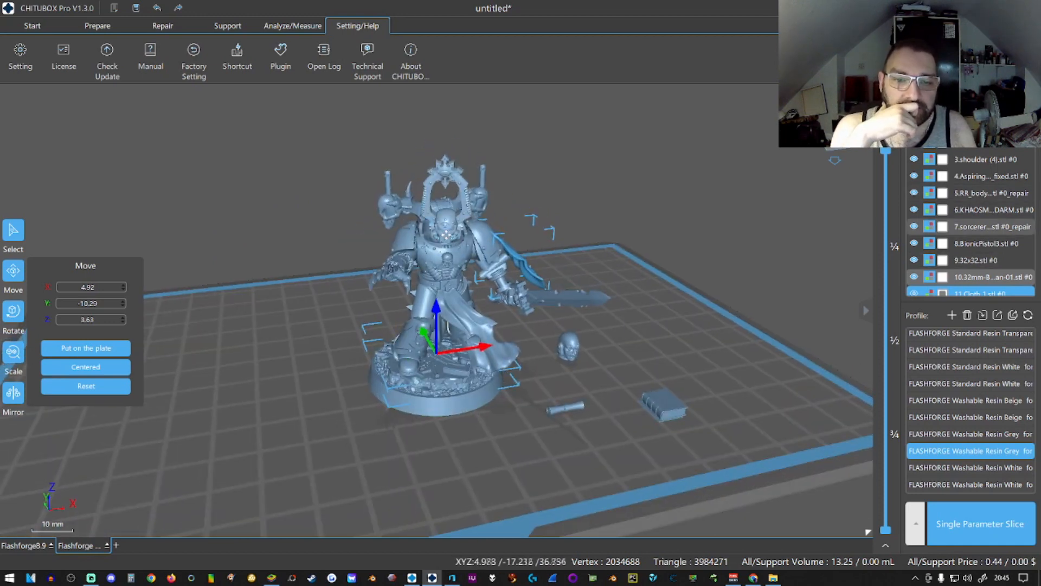
left_click(446, 182)
left_click_drag(501, 197, 501, 199)
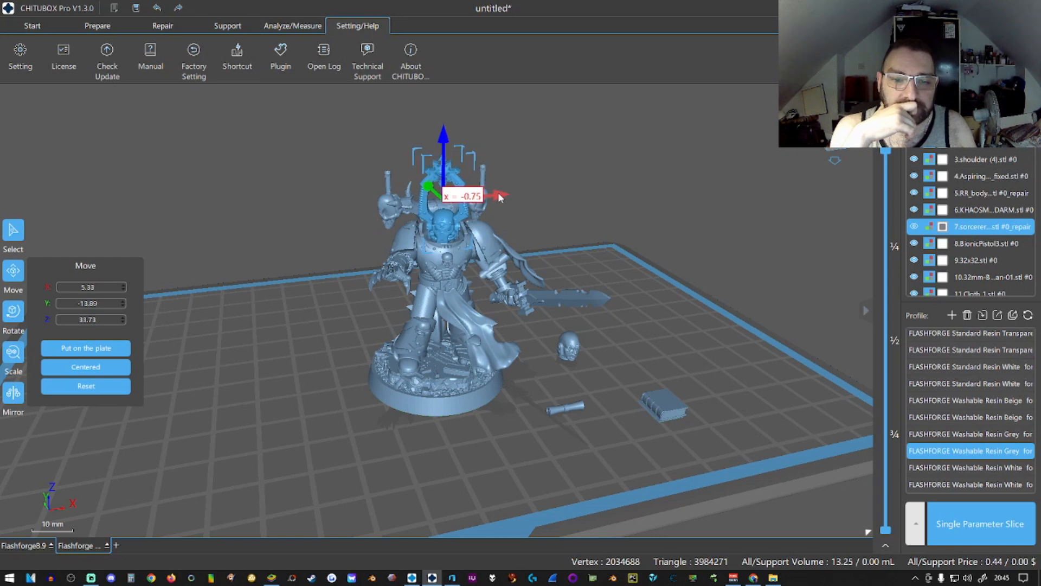
Place the book near the base on the clawed-hand side and the scroll in front at about X 14.49, Y -42.11.
right_click_drag(416, 437, 495, 416)
left_click_drag(665, 402, 335, 395)
right_click_drag(342, 406, 384, 444)
left_click_drag(564, 423, 545, 471)
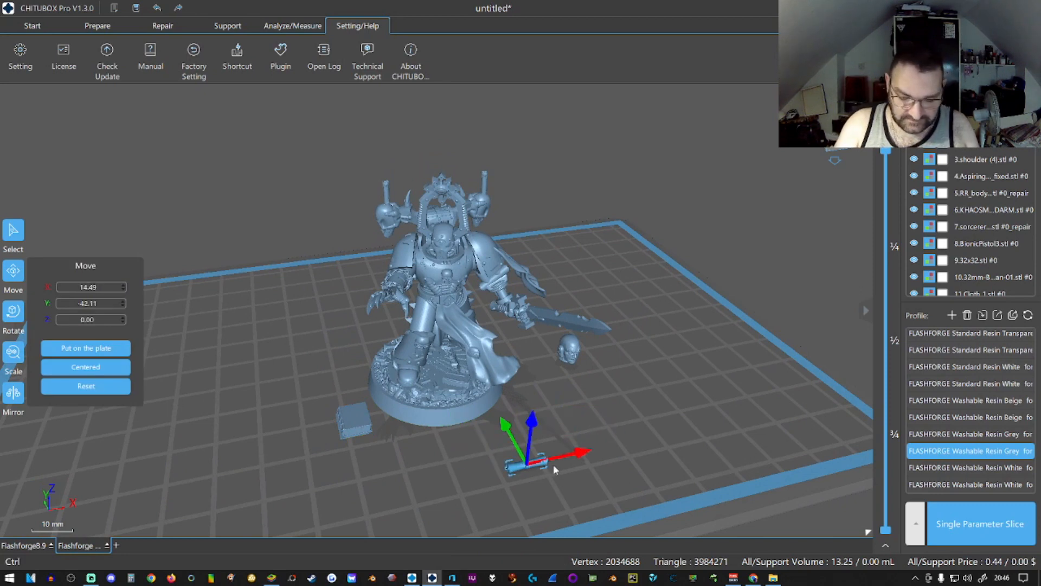
Paste a copy of the scroll and place it beside the original in front of the base.
key("ctrl+v")
right_click_drag(546, 416, 494, 432)
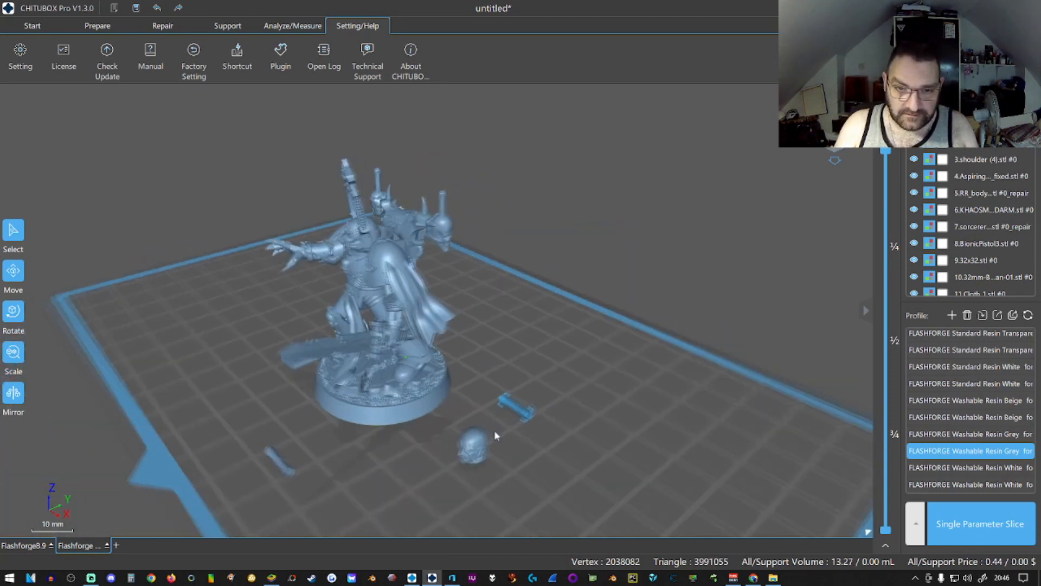
left_click_drag(522, 409, 277, 420)
right_click_drag(276, 421, 419, 460)
left_click_drag(470, 442, 533, 442)
right_click_drag(533, 442, 301, 449)
Paste a second copy of the scroll and stack it on the other two at about X 14.42, Y -40.70, Z 1.11.
key("ctrl+v")
left_click_drag(499, 412, 263, 434)
left_click_drag(257, 392, 257, 386)
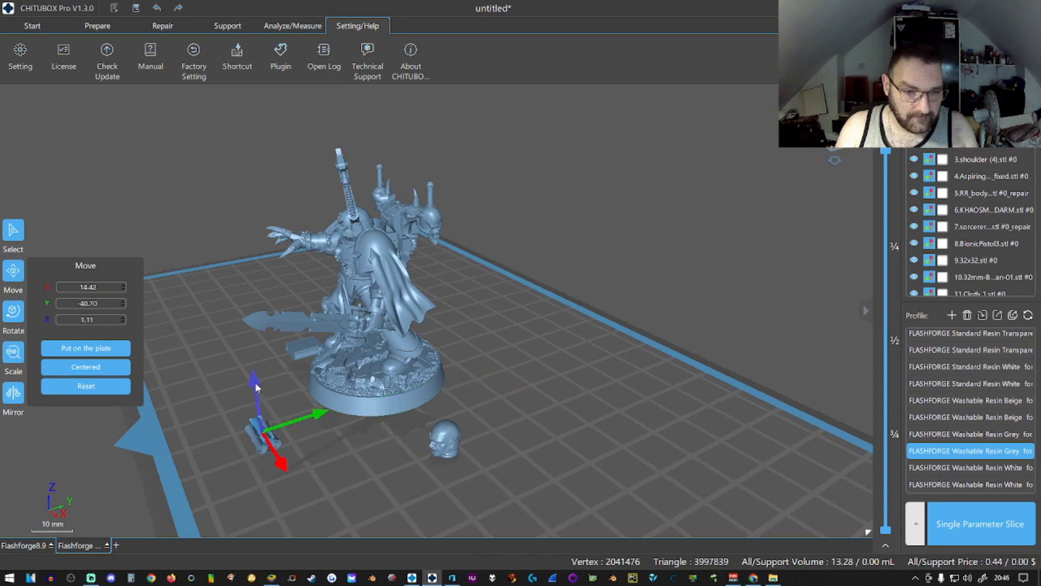
right_click_drag(295, 423, 464, 298)
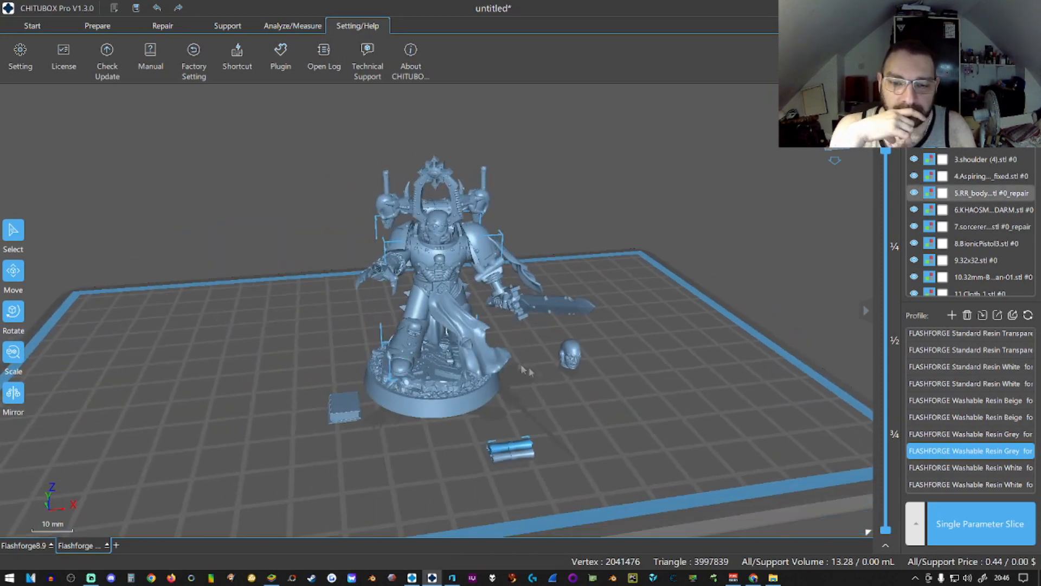
Move the spare head slightly farther from the sword side of the base.
left_click_drag(569, 368, 588, 387)
right_click_drag(481, 422, 450, 414)
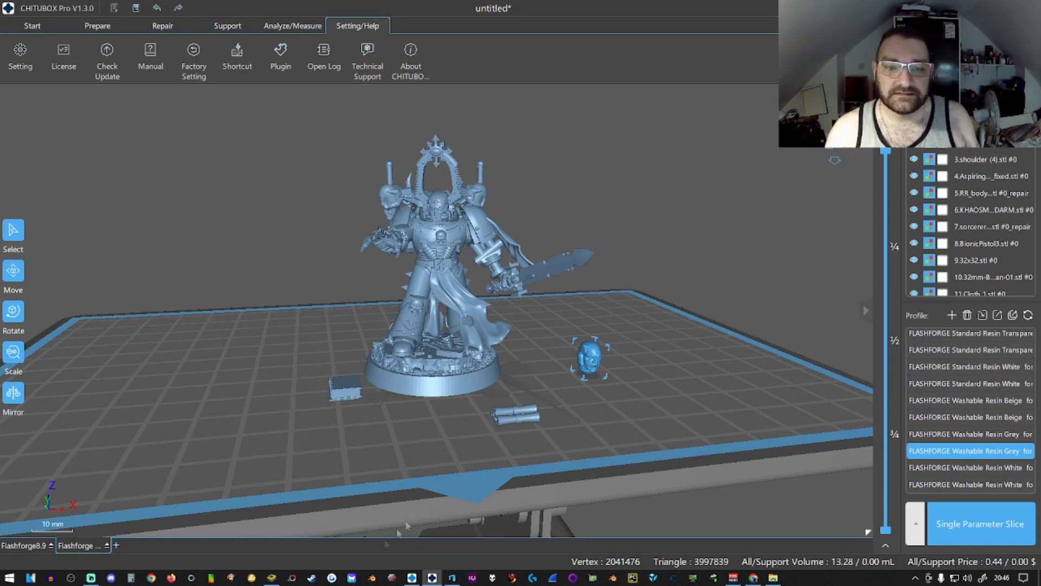
scroll(319, 416, "down", 3)
mouse_move(319, 417)
left_mouse_down()
mouse_move(412, 440)
mouse_move(296, 440)
mouse_move(288, 427)
mouse_move(304, 418)
left_mouse_up()
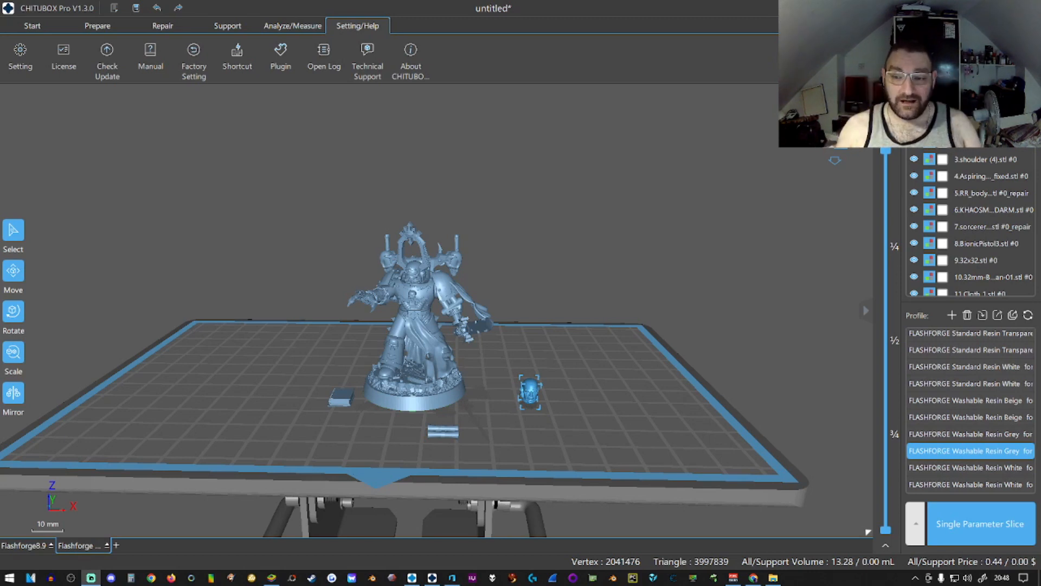
Select all the models on the build plate, leaving the program settings as they are.
right_click_drag(198, 308, 293, 390)
scroll(446, 302, "up", 5)
scroll(450, 306, "down", 1)
scroll(432, 354, "down", 2)
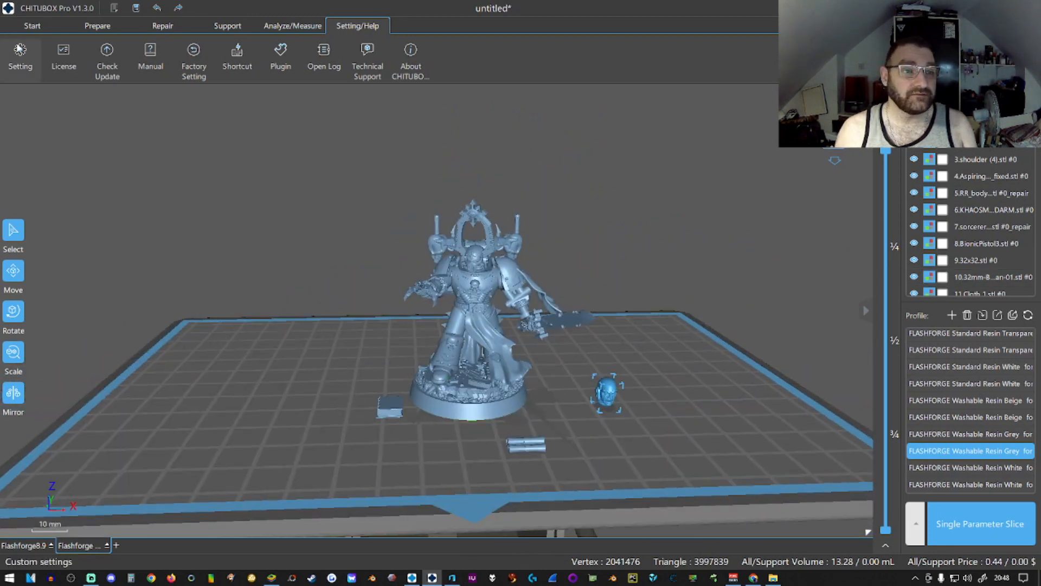
key("ctrl+a")
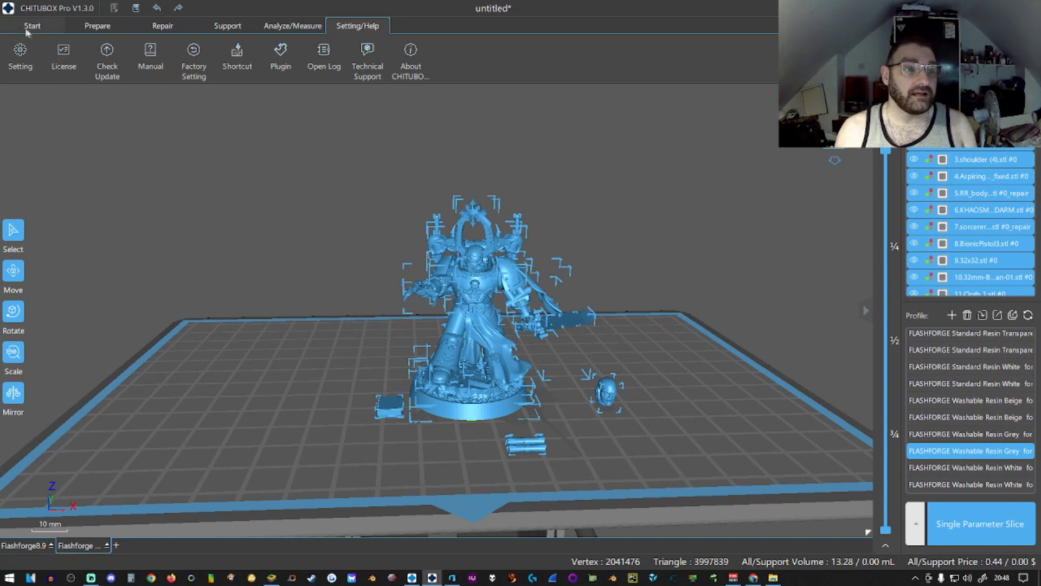
left_click(21, 66)
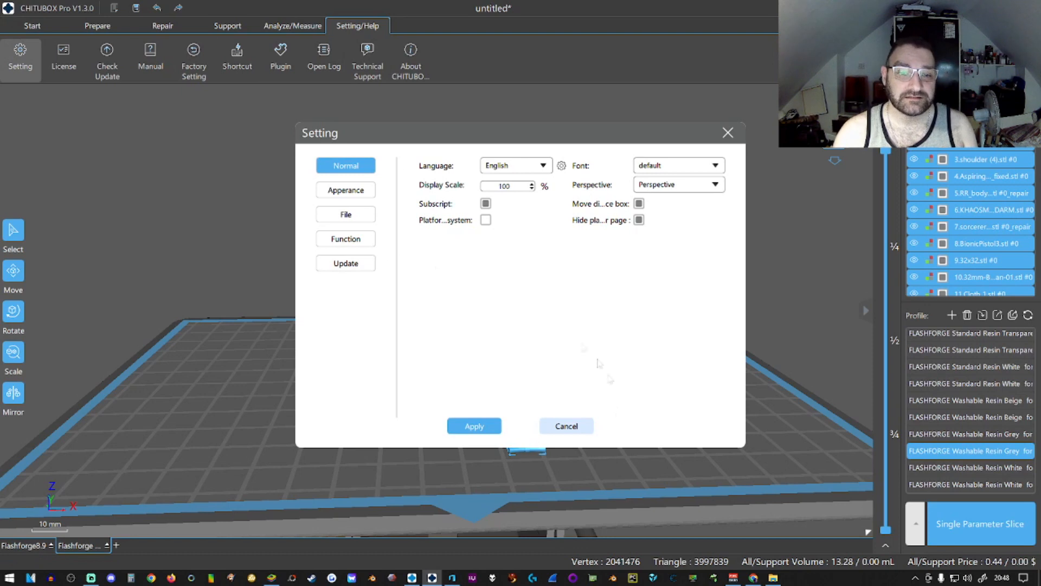
left_click(588, 426)
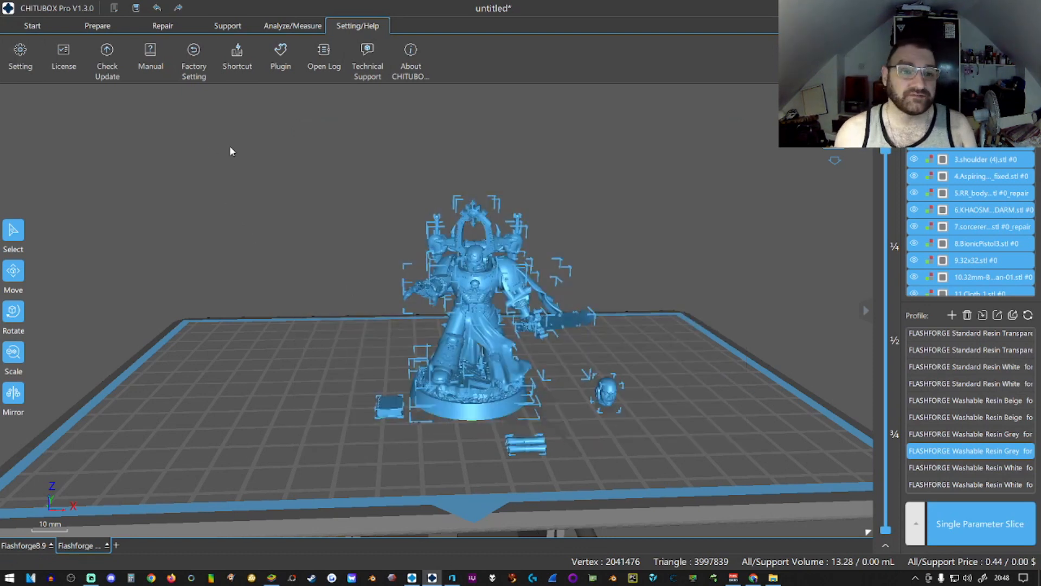
Start saving all the models together and set the file type to CHITUBOX project (*.chitubox).
left_click(37, 29)
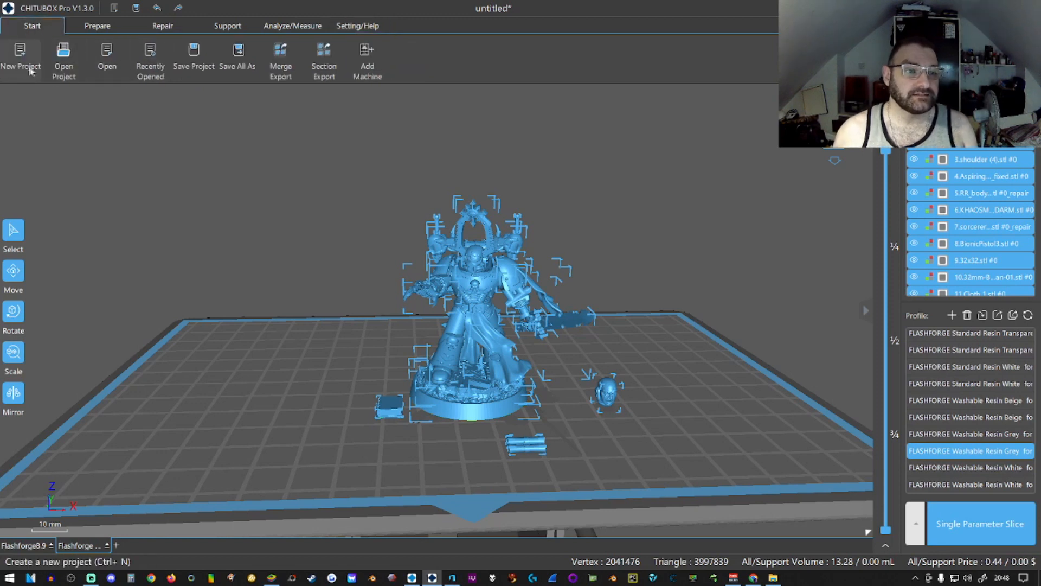
left_click(239, 60)
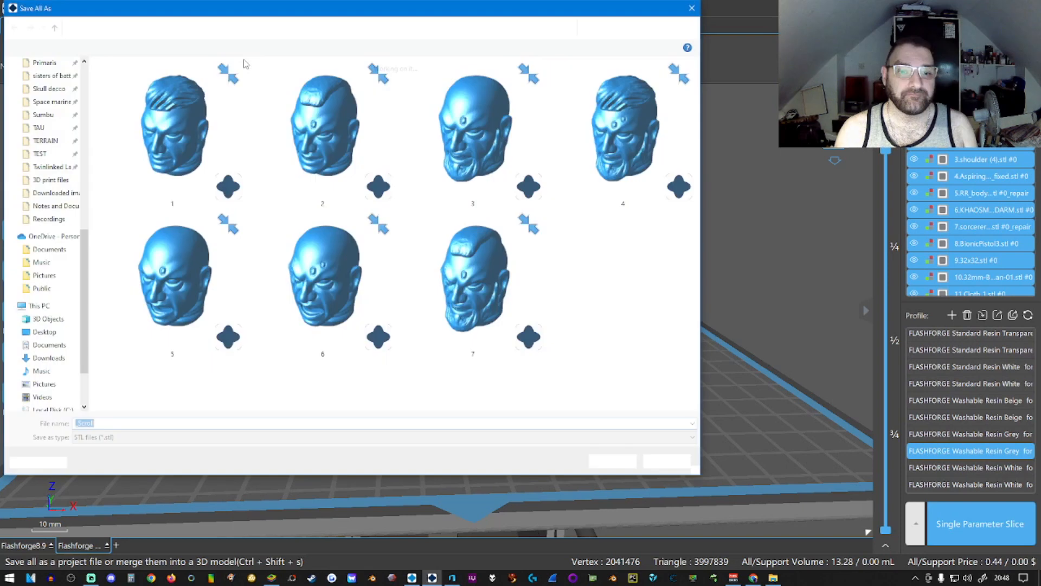
left_click(218, 438)
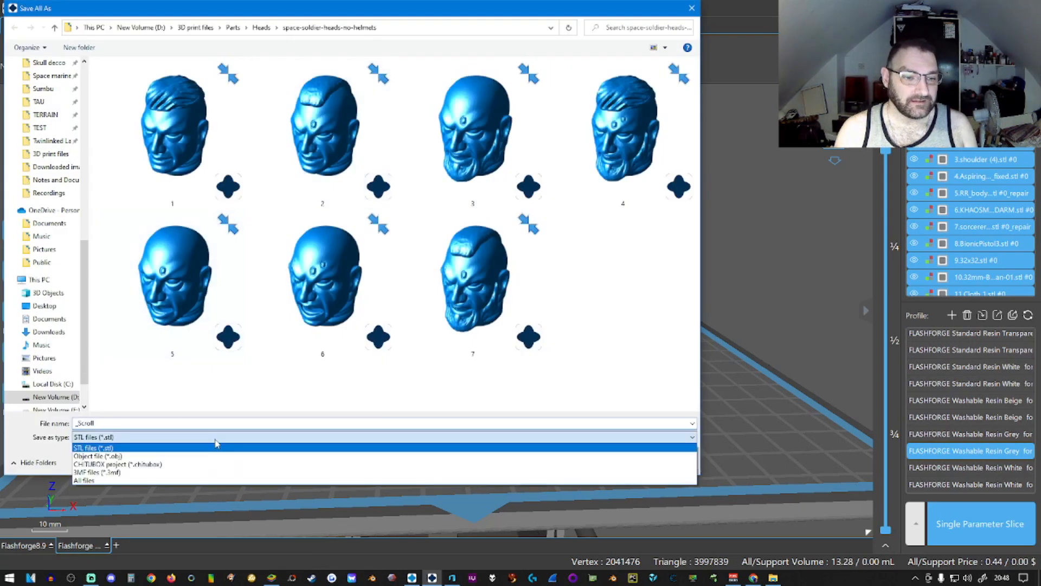
left_click(165, 463)
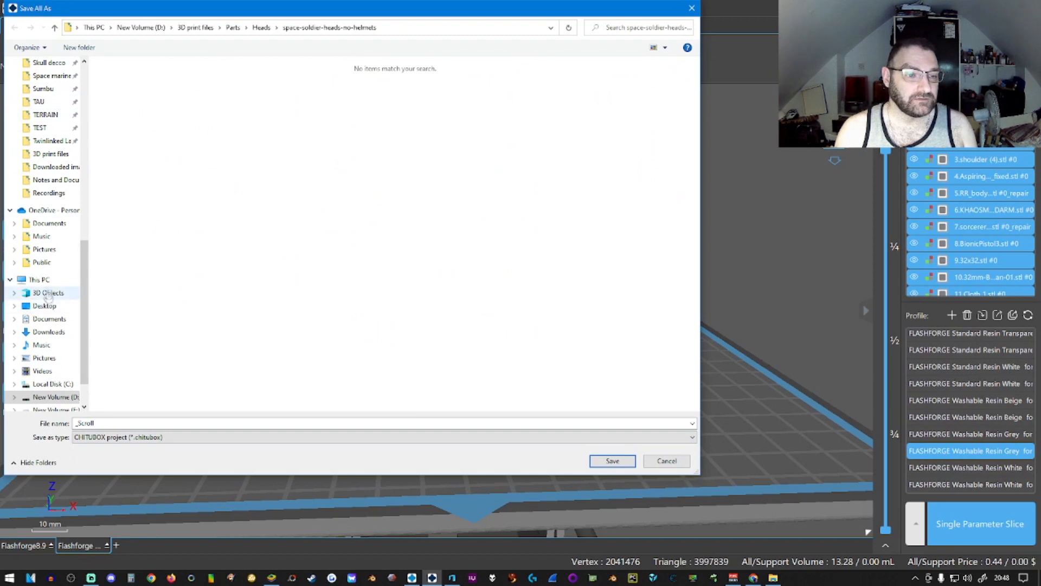
Save the project to the Desktop under the file name CBPRo Demo 130.
left_click(135, 425)
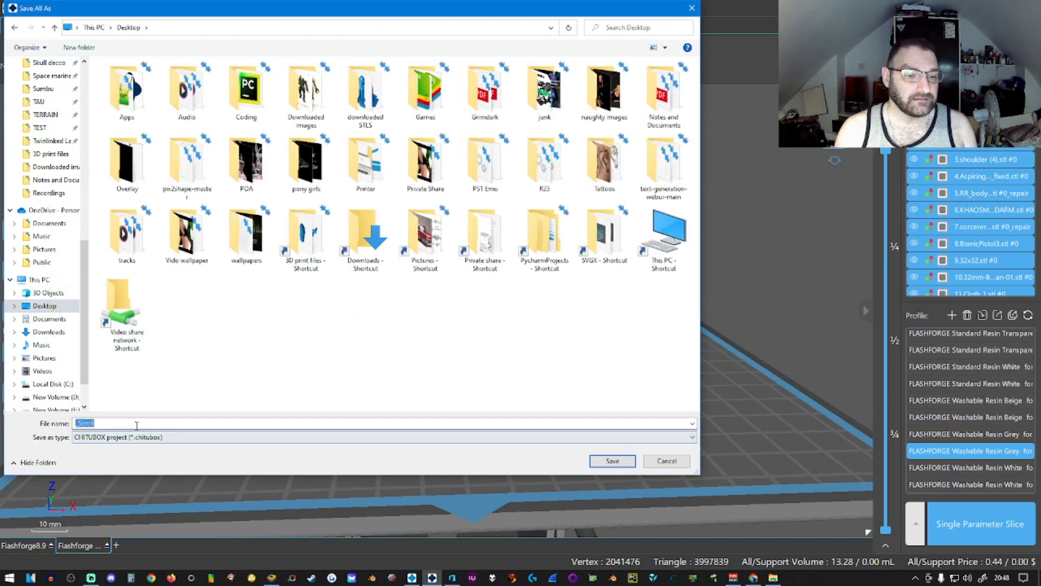
key("BackSpace")
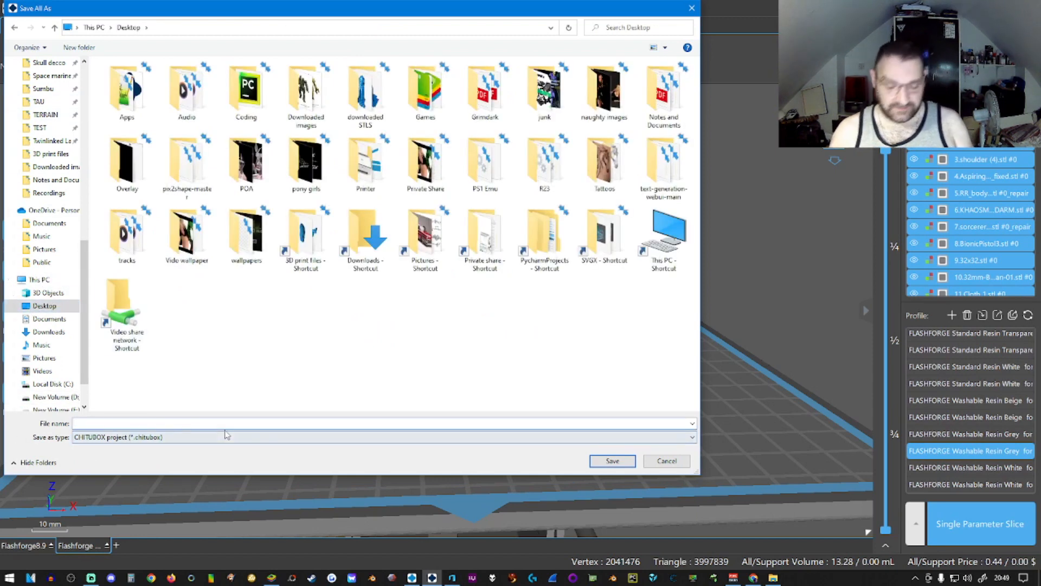
type("C")
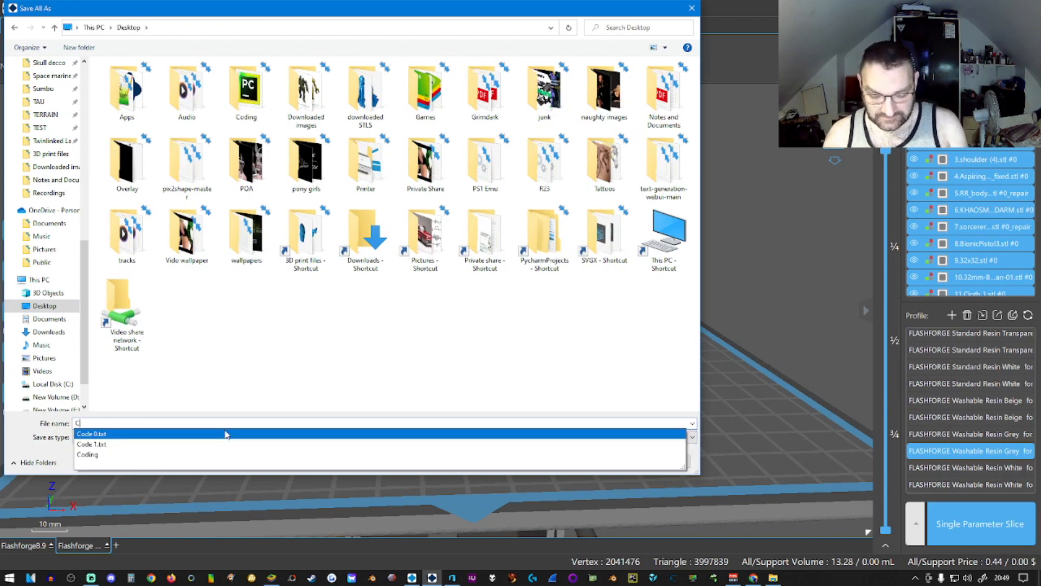
key("BackSpace")
type("CB")
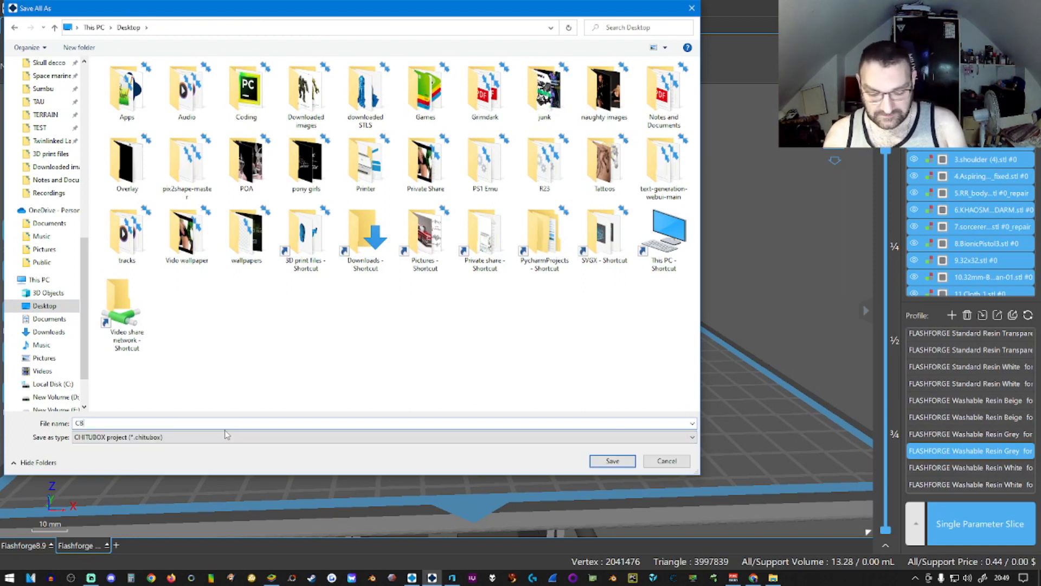
type("PRo Demo 1")
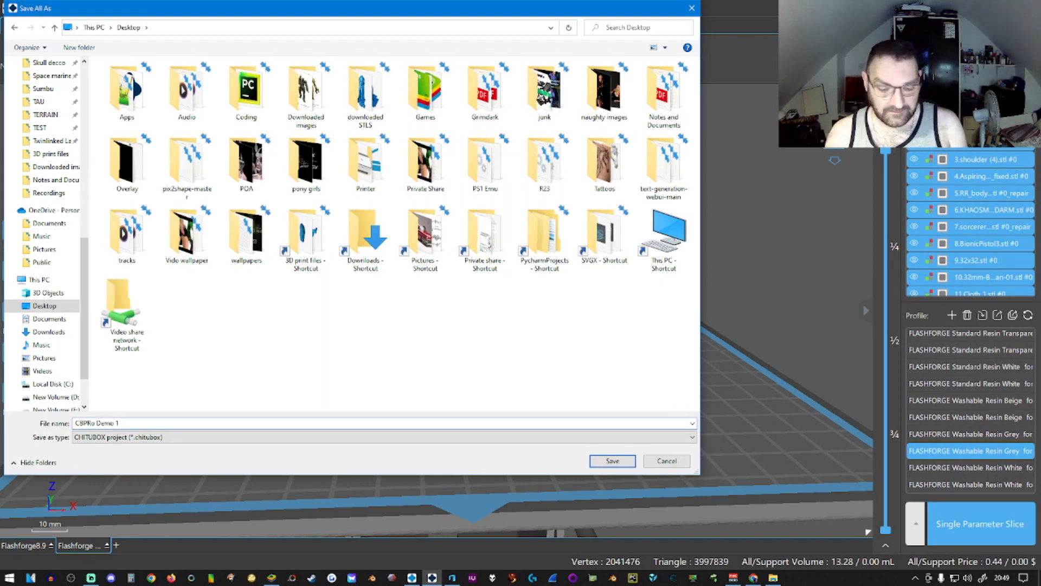
type("30")
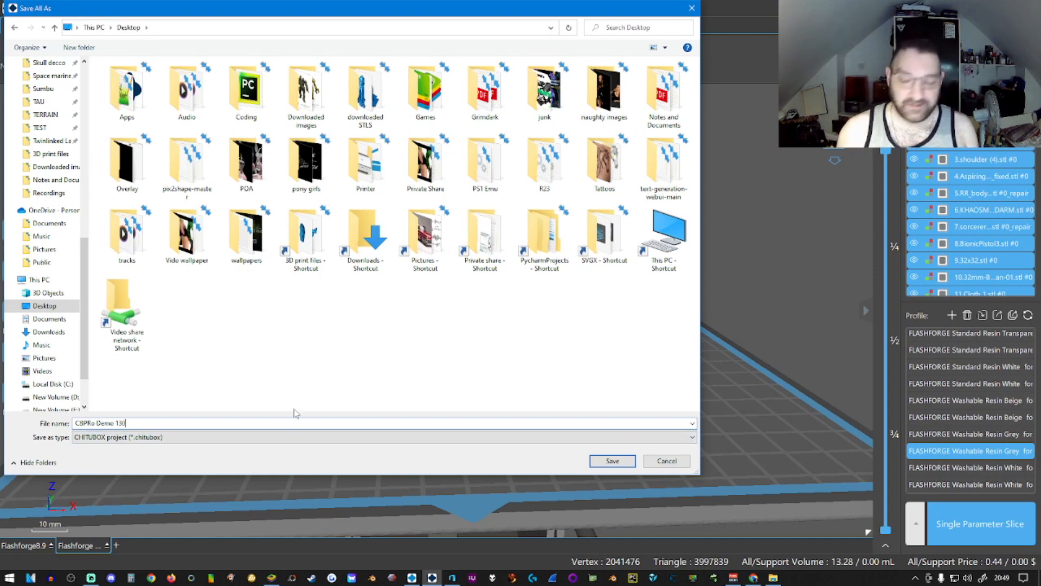
key("Return")
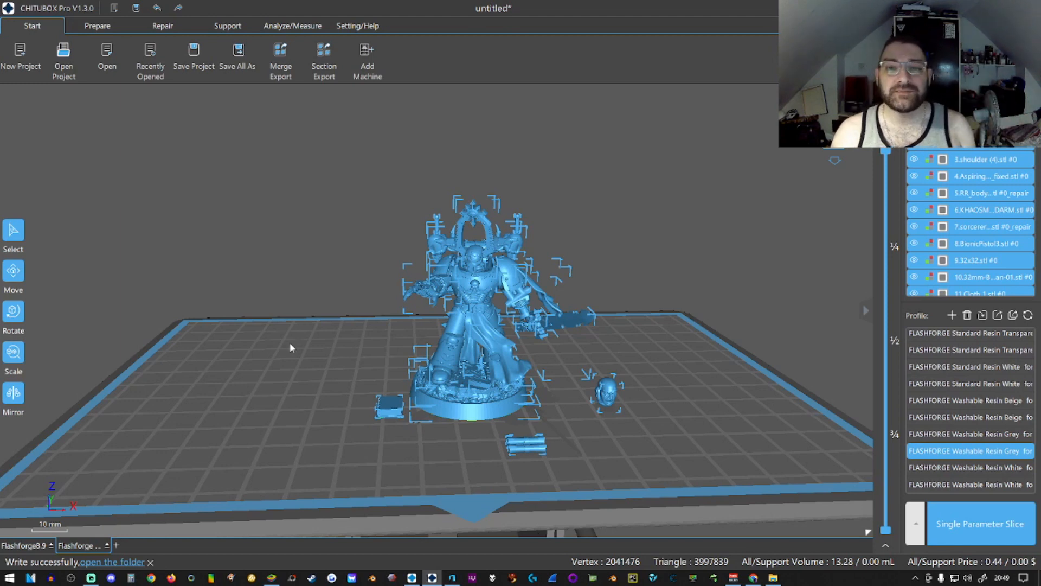
mouse_move(330, 386)
right_mouse_down()
mouse_move(379, 395)
mouse_move(435, 384)
mouse_move(314, 361)
mouse_move(325, 372)
right_mouse_up()
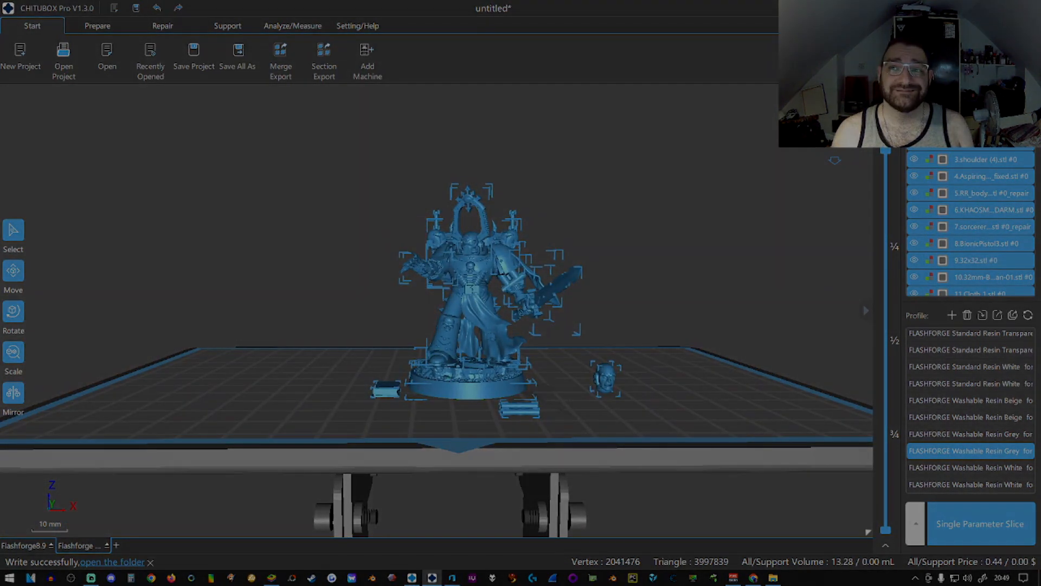